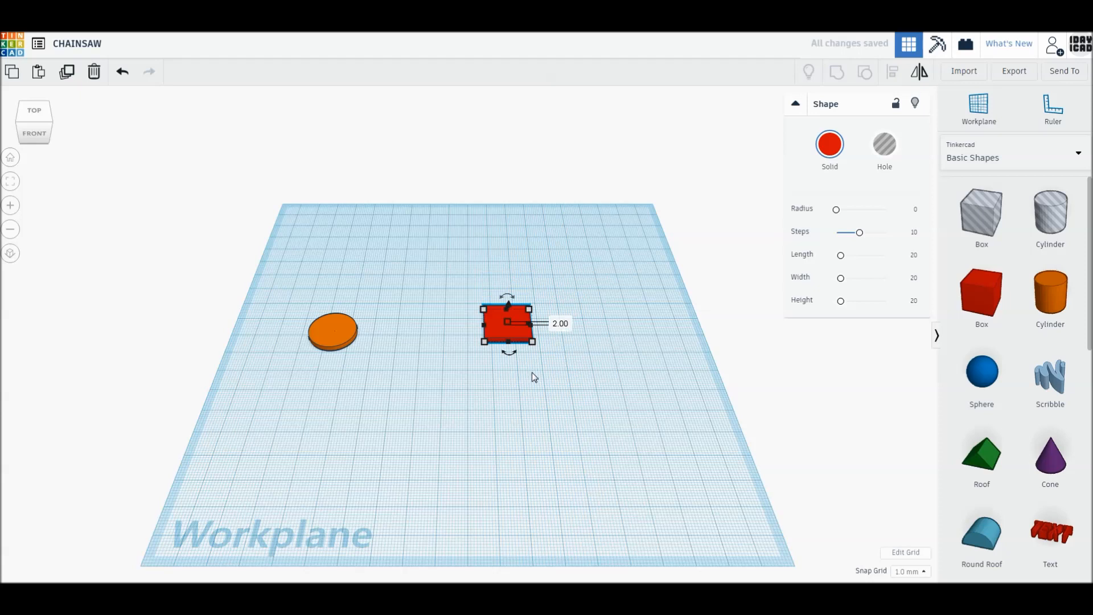
Step: Move the red box so it overlaps half of the orange cylinder, and set the box's length to 100 mm
{"action": "left_click_drag", "start_coordinate": [517, 337], "coordinate": [344, 344]}
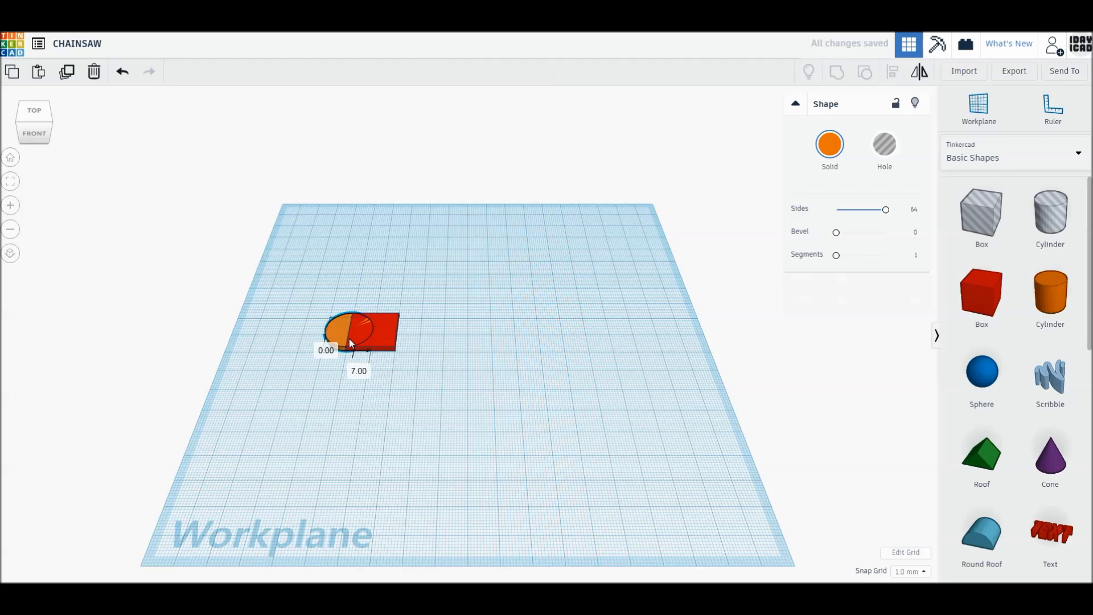
{"action": "left_click", "coordinate": [392, 341]}
{"action": "type", "text": "100"}
{"action": "key", "text": "Return"}
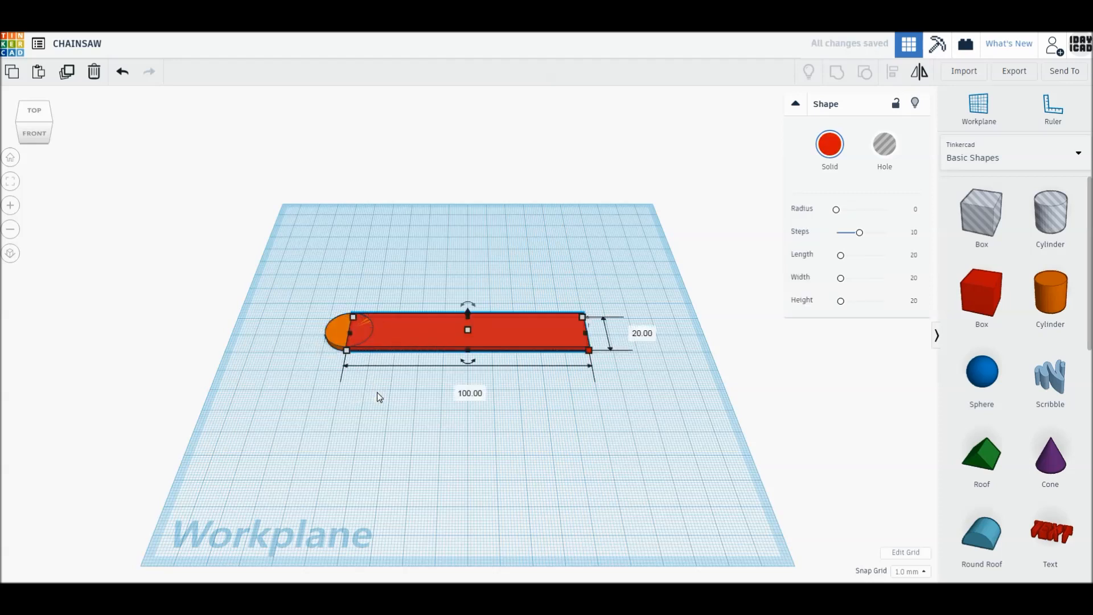
{"action": "left_click", "coordinate": [406, 454]}
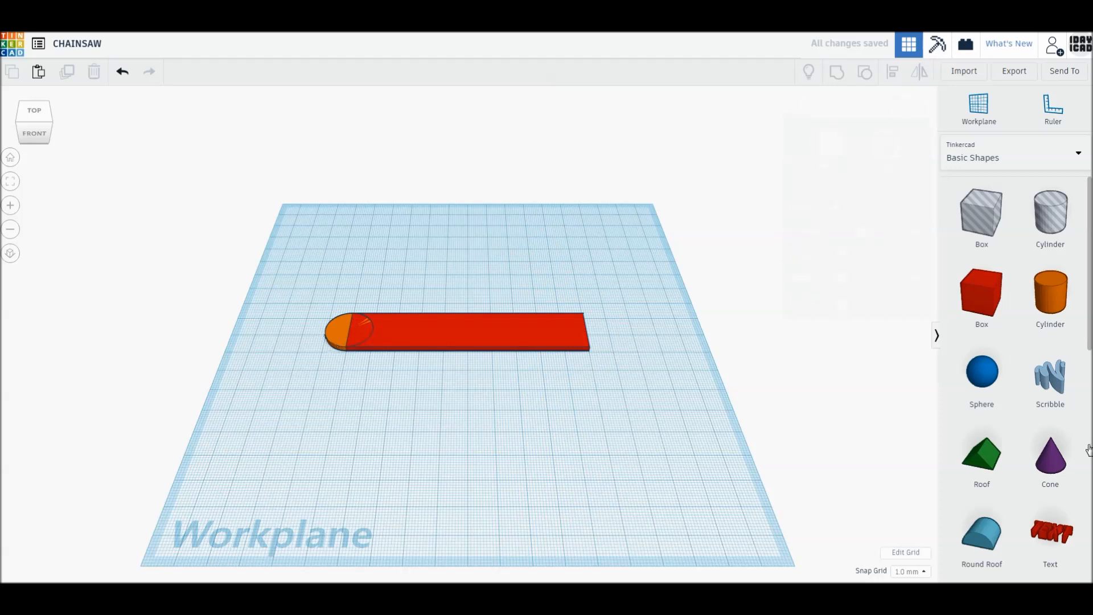
Step: Add a wedge near the bar's far end and rotate it 90° so its triangular face lies flat
{"action": "scroll", "coordinate": [1002, 455], "scroll_direction": "down", "scroll_amount": 3}
{"action": "left_click_drag", "start_coordinate": [981, 515], "coordinate": [579, 420]}
{"action": "left_click_drag", "start_coordinate": [615, 361], "coordinate": [617, 400]}
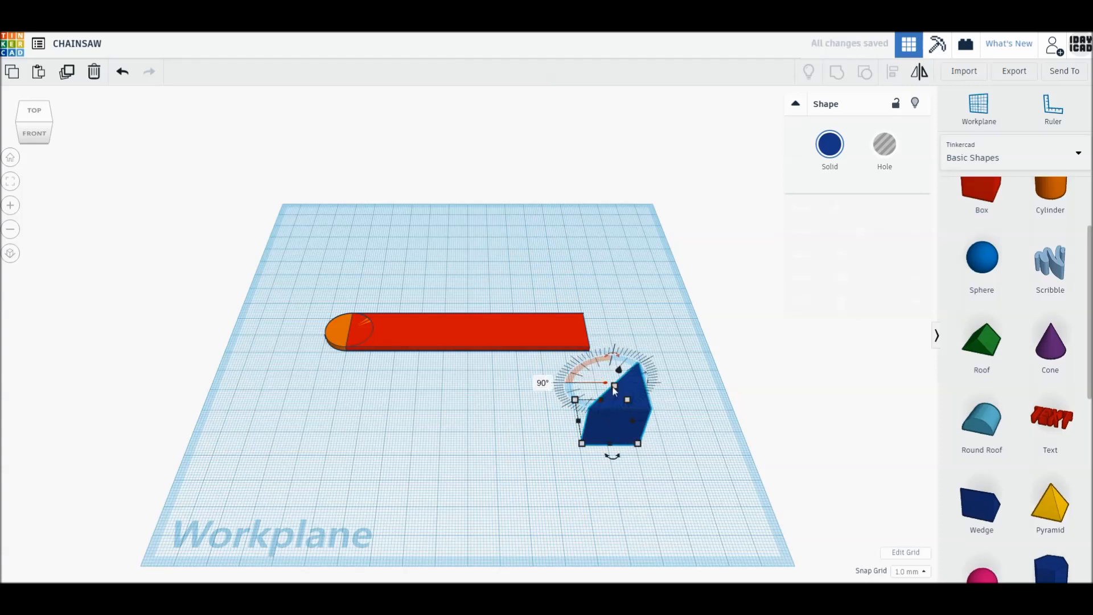
Step: Set the wedge's height to 1 mm and shrink its footprint to a small saw tooth
{"action": "left_click", "coordinate": [666, 405]}
{"action": "type", "text": "1"}
{"action": "key", "text": "Return"}
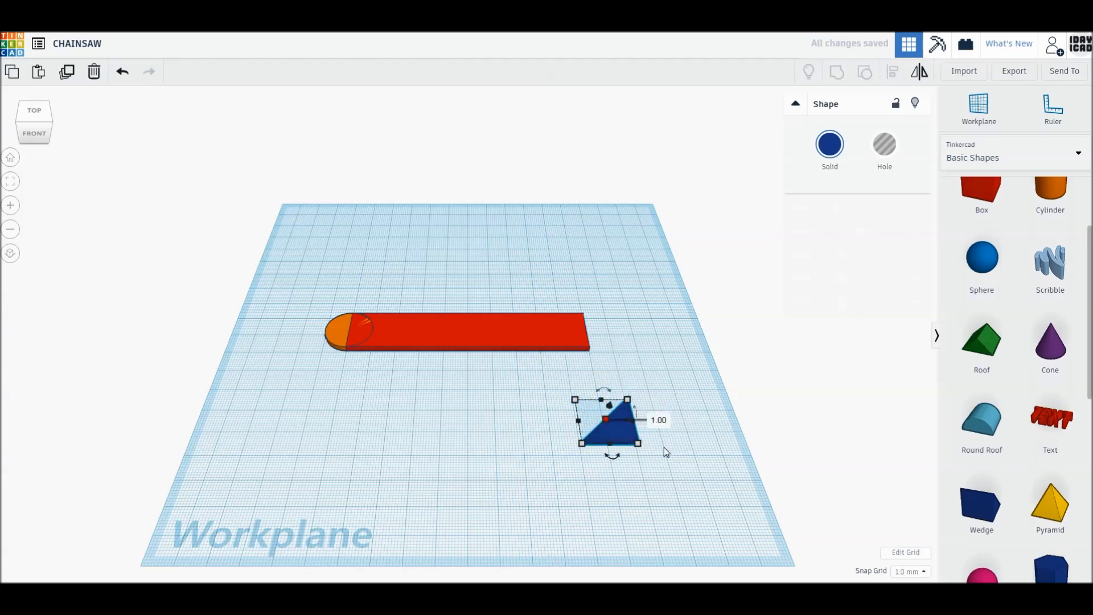
{"action": "left_click_drag", "start_coordinate": [639, 445], "coordinate": [620, 407]}
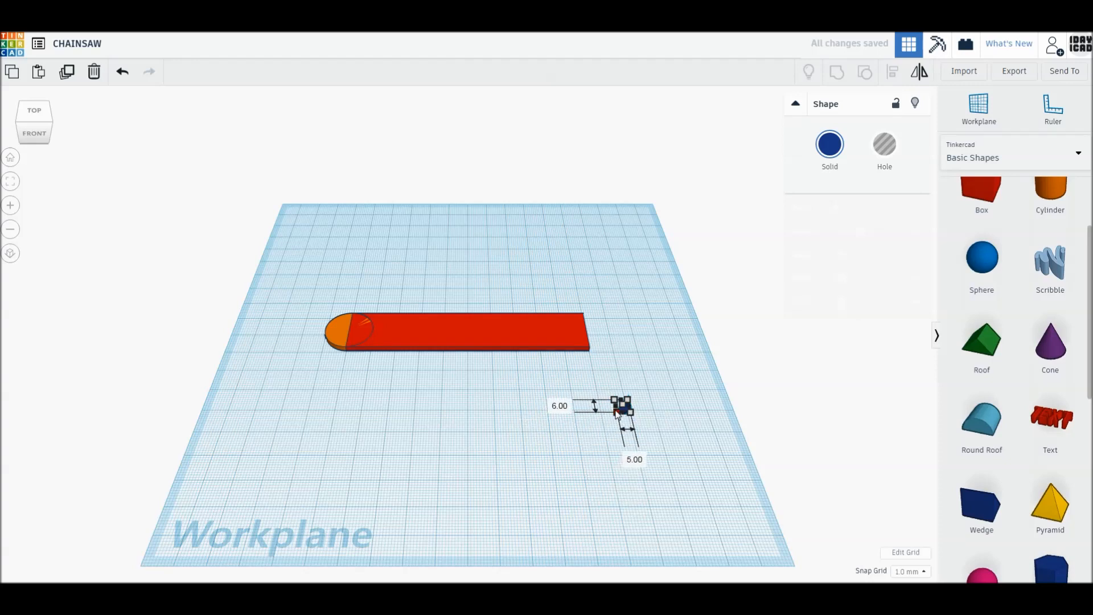
{"action": "left_click_drag", "start_coordinate": [616, 411], "coordinate": [621, 407]}
Step: Colour both bar shapes, the cylinder and the long box, light grey
{"action": "left_click_drag", "start_coordinate": [310, 300], "coordinate": [406, 362]}
{"action": "left_click", "coordinate": [829, 145]}
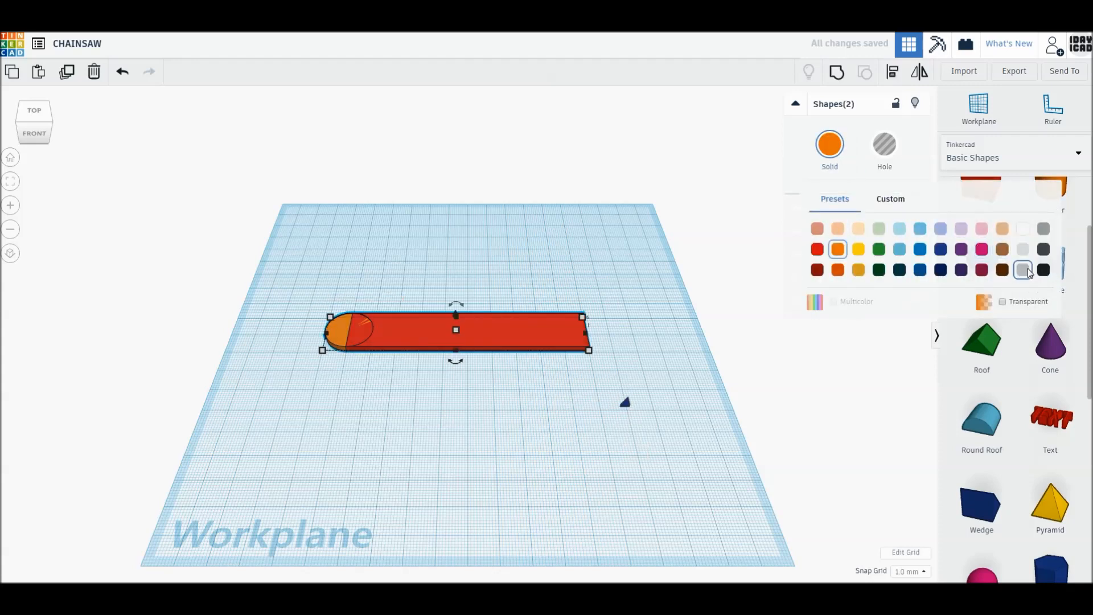
{"action": "left_click", "coordinate": [1029, 273]}
{"action": "left_click", "coordinate": [831, 148]}
{"action": "left_click", "coordinate": [1027, 251]}
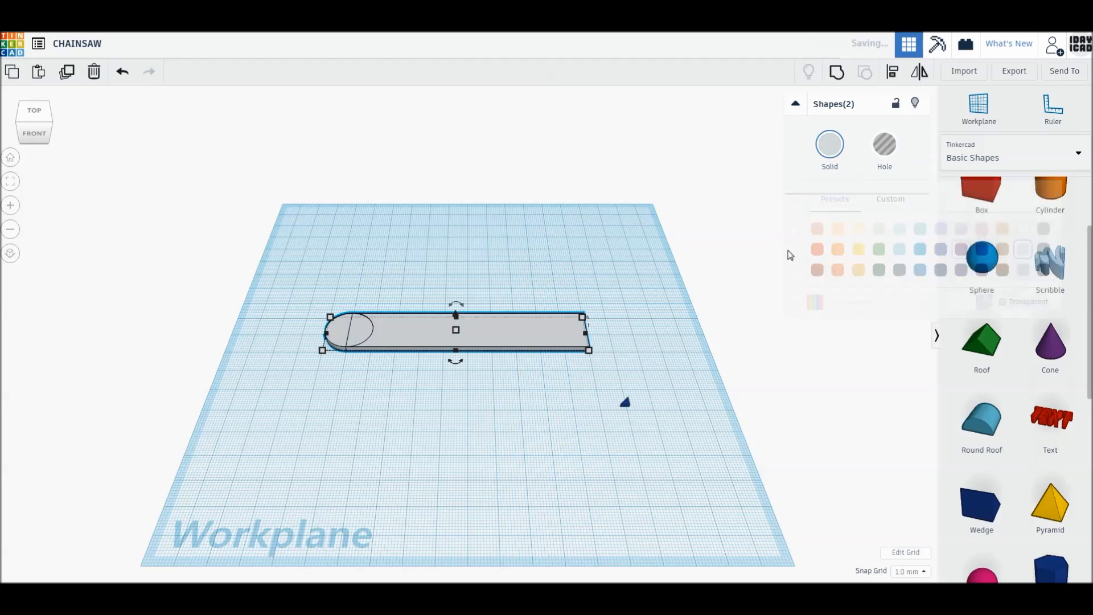
Step: Colour the small wedge tooth dark grey
{"action": "left_click", "coordinate": [631, 407]}
{"action": "left_click", "coordinate": [625, 402]}
{"action": "left_click", "coordinate": [829, 145]}
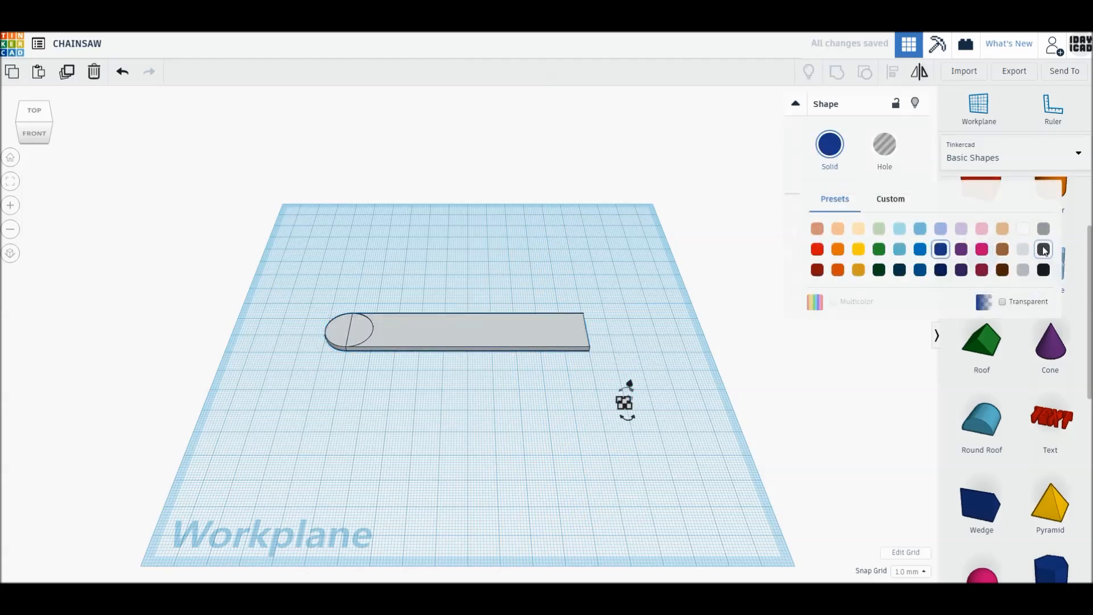
{"action": "left_click", "coordinate": [1045, 252]}
{"action": "left_click", "coordinate": [696, 254]}
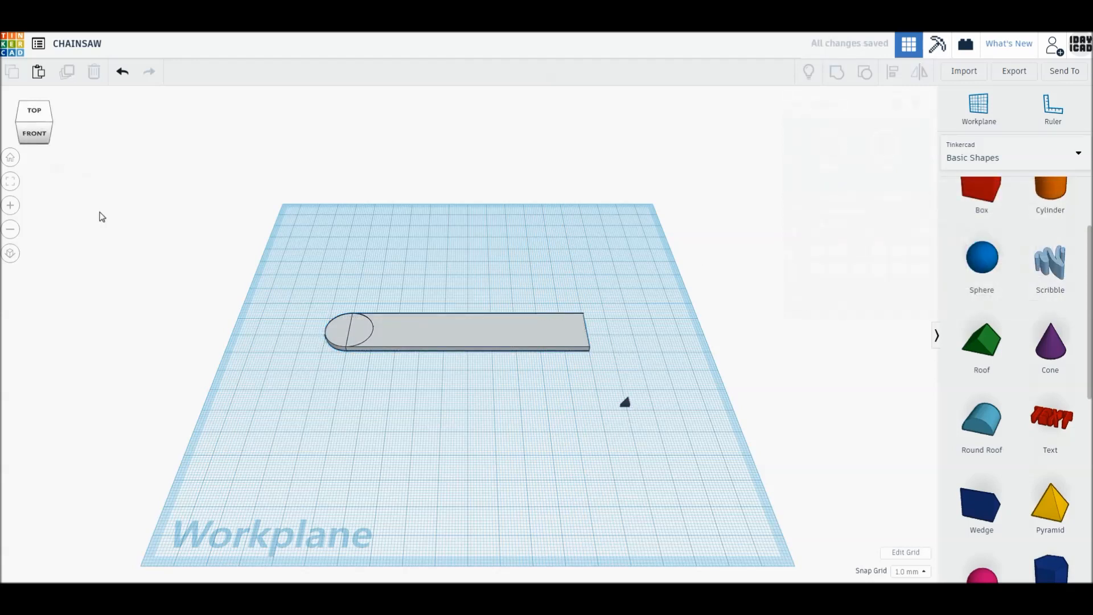
Step: In a flat orthographic top view, place the tooth on the bar's upper edge where the rounded end begins
{"action": "left_click", "coordinate": [34, 112]}
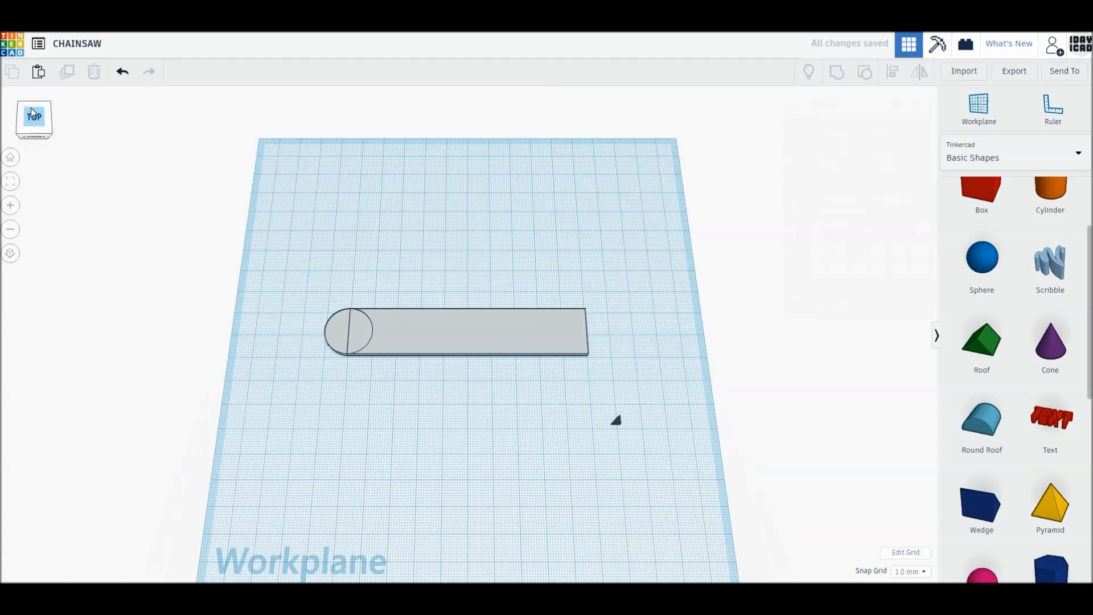
{"action": "left_click", "coordinate": [13, 254]}
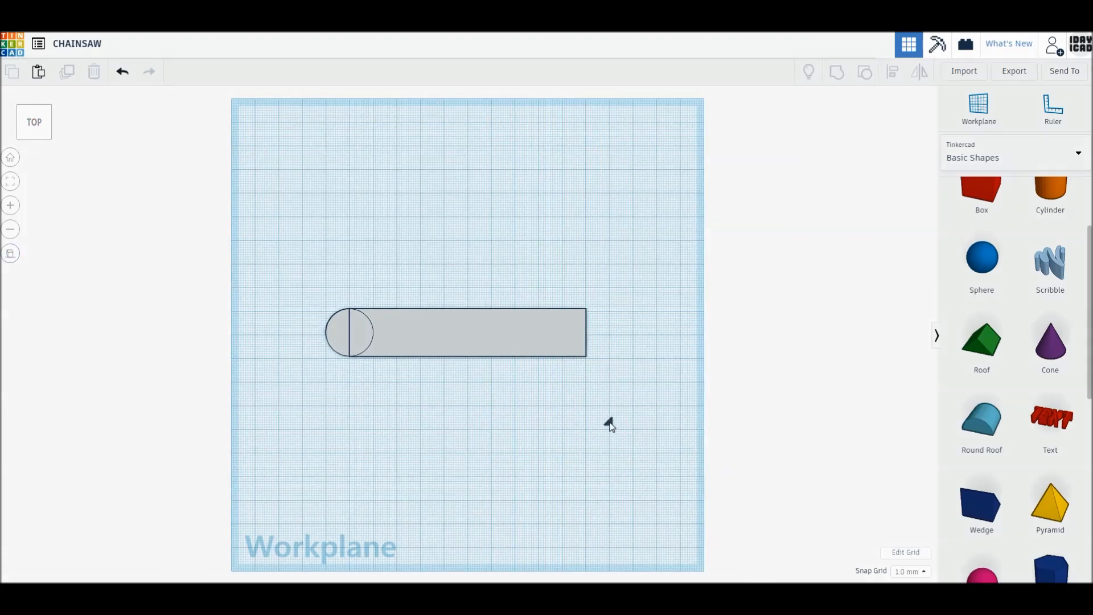
{"action": "left_click", "coordinate": [398, 327]}
{"action": "left_click_drag", "start_coordinate": [354, 310], "coordinate": [352, 309]}
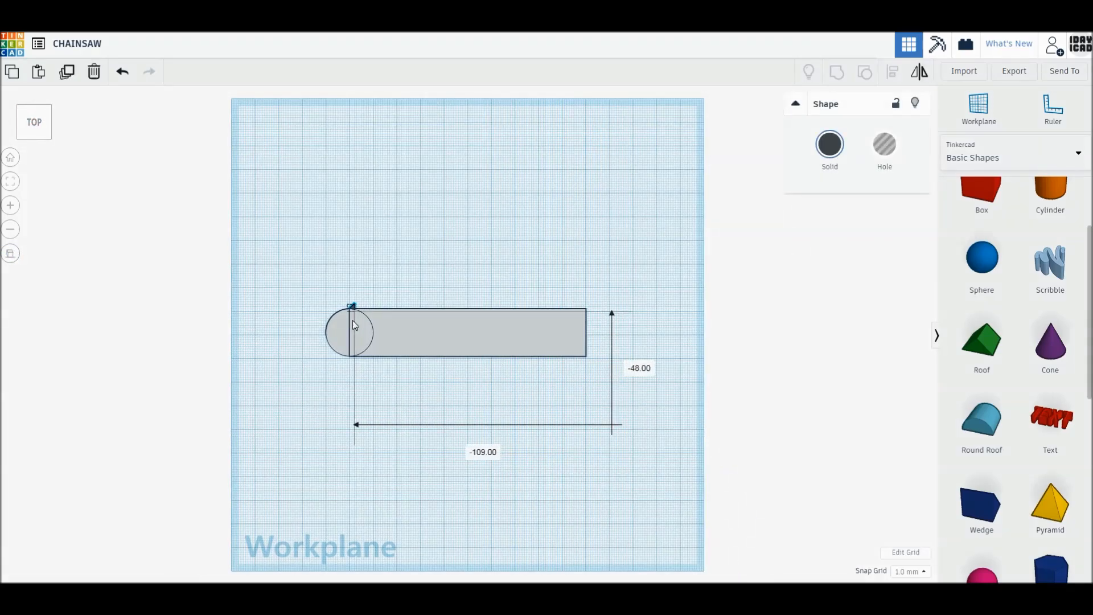
{"action": "scroll", "coordinate": [353, 312], "scroll_direction": "up", "scroll_amount": 2}
{"action": "scroll", "coordinate": [580, 334], "scroll_direction": "up", "scroll_amount": 2}
{"action": "scroll", "coordinate": [431, 341], "scroll_direction": "up", "scroll_amount": 5}
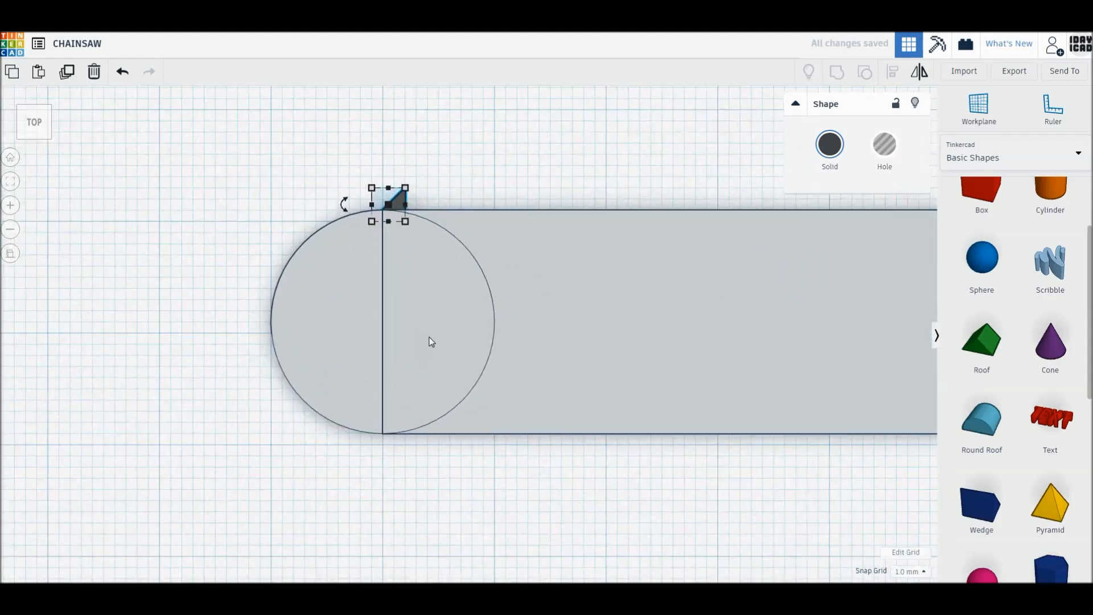
{"action": "mouse_move", "coordinate": [395, 203]}
{"action": "left_mouse_down"}
{"action": "mouse_move", "coordinate": [373, 217]}
{"action": "mouse_move", "coordinate": [385, 205]}
{"action": "left_mouse_up"}
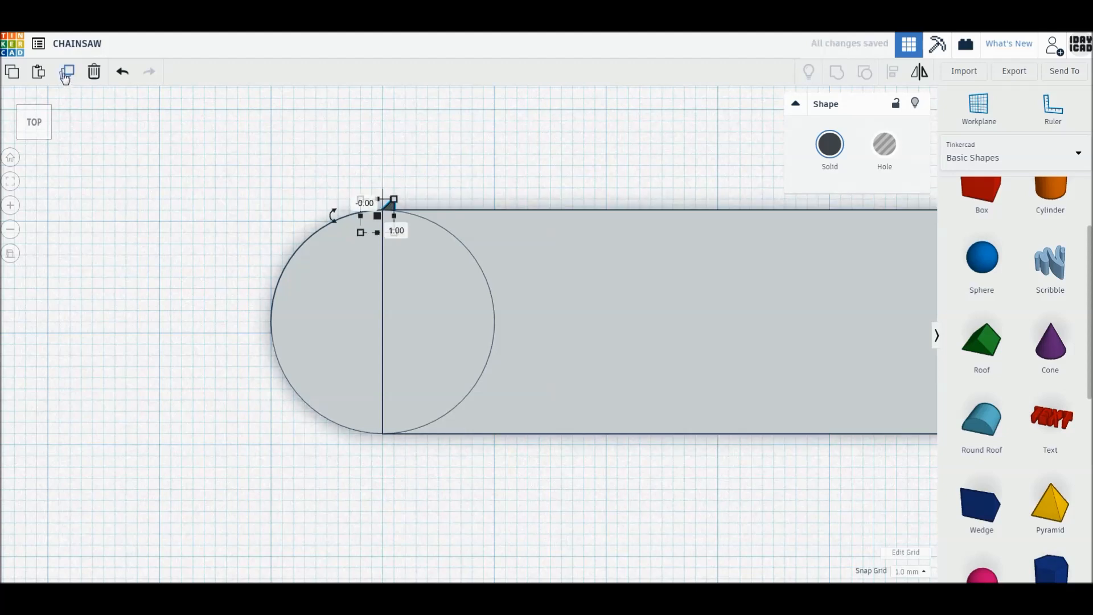
Step: Make a mirrored copy of the tooth and place it on the bar's lower edge where the rounded end begins
{"action": "left_click_drag", "start_coordinate": [390, 204], "coordinate": [386, 476]}
{"action": "key", "text": "ctrl+z"}
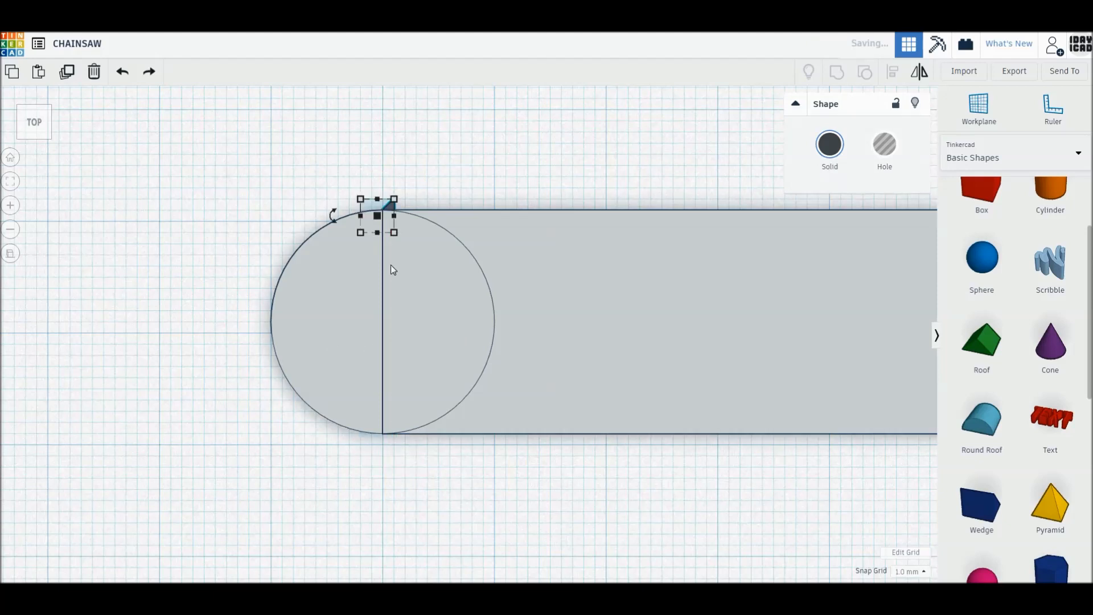
{"action": "left_click_drag", "start_coordinate": [391, 206], "coordinate": [258, 262]}
{"action": "key", "text": "m"}
{"action": "left_click", "coordinate": [254, 304]}
{"action": "left_click_drag", "start_coordinate": [244, 271], "coordinate": [386, 416]}
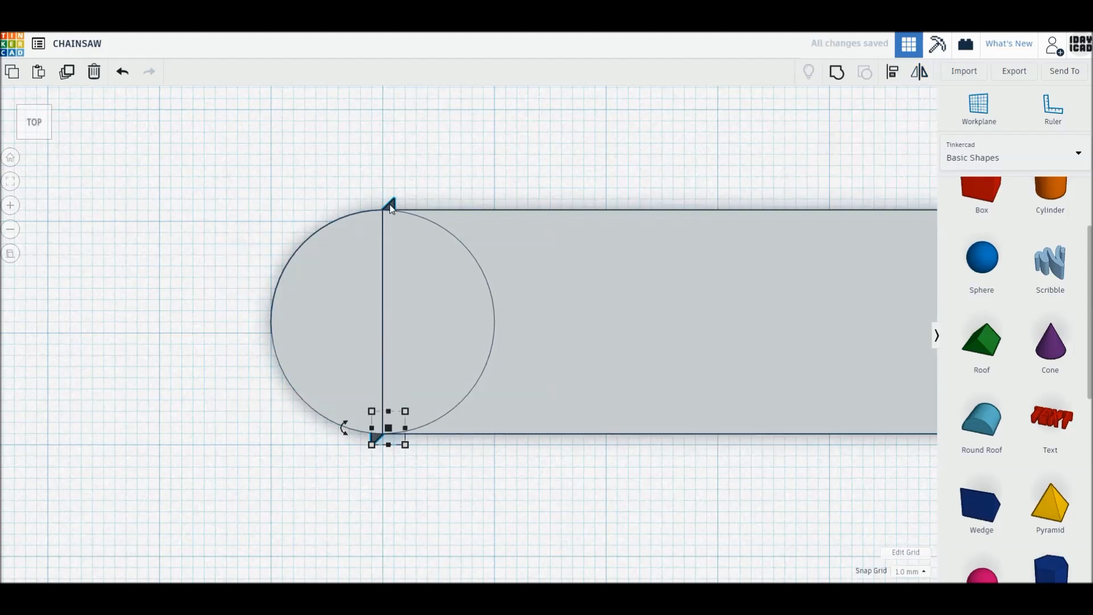
Step: Duplicate both teeth together with a small rotation about the rounded end's centre, repeating until teeth line the whole curve
{"action": "left_click", "coordinate": [389, 204], "text": "shift"}
{"action": "left_click", "coordinate": [67, 75]}
{"action": "left_click_drag", "start_coordinate": [333, 322], "coordinate": [174, 363]}
{"action": "left_click", "coordinate": [67, 73]}
{"action": "left_click", "coordinate": [68, 73]}
{"action": "left_click", "coordinate": [67, 73]}
{"action": "left_click", "coordinate": [68, 73]}
{"action": "left_click", "coordinate": [67, 73]}
{"action": "left_click", "coordinate": [68, 73]}
{"action": "left_click", "coordinate": [67, 73]}
{"action": "left_click", "coordinate": [68, 73]}
{"action": "left_click", "coordinate": [67, 73]}
{"action": "left_click", "coordinate": [68, 73]}
{"action": "left_click", "coordinate": [67, 73]}
{"action": "left_click", "coordinate": [67, 72]}
{"action": "left_click", "coordinate": [67, 73]}
{"action": "left_click", "coordinate": [68, 73]}
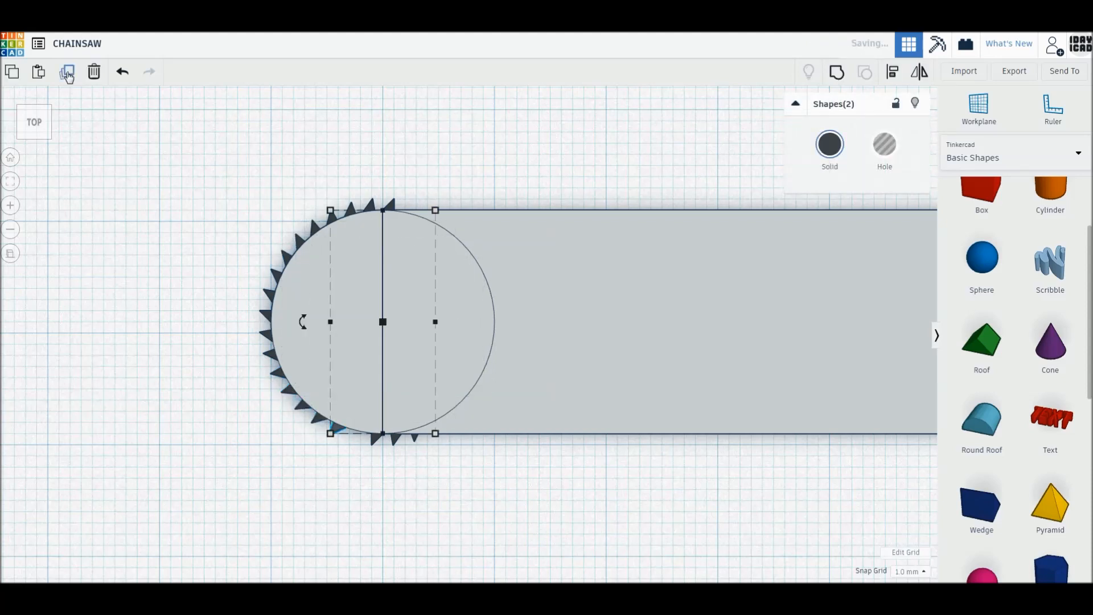
{"action": "left_click", "coordinate": [68, 73]}
{"action": "left_click", "coordinate": [186, 135]}
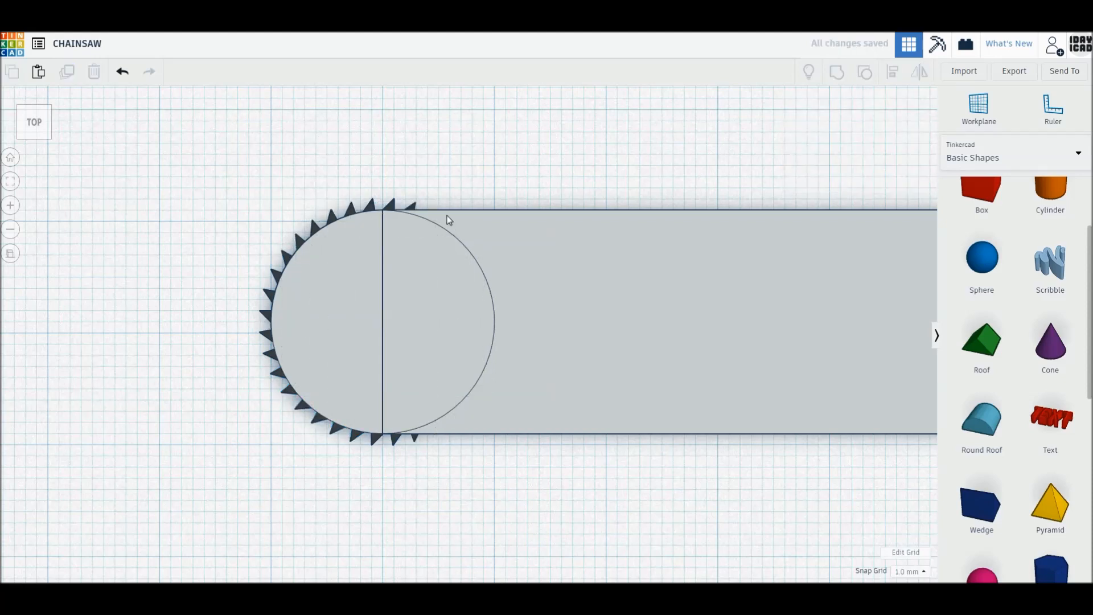
Step: Delete the surplus rotated teeth that extend past the curve onto the bar's straight edges
{"action": "left_click", "coordinate": [412, 207]}
{"action": "key", "text": "Delete"}
{"action": "left_click", "coordinate": [414, 439]}
{"action": "key", "text": "Delete"}
{"action": "left_click", "coordinate": [396, 441]}
{"action": "key", "text": "Delete"}
Step: Duplicate the upper and lower starting teeth as a pair at even spacing along both straight edges to the bar's square end
{"action": "left_click", "coordinate": [380, 440]}
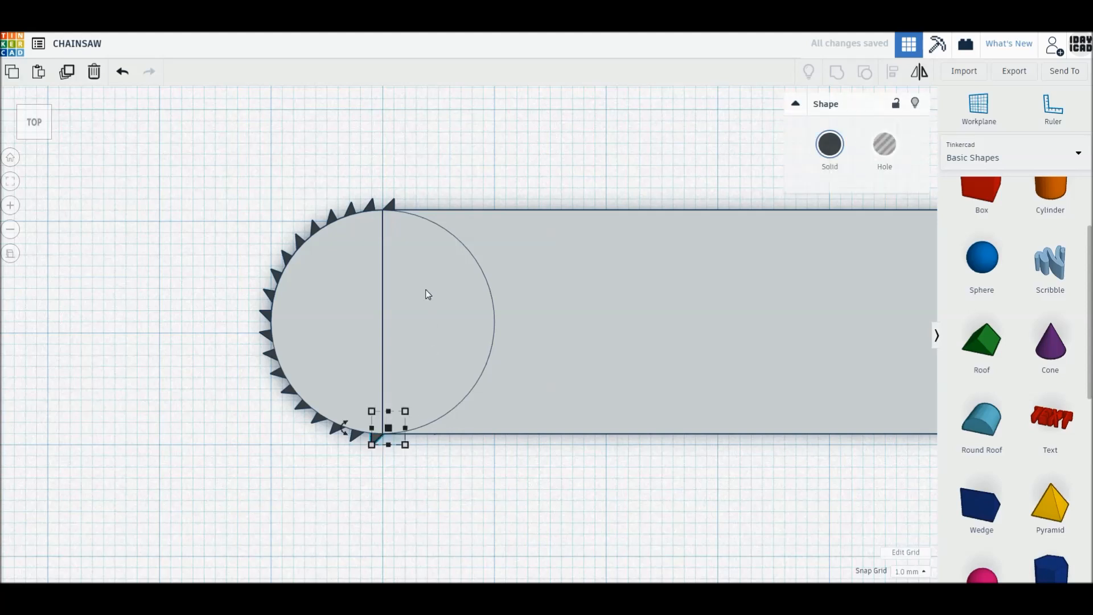
{"action": "left_click", "coordinate": [395, 208], "text": "shift"}
{"action": "left_click", "coordinate": [66, 72]}
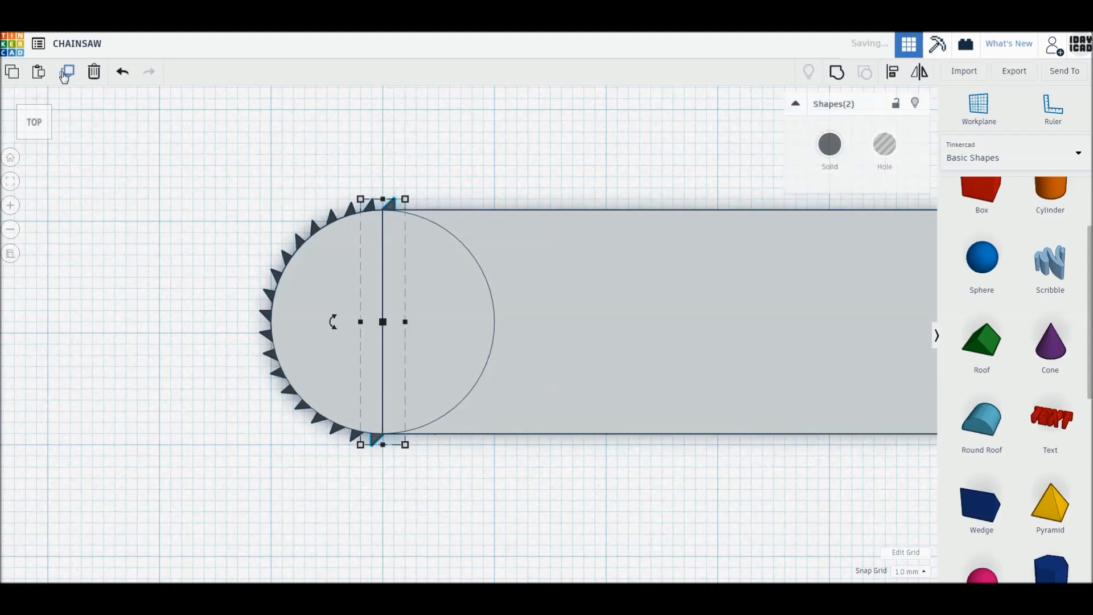
{"action": "left_click", "coordinate": [66, 72]}
{"action": "left_click", "coordinate": [66, 73]}
{"action": "left_click", "coordinate": [66, 72]}
{"action": "left_click", "coordinate": [66, 72]}
{"action": "left_click", "coordinate": [63, 74]}
{"action": "left_click", "coordinate": [64, 74]}
{"action": "left_click", "coordinate": [64, 74]}
{"action": "left_click", "coordinate": [63, 74]}
{"action": "middle_click_drag", "start_coordinate": [388, 307], "coordinate": [320, 305]}
{"action": "scroll", "coordinate": [320, 305], "scroll_direction": "down", "scroll_amount": 2}
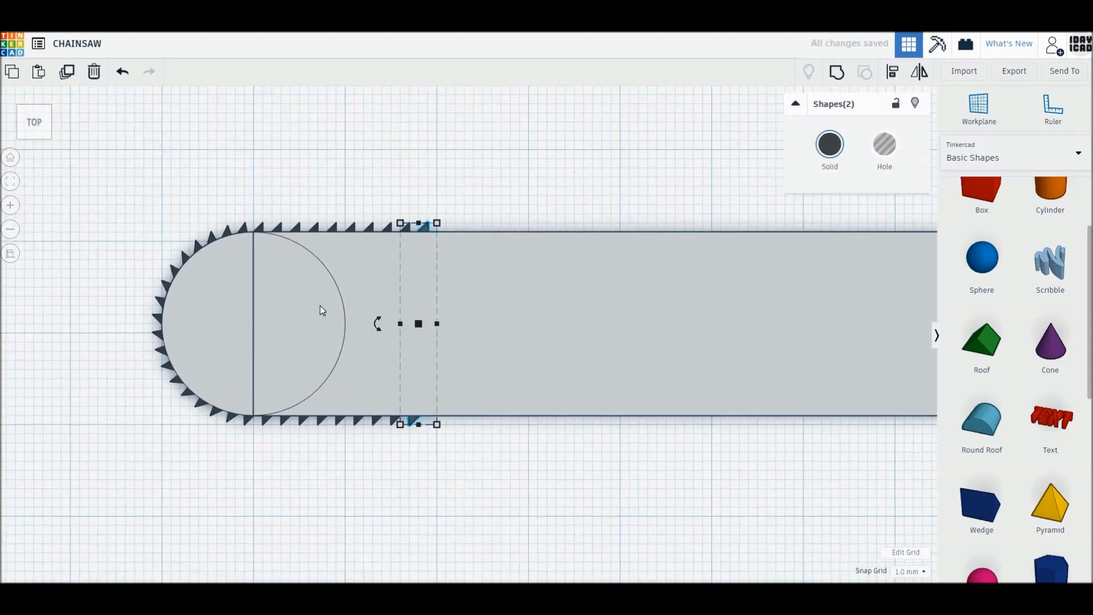
{"action": "middle_click_drag", "start_coordinate": [571, 357], "coordinate": [463, 357]}
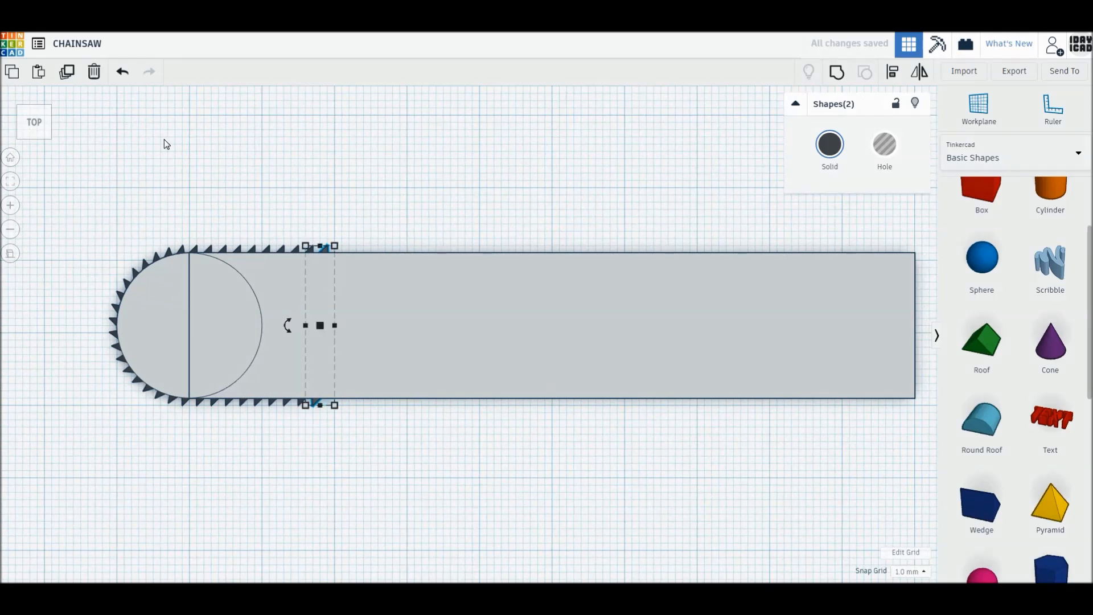
{"action": "left_click", "coordinate": [71, 78]}
{"action": "left_click", "coordinate": [71, 77]}
{"action": "left_click", "coordinate": [71, 78]}
{"action": "left_click", "coordinate": [70, 77]}
{"action": "left_click", "coordinate": [71, 77]}
{"action": "left_click", "coordinate": [71, 77]}
{"action": "left_click", "coordinate": [71, 77]}
{"action": "left_click", "coordinate": [70, 78]}
{"action": "left_click", "coordinate": [71, 78]}
{"action": "left_click", "coordinate": [71, 77]}
{"action": "left_click", "coordinate": [71, 78]}
{"action": "left_click", "coordinate": [71, 78]}
{"action": "left_click", "coordinate": [71, 77]}
{"action": "left_click", "coordinate": [70, 78]}
{"action": "left_click", "coordinate": [70, 77]}
{"action": "left_click", "coordinate": [70, 78]}
{"action": "left_click", "coordinate": [70, 77]}
{"action": "left_click", "coordinate": [70, 78]}
{"action": "left_click", "coordinate": [71, 77]}
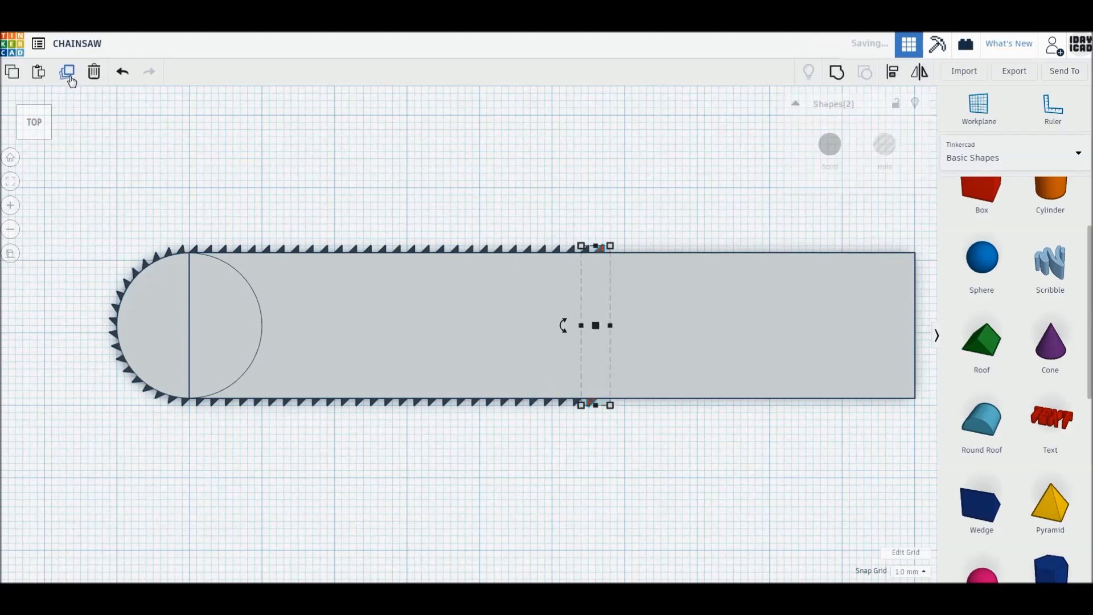
{"action": "left_click", "coordinate": [70, 77]}
{"action": "left_click", "coordinate": [70, 77]}
{"action": "left_click", "coordinate": [70, 77]}
{"action": "left_click", "coordinate": [71, 77]}
{"action": "left_click", "coordinate": [71, 77]}
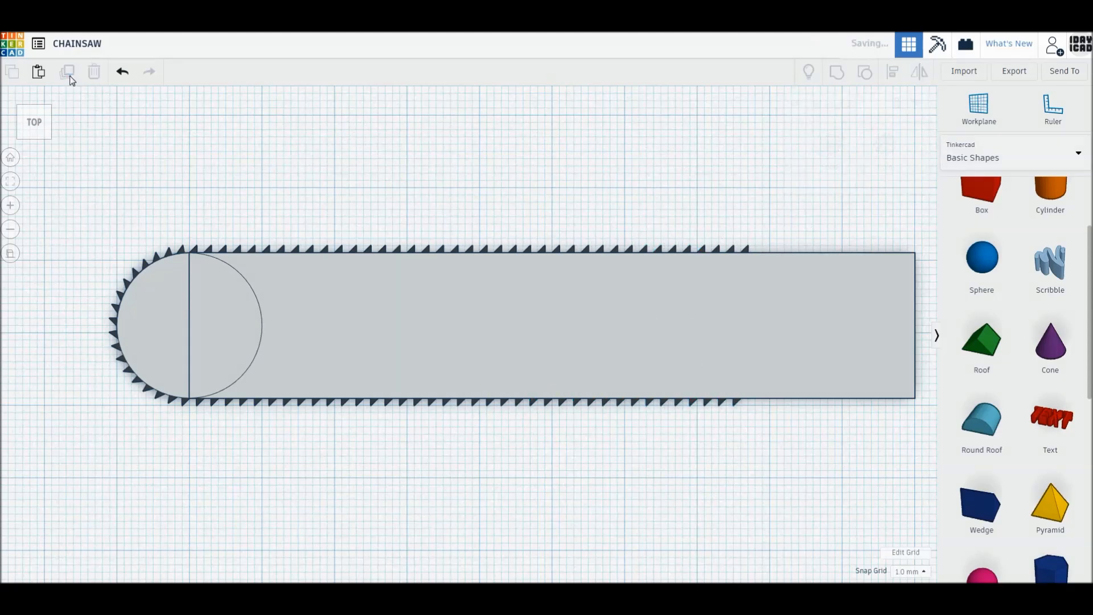
{"action": "left_click", "coordinate": [71, 77]}
{"action": "left_click", "coordinate": [71, 77]}
{"action": "left_click", "coordinate": [71, 77]}
{"action": "left_click", "coordinate": [70, 77]}
{"action": "left_click", "coordinate": [70, 77]}
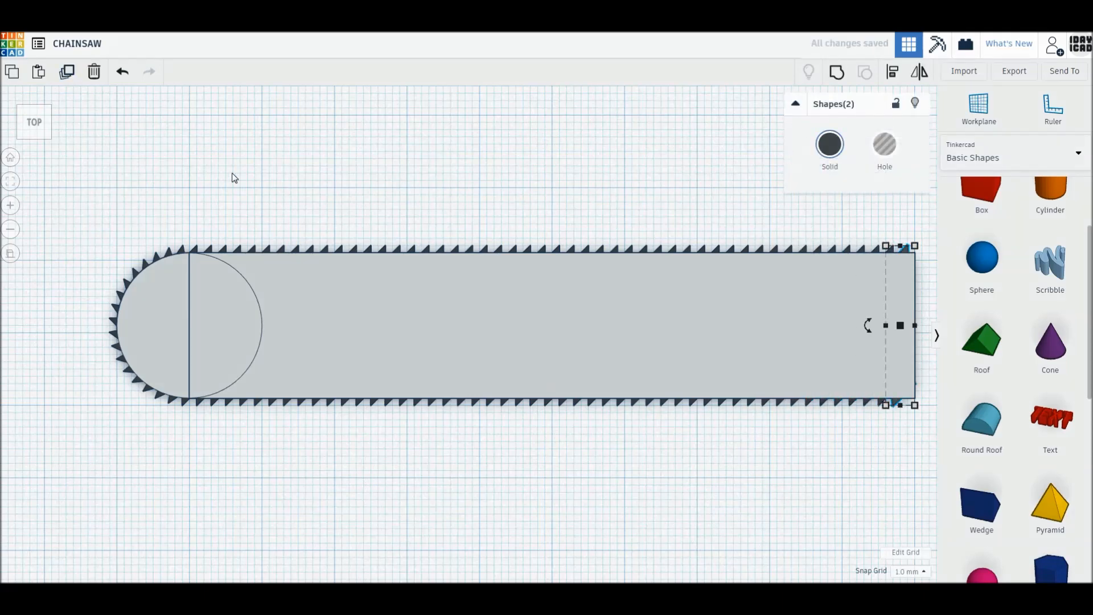
Step: Group the rounded end and the long box into one bar
{"action": "left_click", "coordinate": [153, 299]}
{"action": "left_click", "coordinate": [359, 320], "text": "shift"}
{"action": "left_click", "coordinate": [837, 72]}
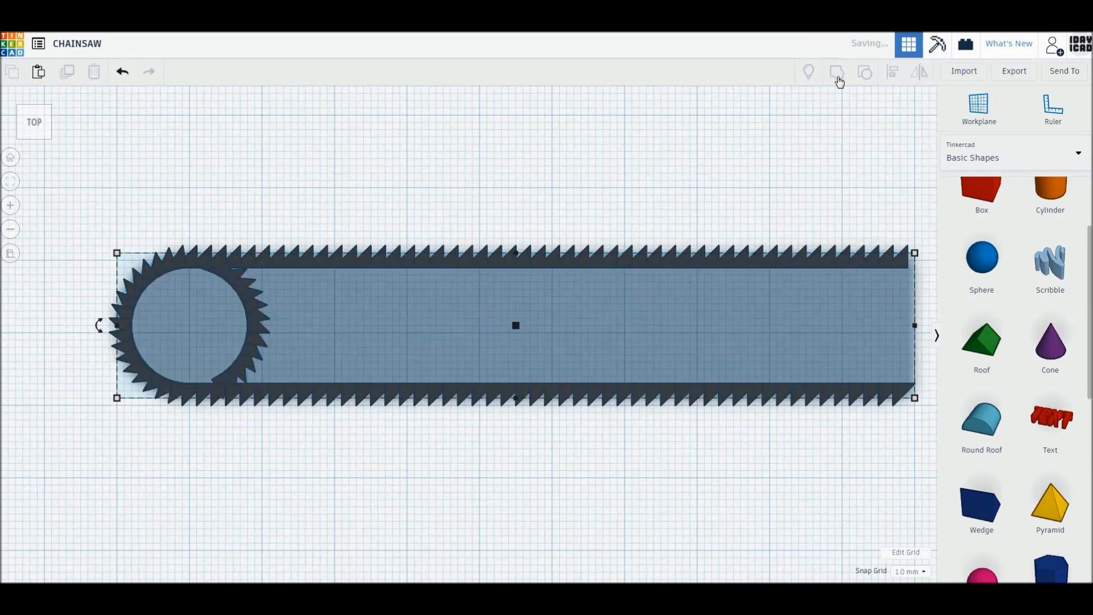
Step: Align the grouped bar and all the teeth to a common middle height
{"action": "right_click_drag", "start_coordinate": [559, 266], "coordinate": [579, 249]}
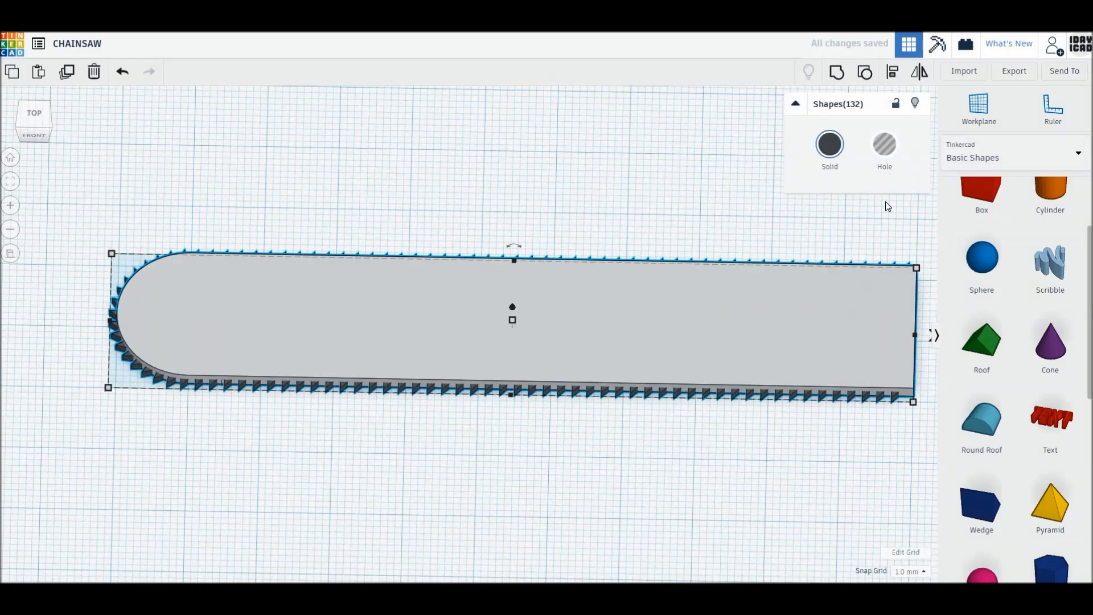
{"action": "left_click", "coordinate": [893, 76]}
{"action": "left_click", "coordinate": [929, 399]}
{"action": "left_click", "coordinate": [871, 451]}
{"action": "scroll", "coordinate": [494, 380], "scroll_direction": "down", "scroll_amount": 3}
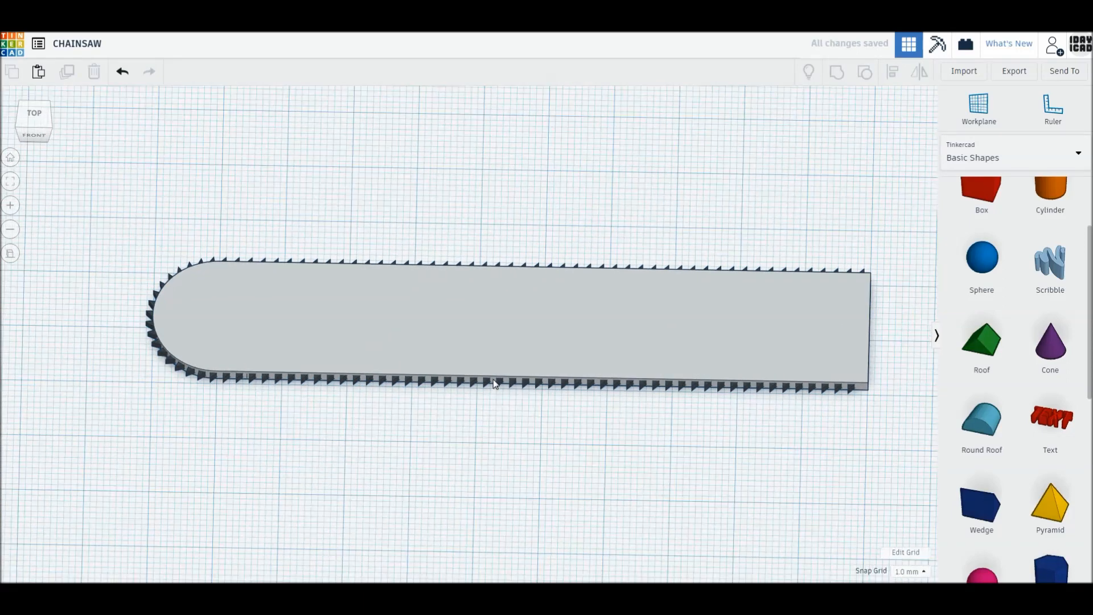
Step: Add a cylinder over the bar's rounded end and set it to 64 sides
{"action": "right_click_drag", "start_coordinate": [444, 301], "coordinate": [443, 318]}
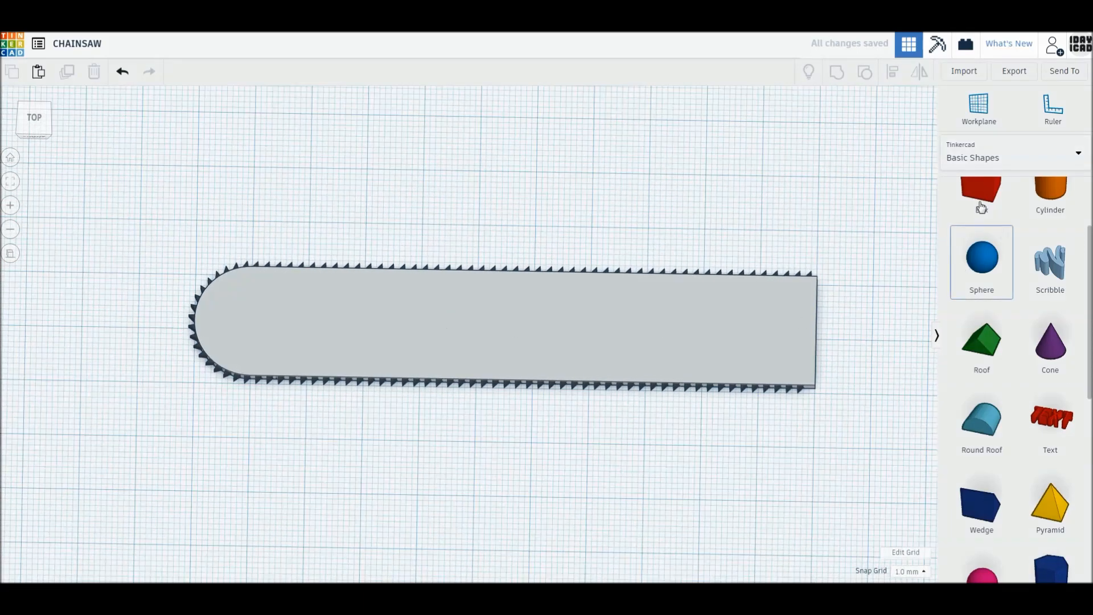
{"action": "left_click_drag", "start_coordinate": [1051, 196], "coordinate": [268, 337]}
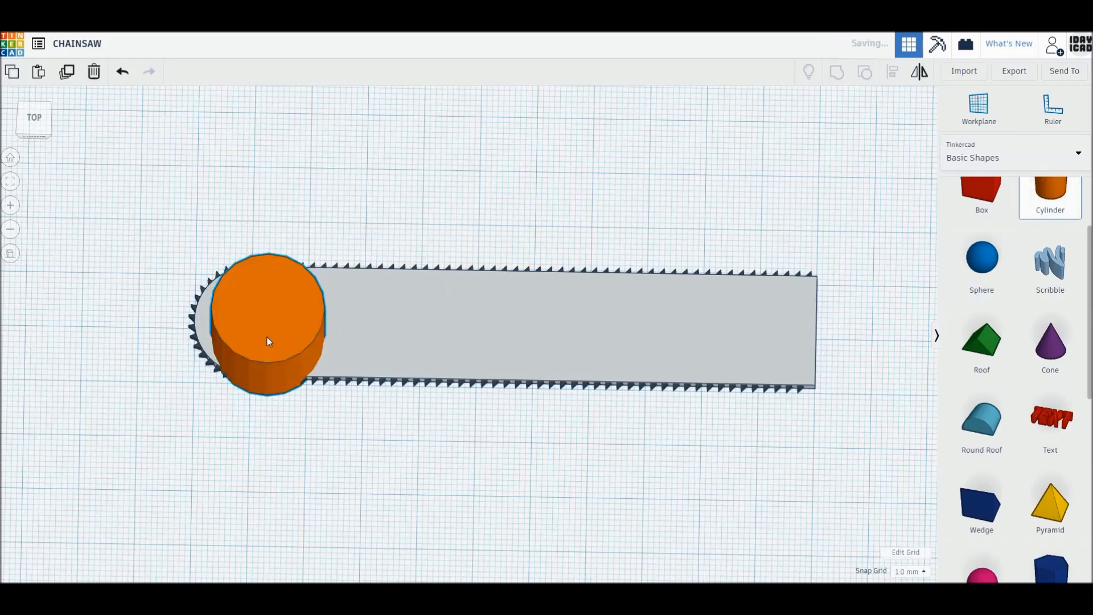
{"action": "left_click", "coordinate": [46, 116]}
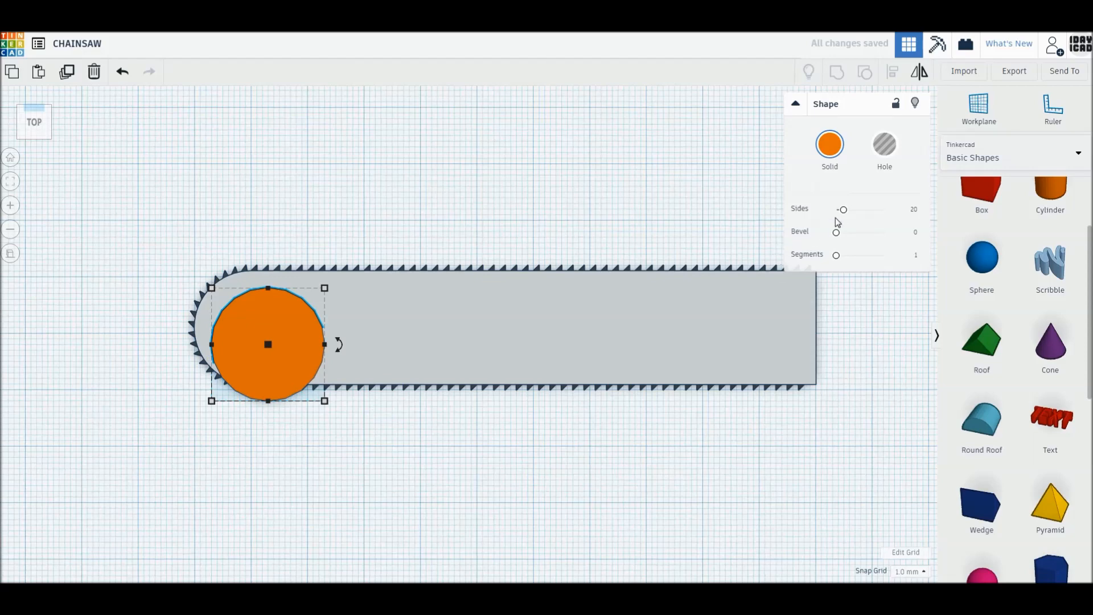
{"action": "left_click_drag", "start_coordinate": [896, 214], "coordinate": [884, 209]}
Step: Scale the cylinder to 12 mm in diameter inside the rounded end, then flatten it to a thin disc lowered 1 mm
{"action": "left_click", "coordinate": [481, 451]}
{"action": "mouse_move", "coordinate": [291, 372]}
{"action": "left_mouse_down"}
{"action": "mouse_move", "coordinate": [274, 357]}
{"action": "mouse_move", "coordinate": [306, 383]}
{"action": "mouse_move", "coordinate": [276, 354]}
{"action": "mouse_move", "coordinate": [286, 363]}
{"action": "left_mouse_up"}
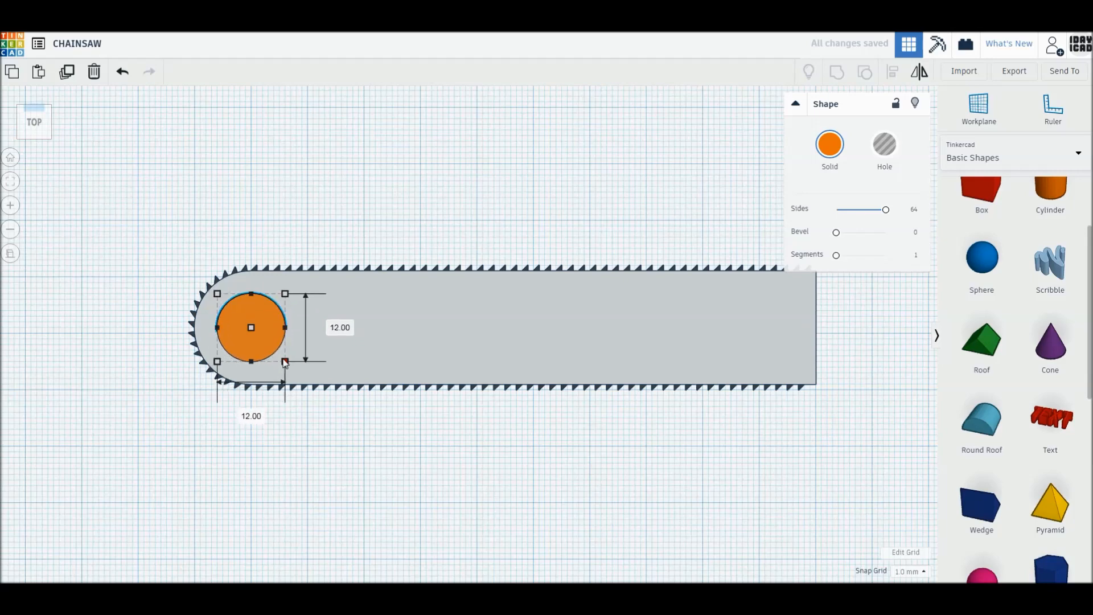
{"action": "right_click_drag", "start_coordinate": [285, 364], "coordinate": [298, 319]}
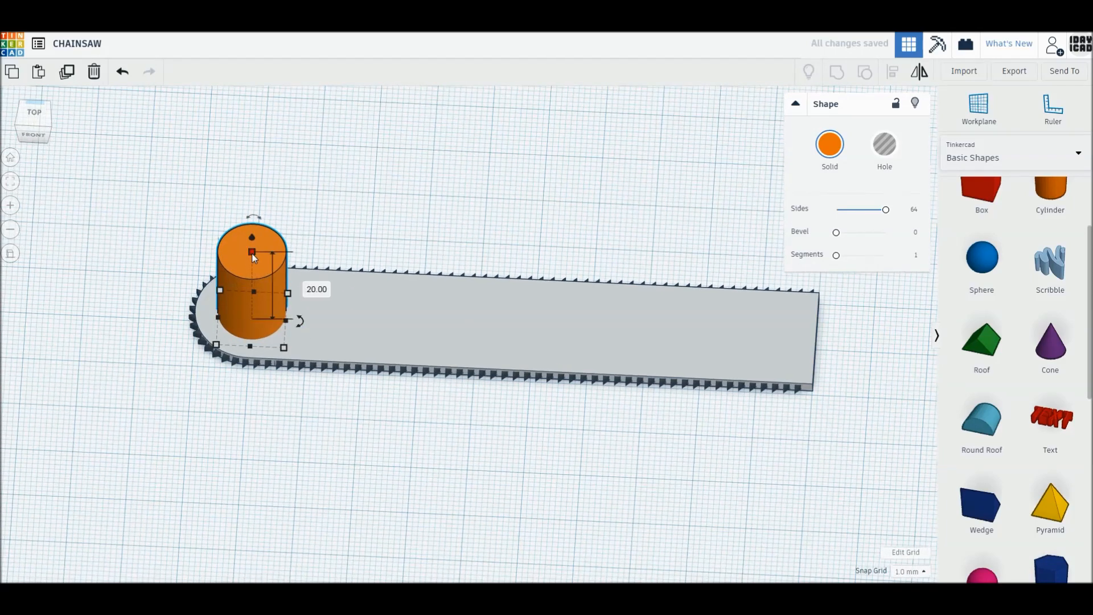
{"action": "mouse_move", "coordinate": [255, 305]}
{"action": "left_mouse_down"}
{"action": "mouse_move", "coordinate": [255, 319]}
{"action": "mouse_move", "coordinate": [254, 298]}
{"action": "left_mouse_up"}
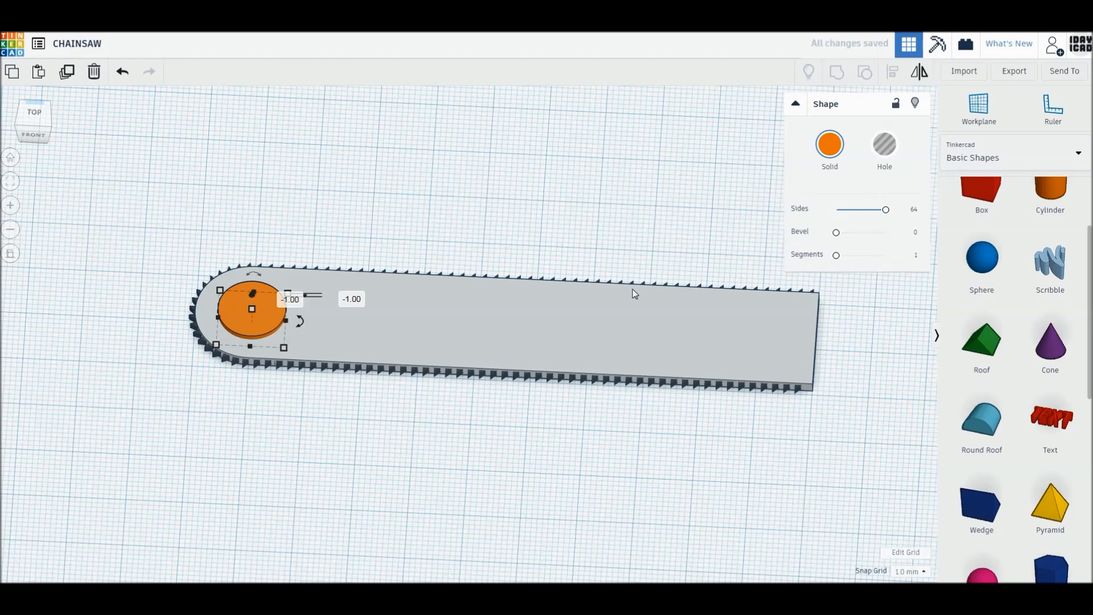
Step: Give the tip disc a bevel of 2.5 and 10 segments, and colour it dark teal
{"action": "left_click_drag", "start_coordinate": [839, 234], "coordinate": [886, 233]}
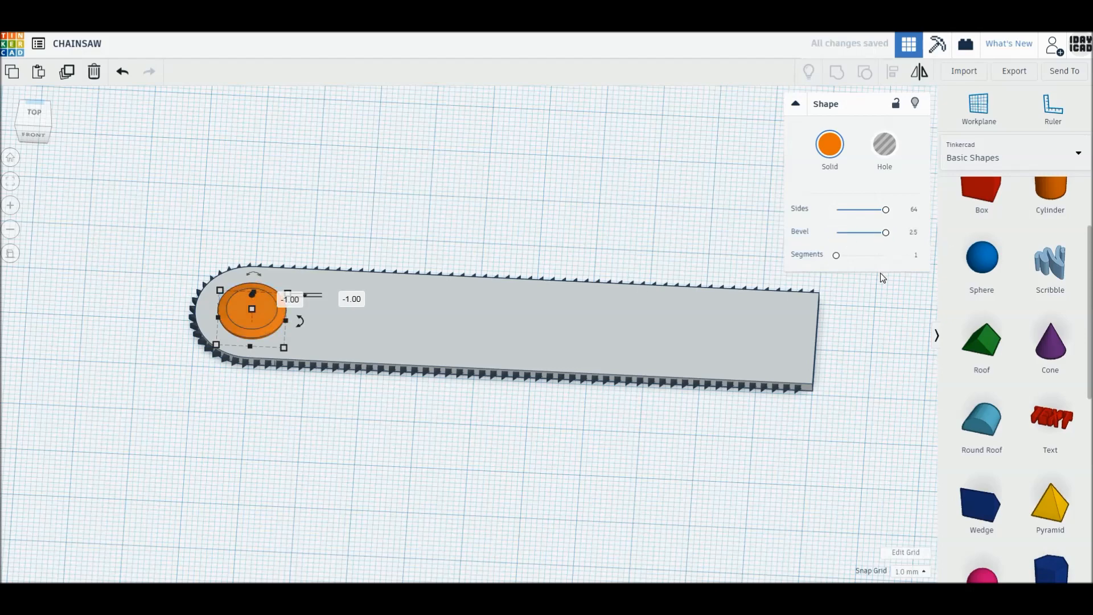
{"action": "left_click", "coordinate": [832, 165]}
{"action": "left_click_drag", "start_coordinate": [935, 262], "coordinate": [940, 263]}
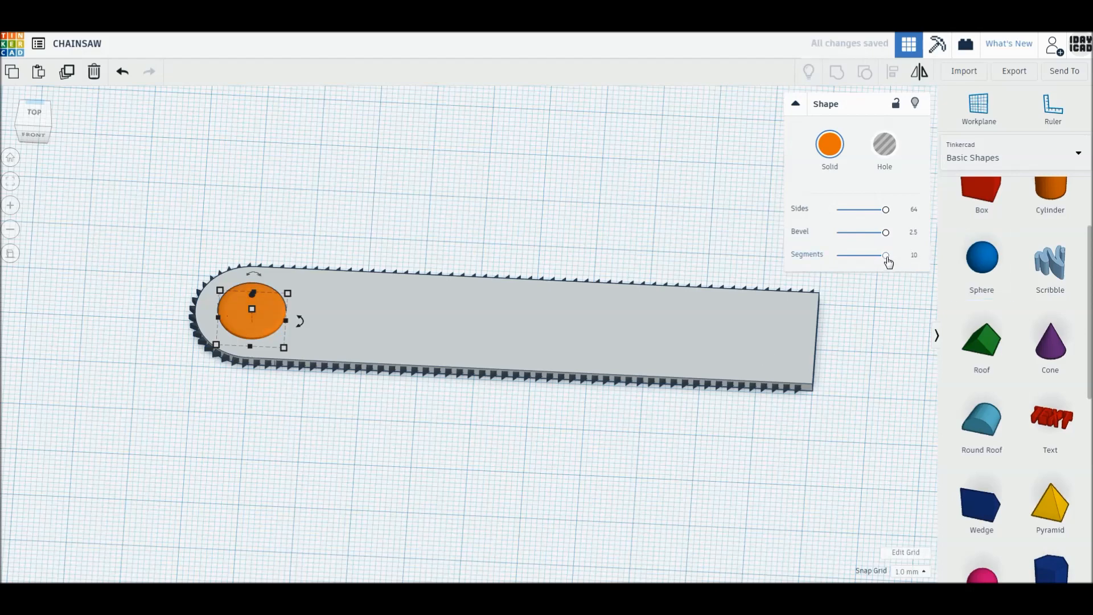
{"action": "left_click", "coordinate": [830, 145]}
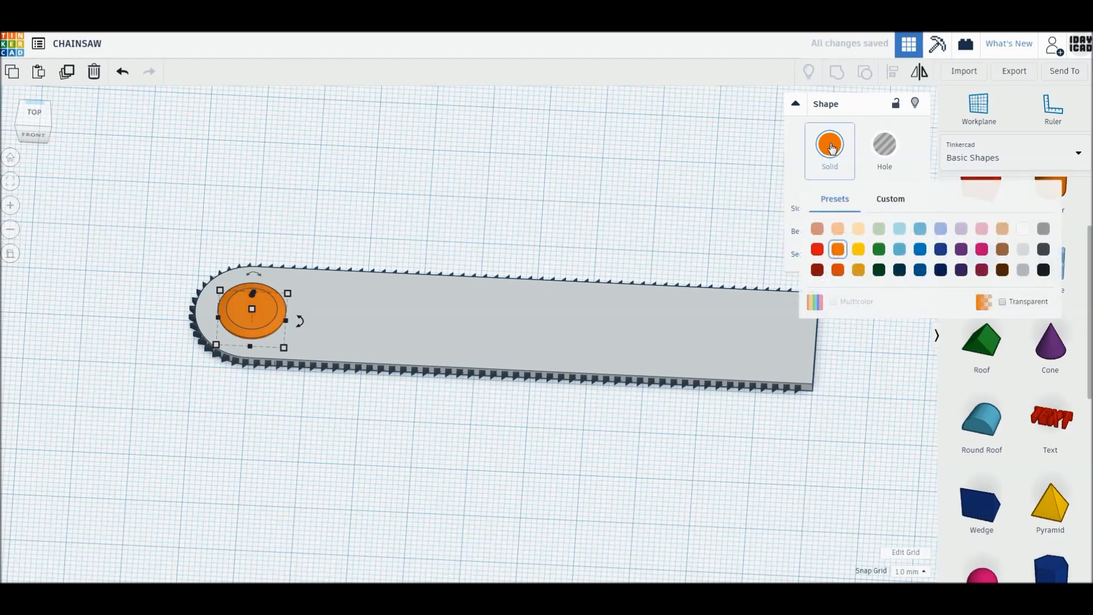
{"action": "left_click", "coordinate": [899, 269]}
{"action": "left_click", "coordinate": [547, 215]}
{"action": "scroll", "coordinate": [547, 215], "scroll_direction": "down", "scroll_amount": 2}
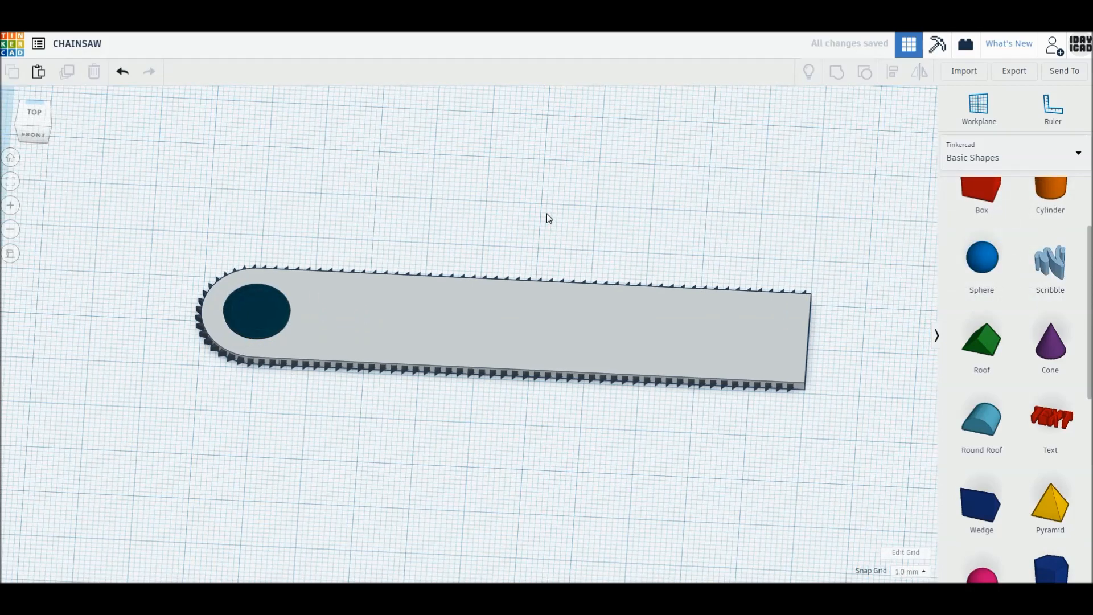
{"action": "right_click_drag", "start_coordinate": [459, 226], "coordinate": [461, 249]}
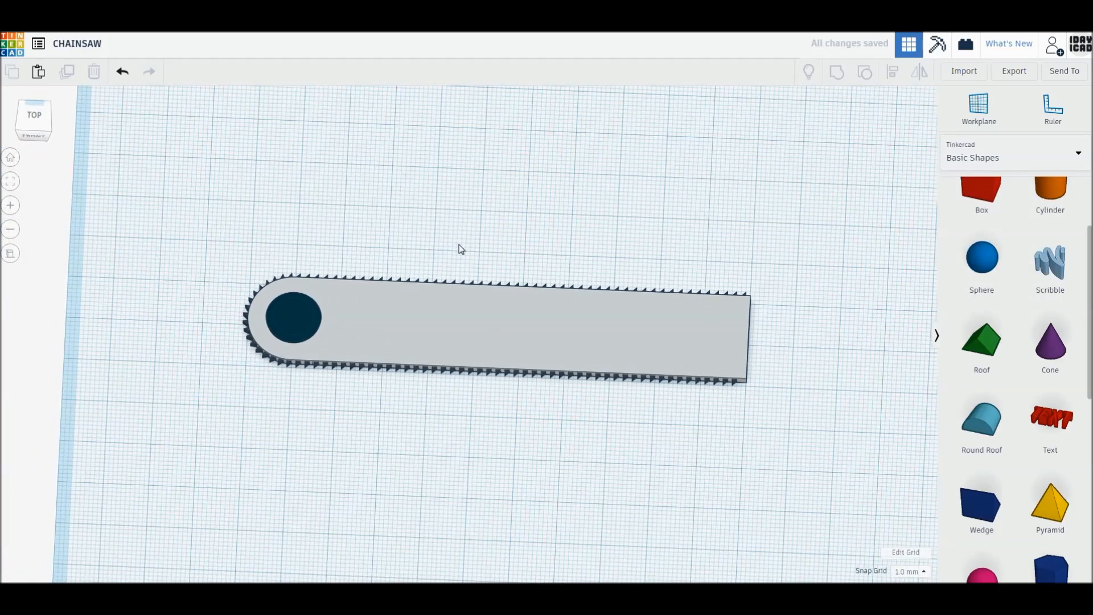
{"action": "left_click_drag", "start_coordinate": [144, 191], "coordinate": [771, 505]}
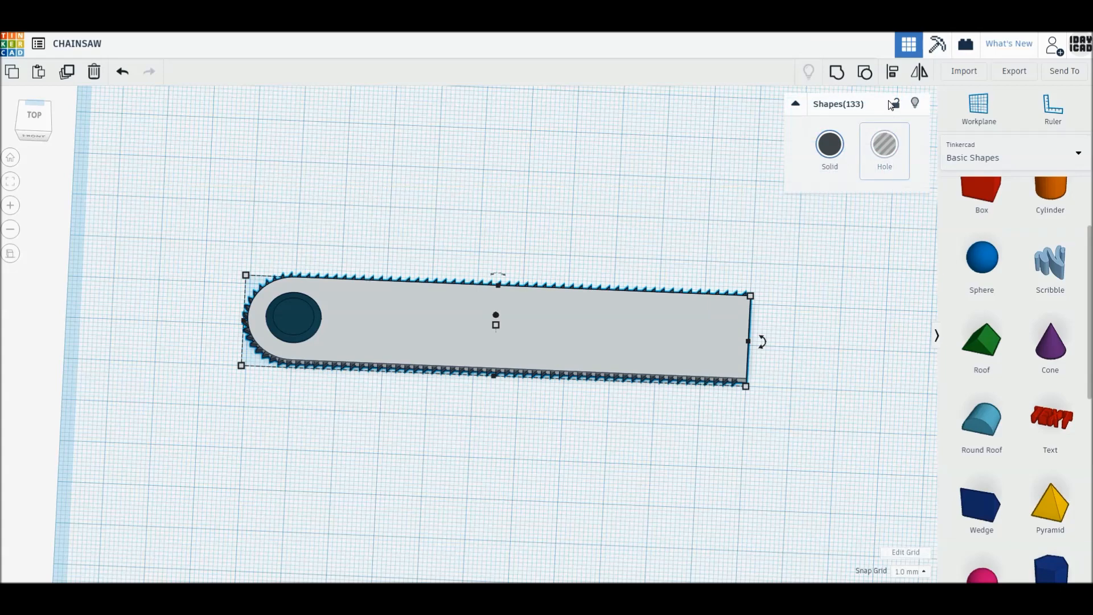
{"action": "left_click", "coordinate": [892, 73]}
{"action": "left_click", "coordinate": [797, 387]}
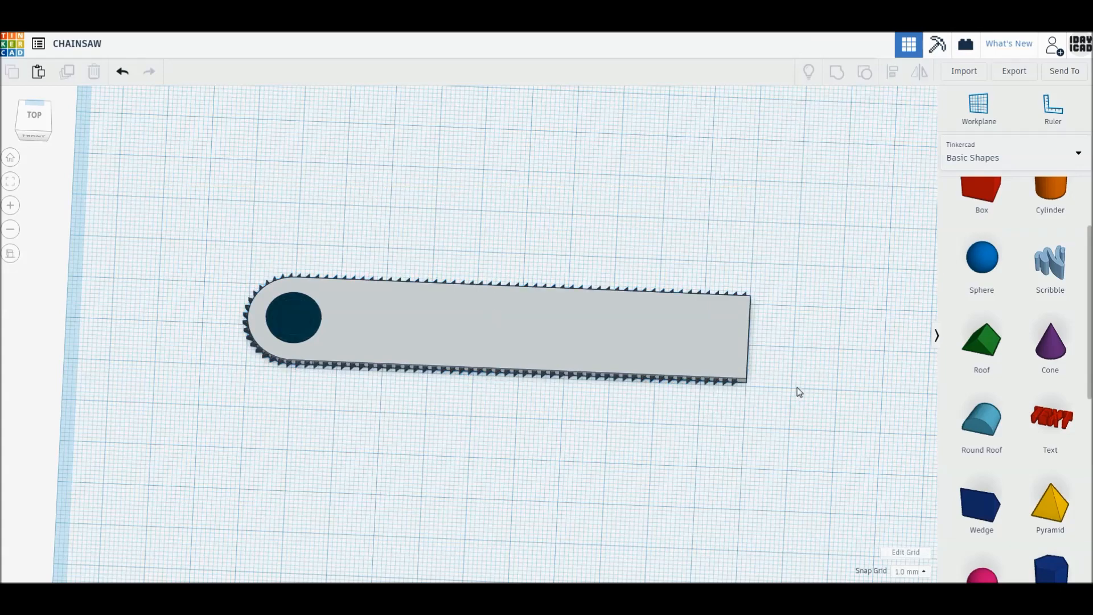
Step: Select the bar, teeth and disc together and move them 29 mm toward the tip side and 32 mm toward the workplane's front
{"action": "middle_click_drag", "start_coordinate": [744, 422], "coordinate": [684, 333]}
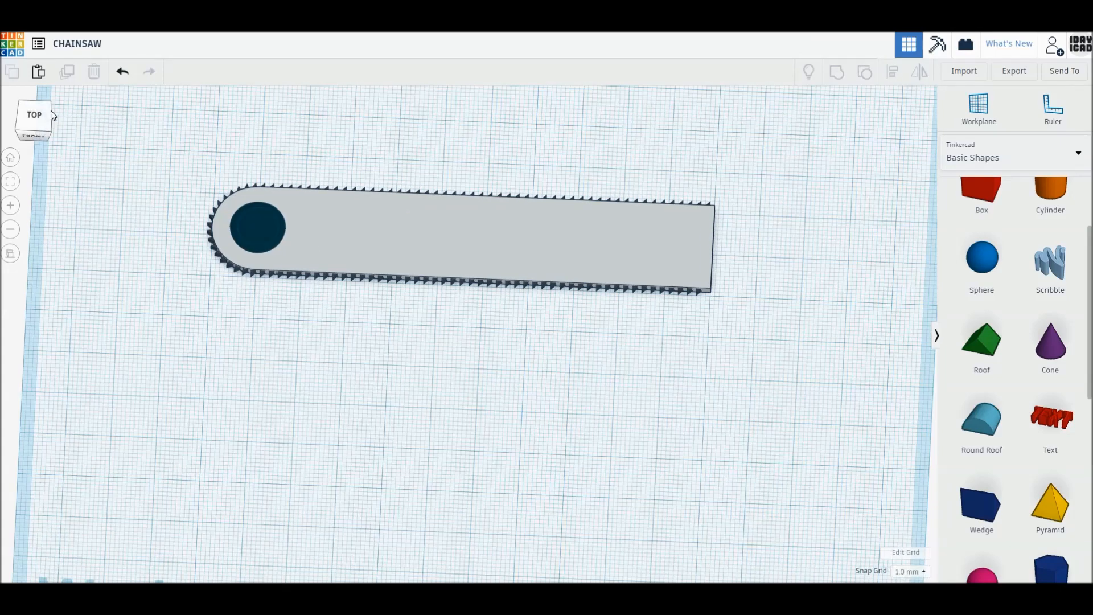
{"action": "left_click", "coordinate": [35, 117]}
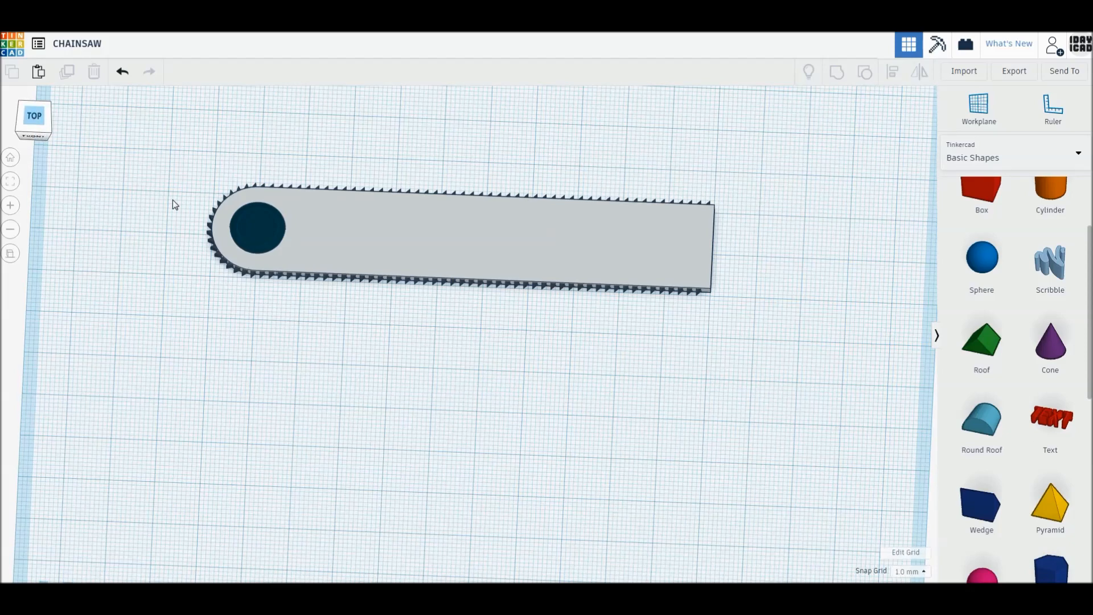
{"action": "left_click_drag", "start_coordinate": [156, 166], "coordinate": [778, 366]}
{"action": "left_click_drag", "start_coordinate": [660, 265], "coordinate": [526, 404]}
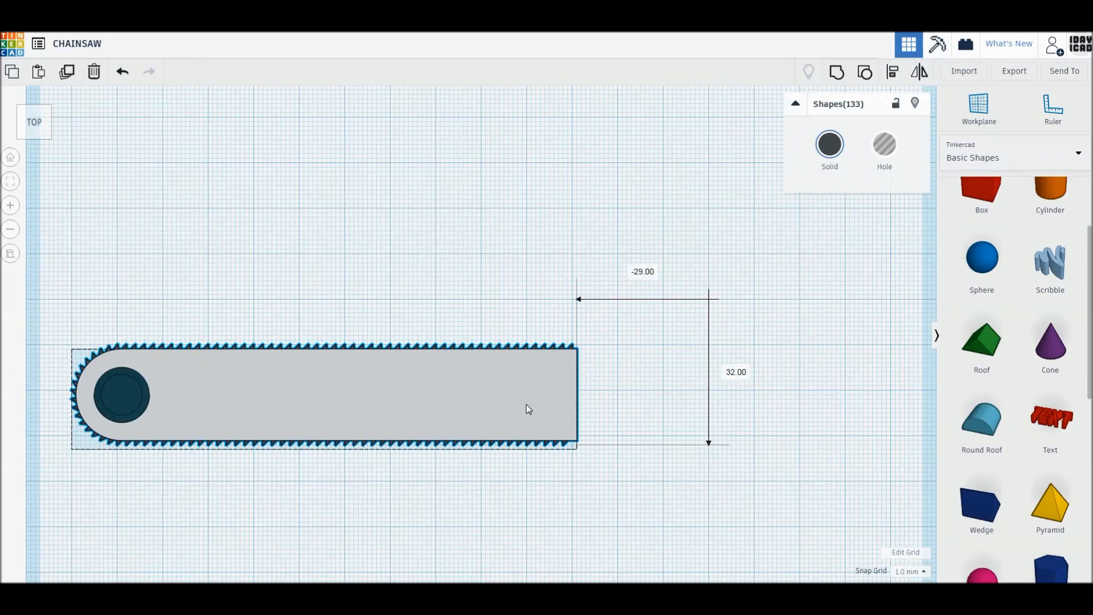
Step: Add a box at the bar's square end, stretch it to 30 mm across the bar, and shift all shapes 1 mm back
{"action": "left_click_drag", "start_coordinate": [993, 205], "coordinate": [620, 424]}
{"action": "left_click_drag", "start_coordinate": [618, 372], "coordinate": [615, 325]}
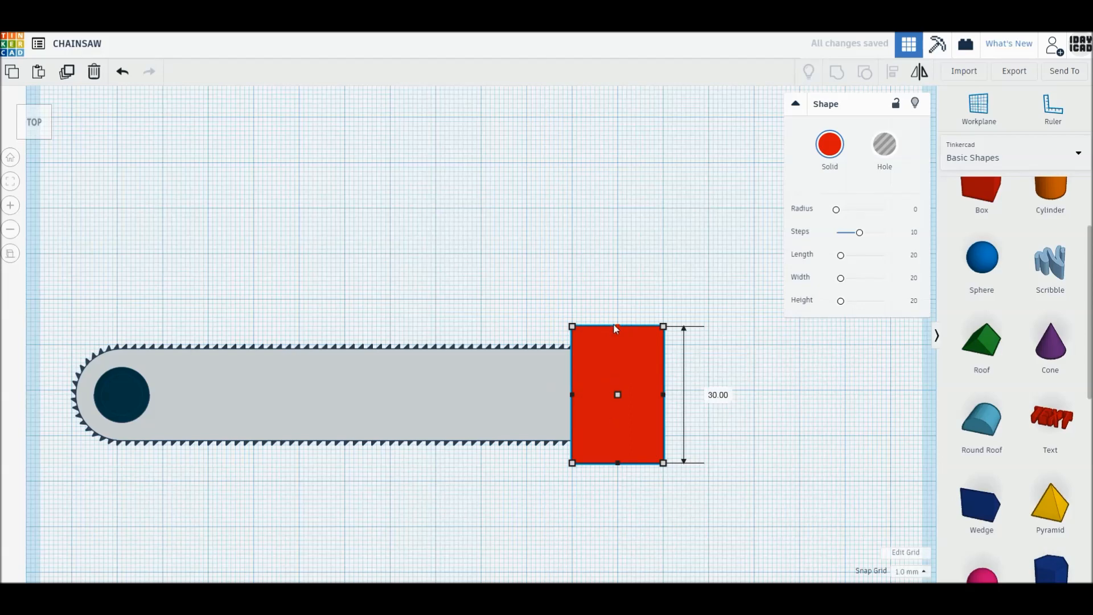
{"action": "key", "text": "ctrl+a"}
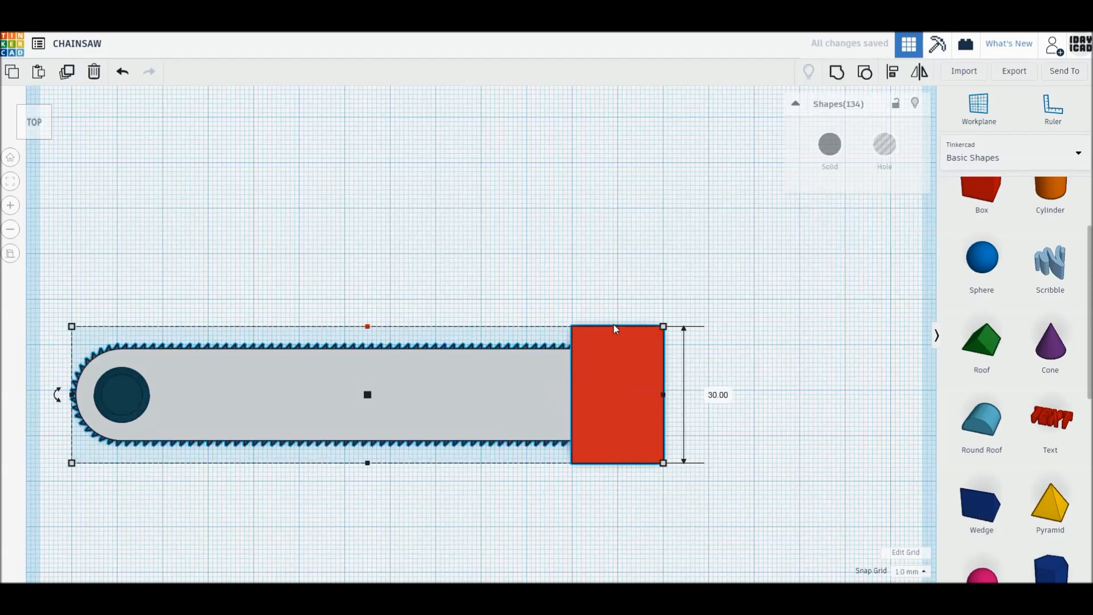
{"action": "key", "text": "Up"}
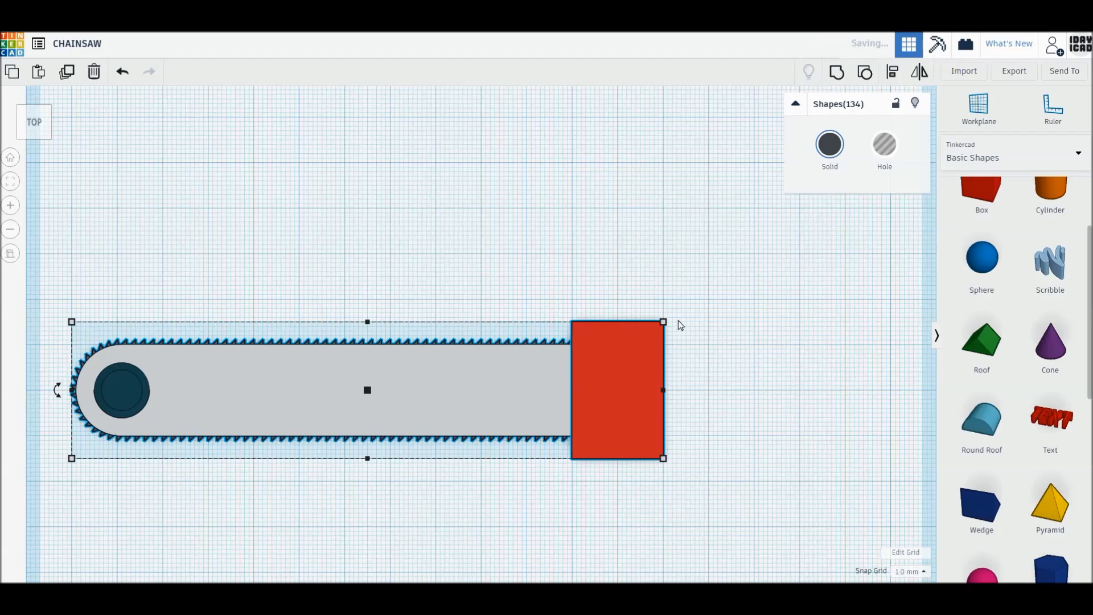
Step: Stretch the box to 50 mm along the bar, round its edges with radius 2, and colour it dark teal
{"action": "left_click", "coordinate": [656, 350]}
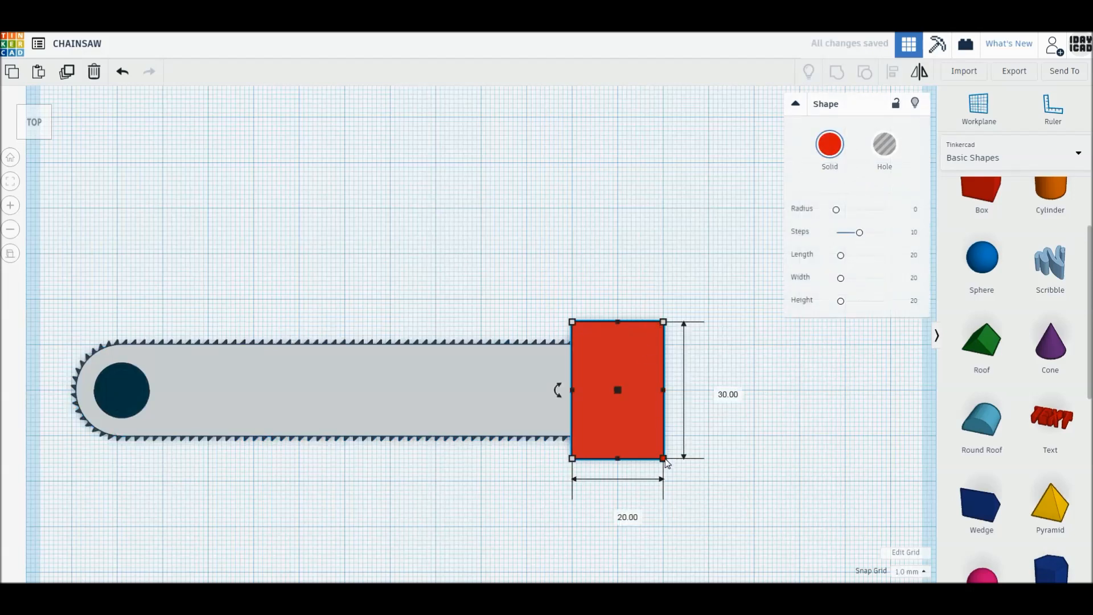
{"action": "left_click_drag", "start_coordinate": [664, 391], "coordinate": [754, 393]}
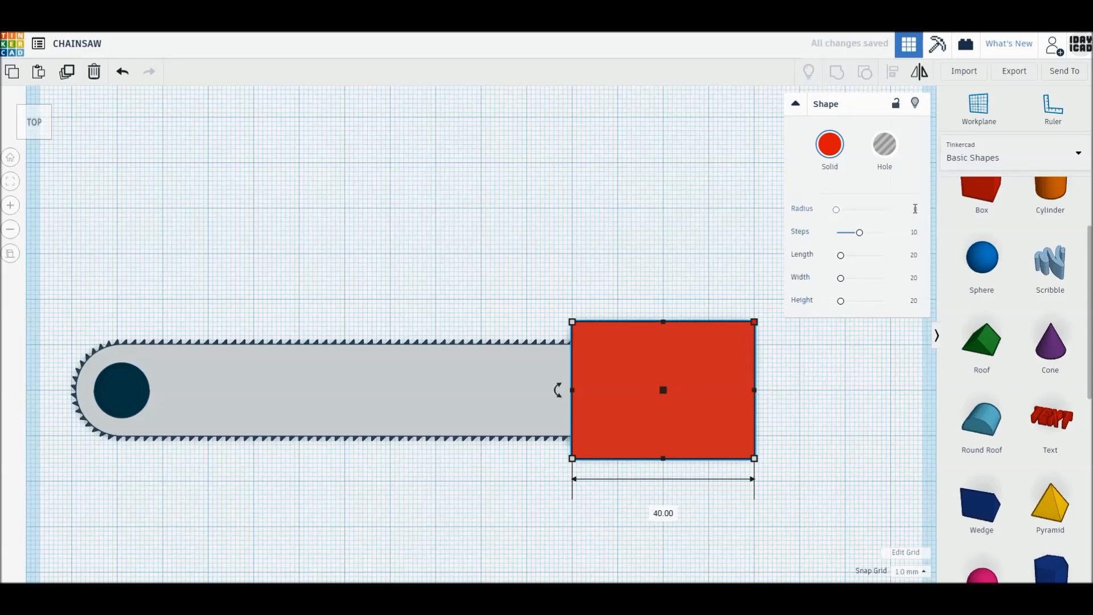
{"action": "left_click", "coordinate": [891, 350]}
{"action": "left_click", "coordinate": [749, 393]}
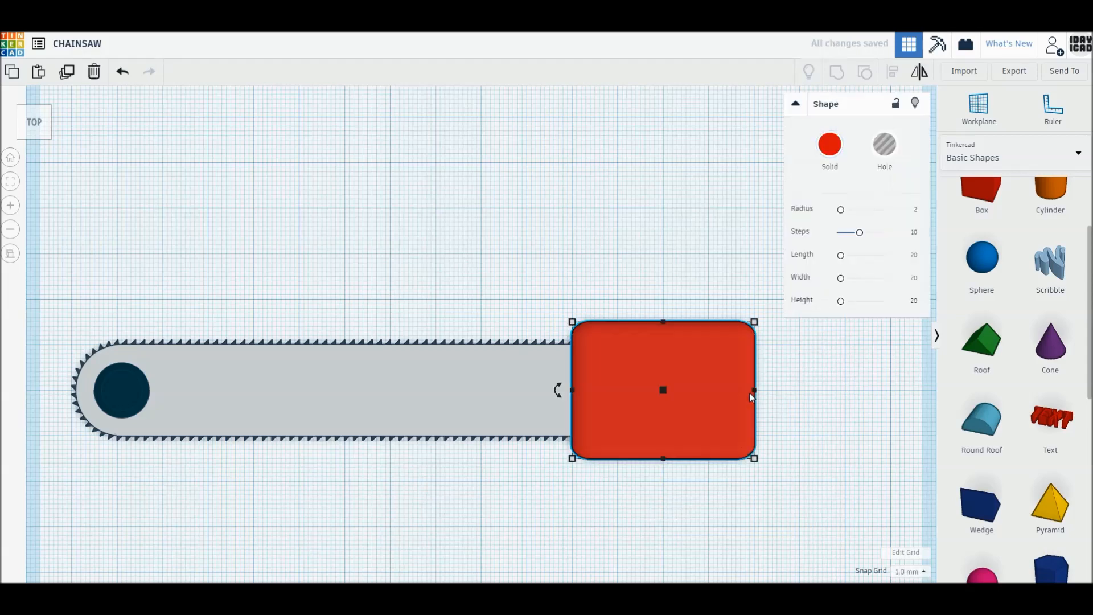
{"action": "left_click_drag", "start_coordinate": [756, 394], "coordinate": [800, 393]}
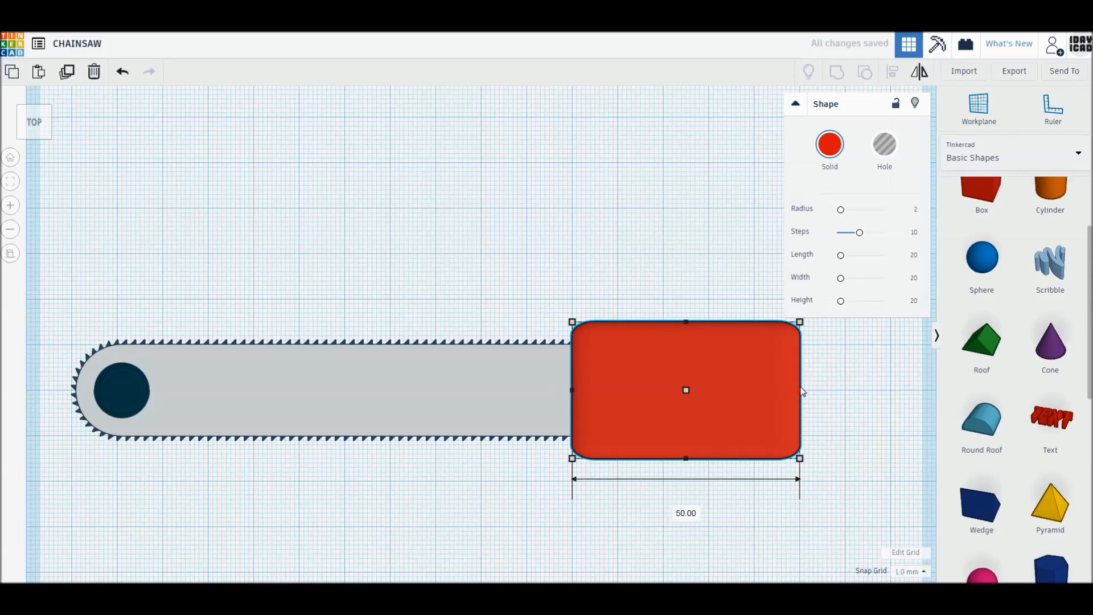
{"action": "left_click", "coordinate": [831, 146]}
{"action": "left_click", "coordinate": [900, 270]}
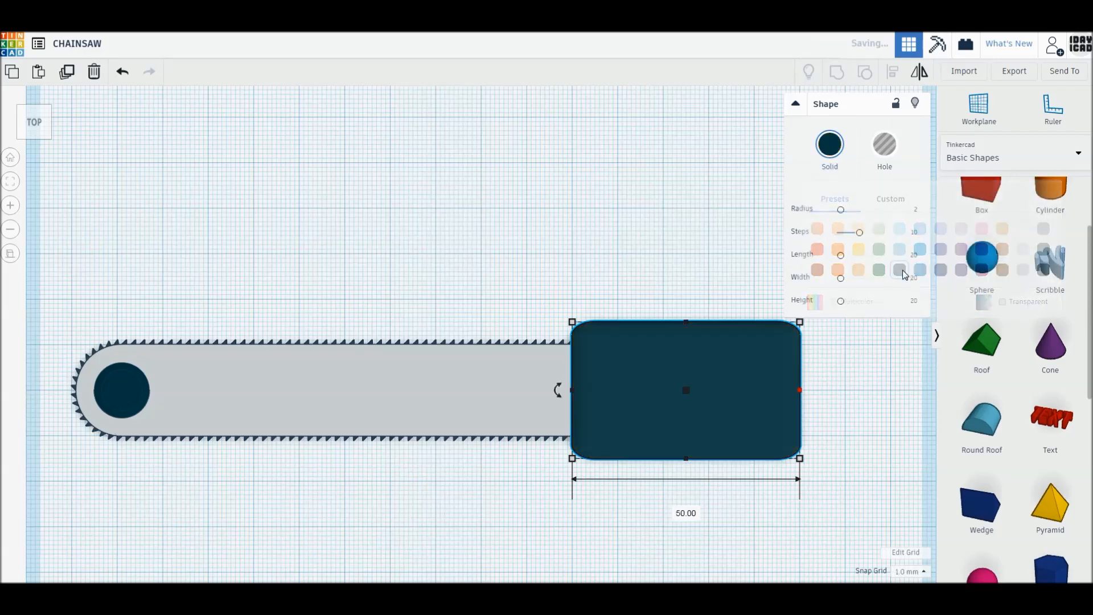
{"action": "left_click", "coordinate": [854, 419]}
Step: Add a cylinder on the body near the bar, scale it to 16 mm in diameter, and set its height to 30 mm
{"action": "middle_click_drag", "start_coordinate": [804, 424], "coordinate": [747, 397]}
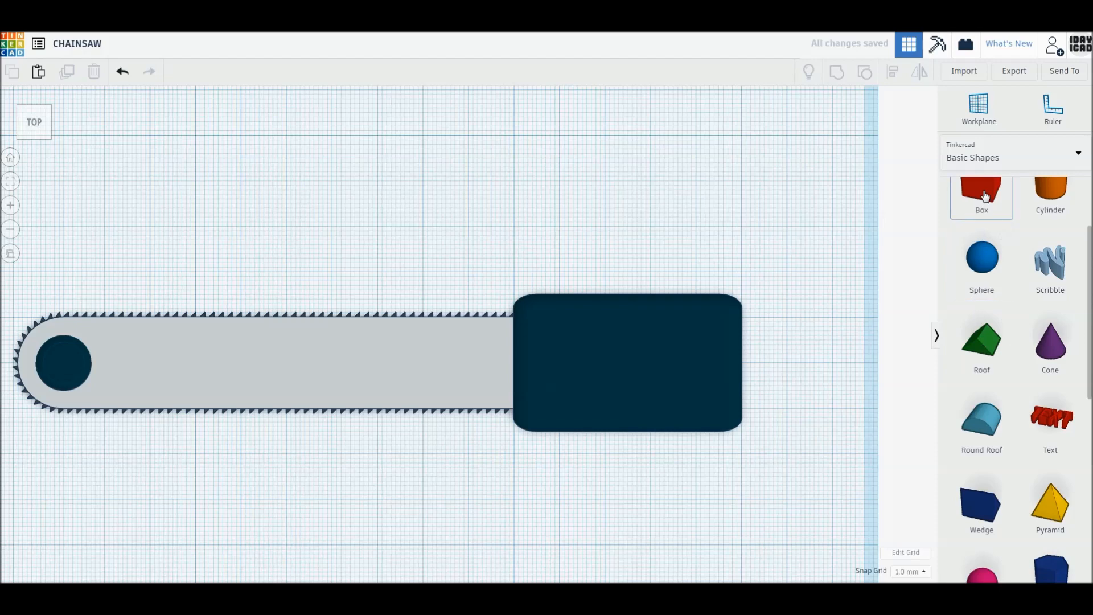
{"action": "left_click_drag", "start_coordinate": [1051, 196], "coordinate": [580, 365]}
{"action": "left_click_drag", "start_coordinate": [624, 408], "coordinate": [614, 399], "text": "alt+shift"}
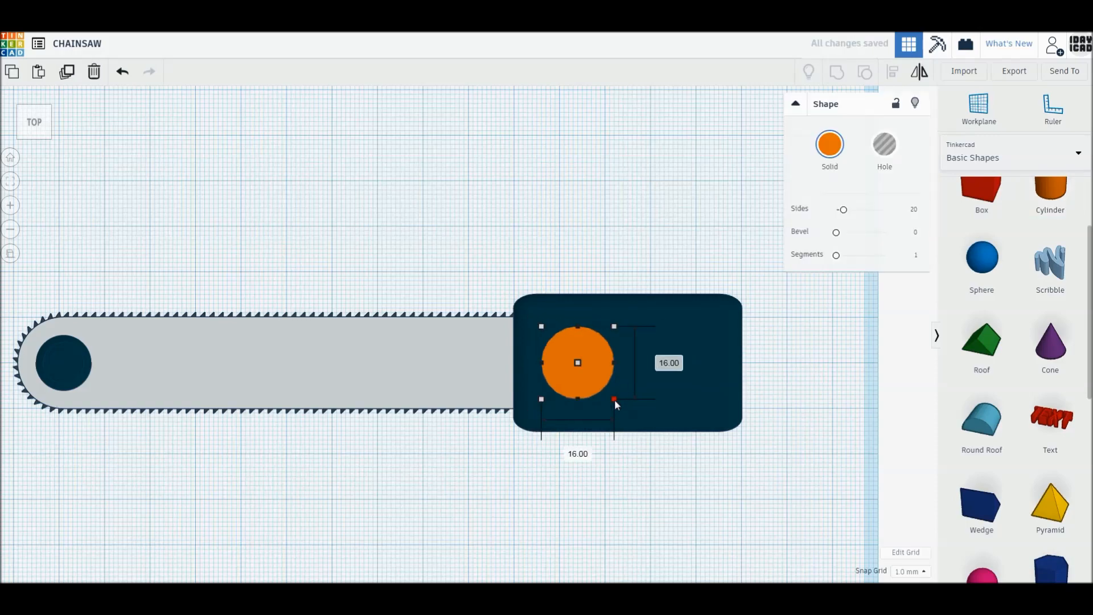
{"action": "right_click_drag", "start_coordinate": [613, 399], "coordinate": [576, 296]}
{"action": "left_click_drag", "start_coordinate": [577, 282], "coordinate": [576, 274]}
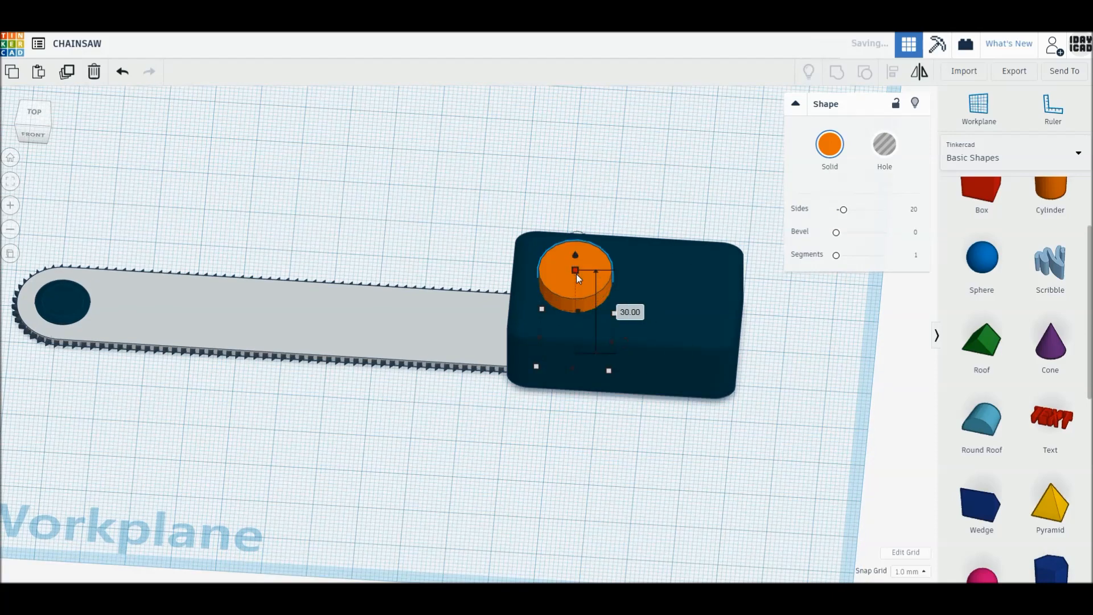
Step: Set the body's cylinder to 64 sides, 2.5 bevel and 10 segments, and reduce its height to 26 mm
{"action": "left_click_drag", "start_coordinate": [844, 211], "coordinate": [954, 235]}
{"action": "left_click_drag", "start_coordinate": [836, 256], "coordinate": [928, 259]}
{"action": "left_click_drag", "start_coordinate": [577, 273], "coordinate": [579, 279]}
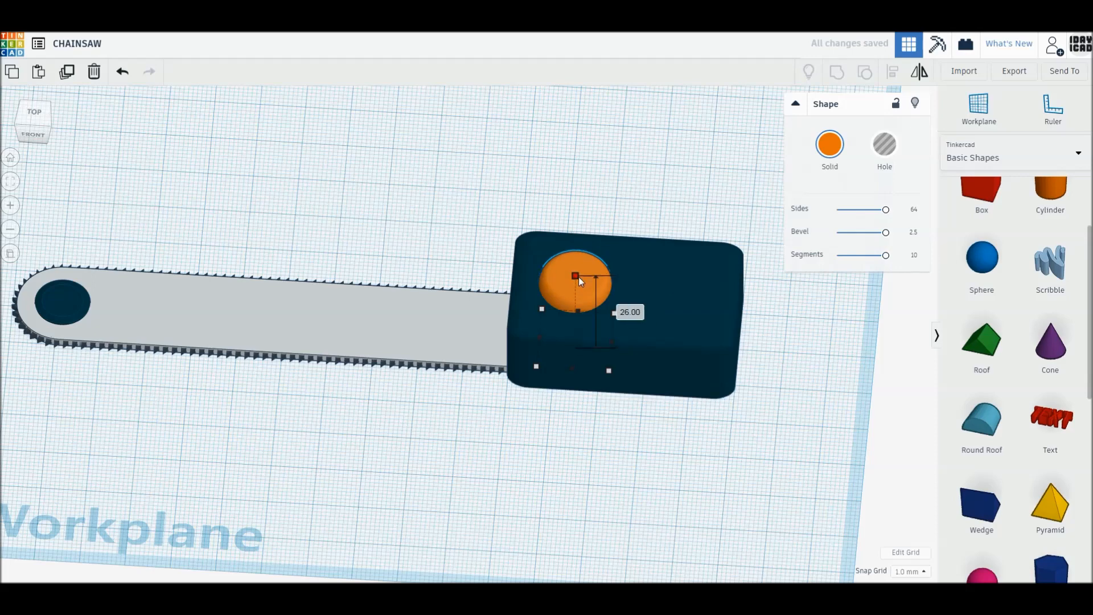
{"action": "left_click", "coordinate": [616, 187]}
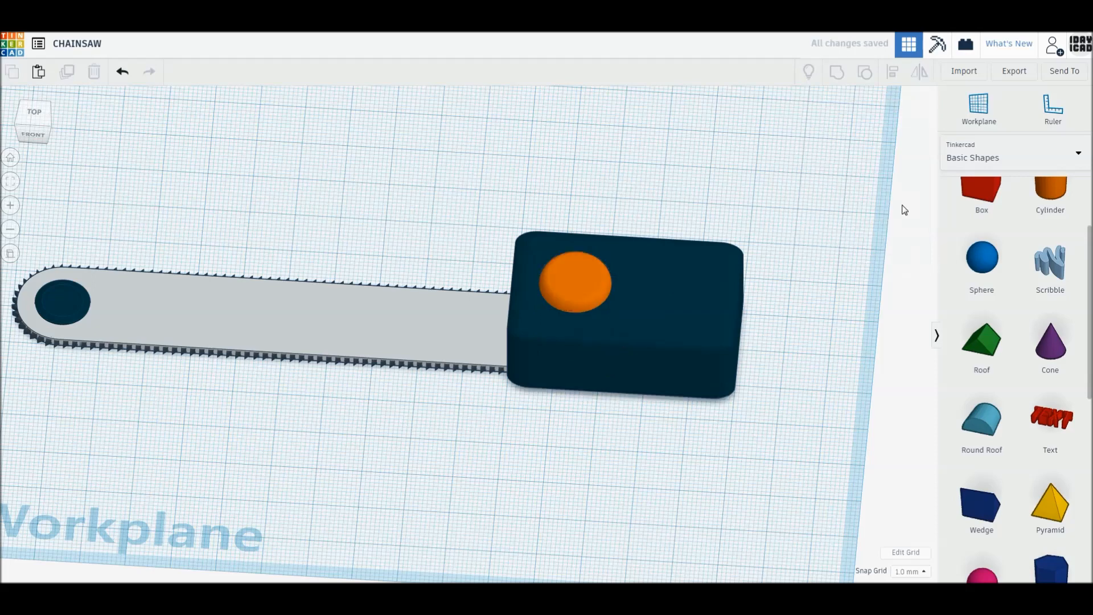
Step: Add a box behind the body, set its height to 12 mm, and lengthen it to 30 mm
{"action": "left_click_drag", "start_coordinate": [993, 220], "coordinate": [802, 347]}
{"action": "middle_click_drag", "start_coordinate": [767, 357], "coordinate": [719, 369]}
{"action": "left_click_drag", "start_coordinate": [750, 313], "coordinate": [751, 322]}
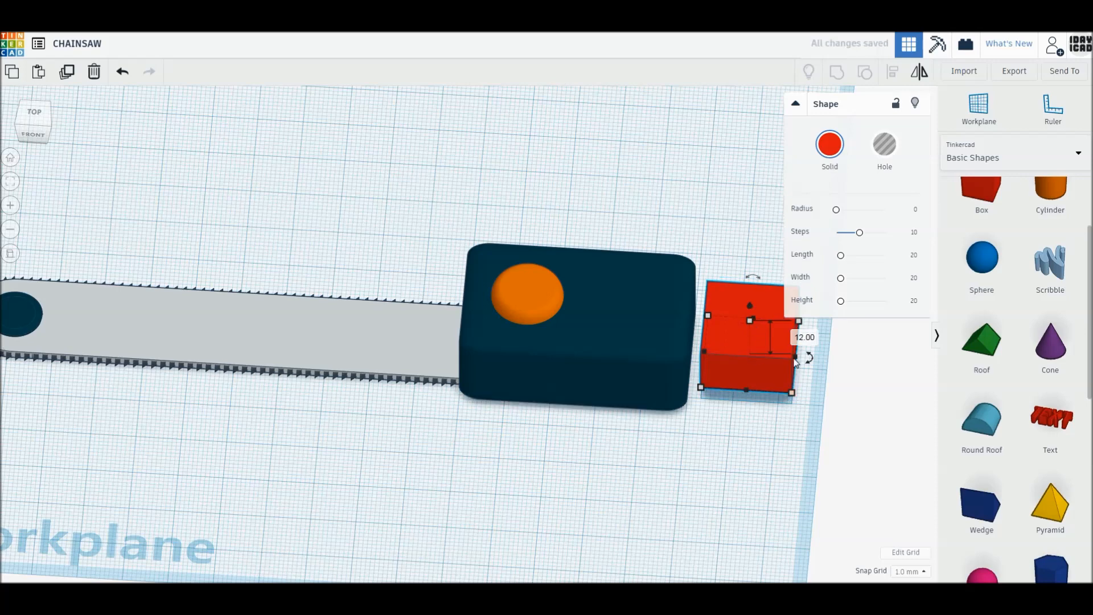
{"action": "left_click", "coordinate": [745, 433]}
{"action": "type", "text": "30"}
{"action": "key", "text": "Return"}
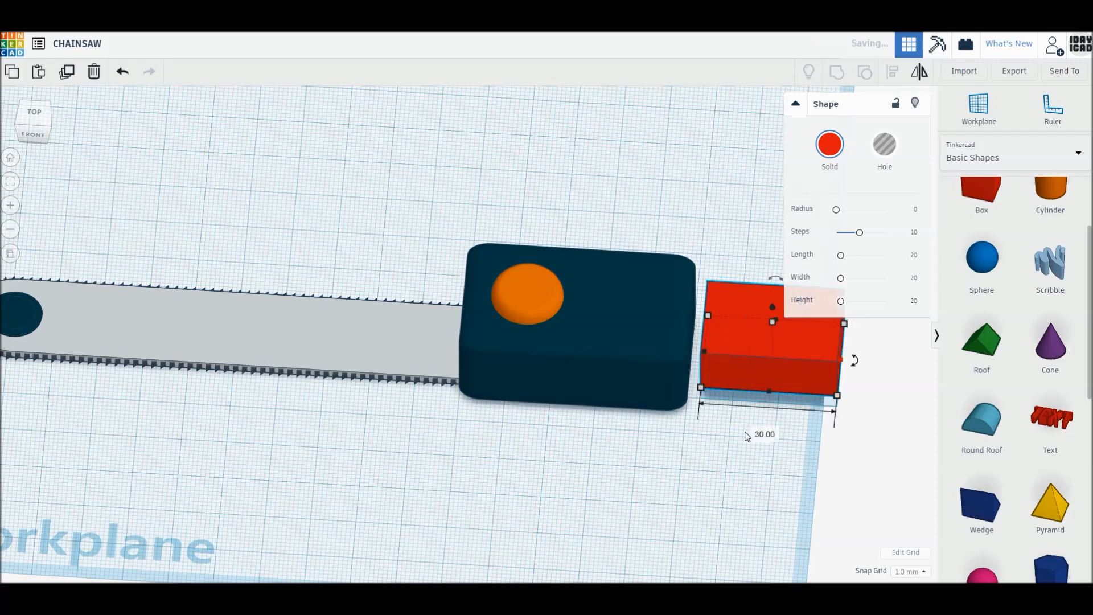
Step: Round the rear box's edges with radius 2, colour it dark teal, and narrow it to 12 mm
{"action": "left_click", "coordinate": [915, 208]}
{"action": "left_click", "coordinate": [830, 153]}
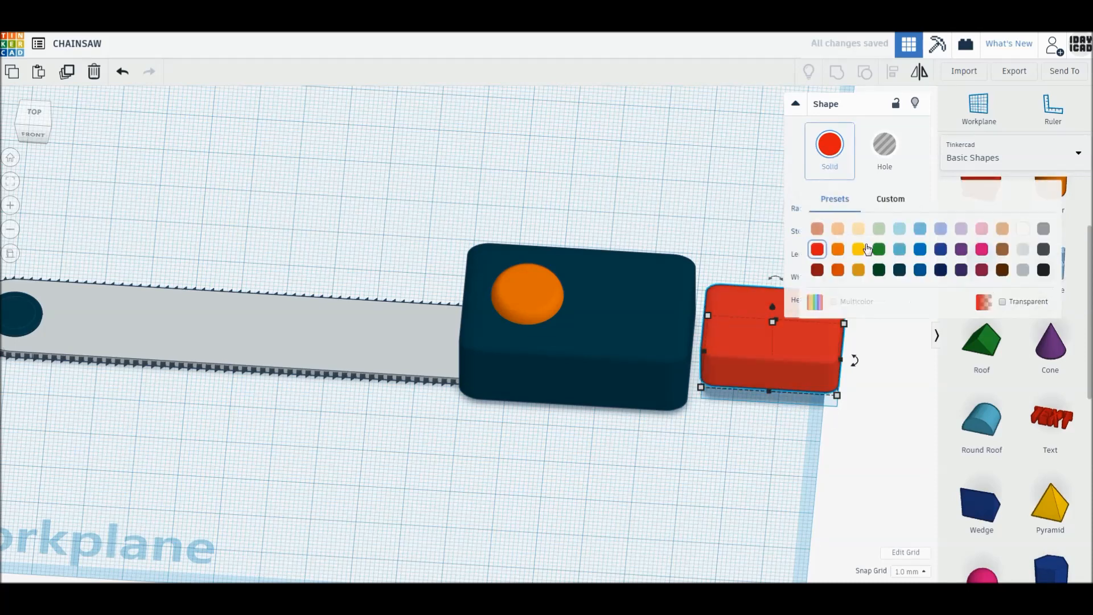
{"action": "left_click", "coordinate": [900, 270]}
{"action": "middle_click_drag", "start_coordinate": [605, 218], "coordinate": [549, 258]}
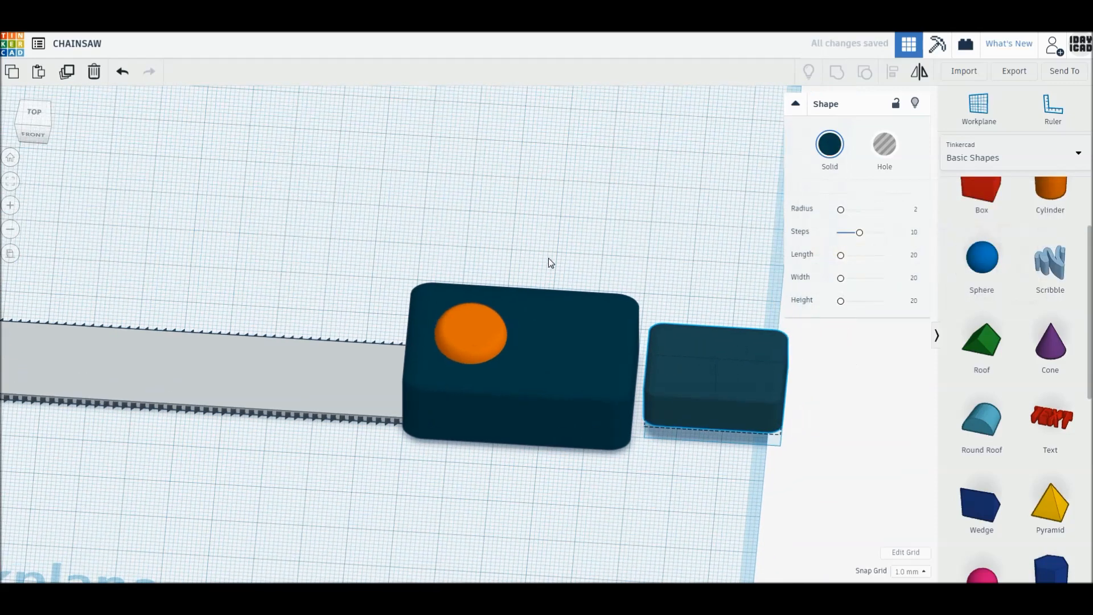
{"action": "left_click", "coordinate": [31, 112]}
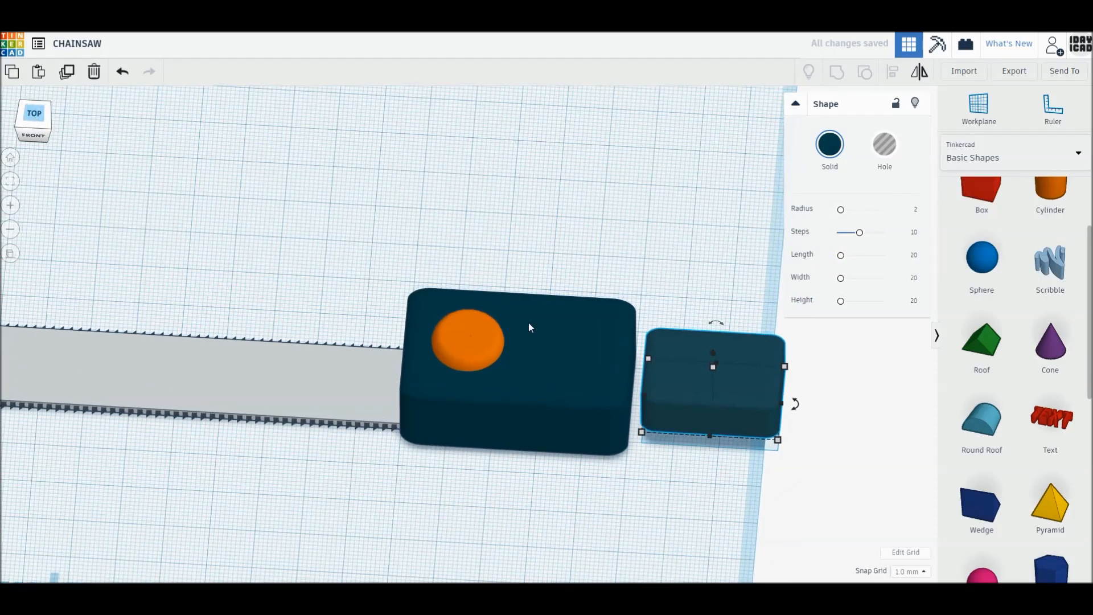
{"action": "left_click_drag", "start_coordinate": [720, 459], "coordinate": [720, 423]}
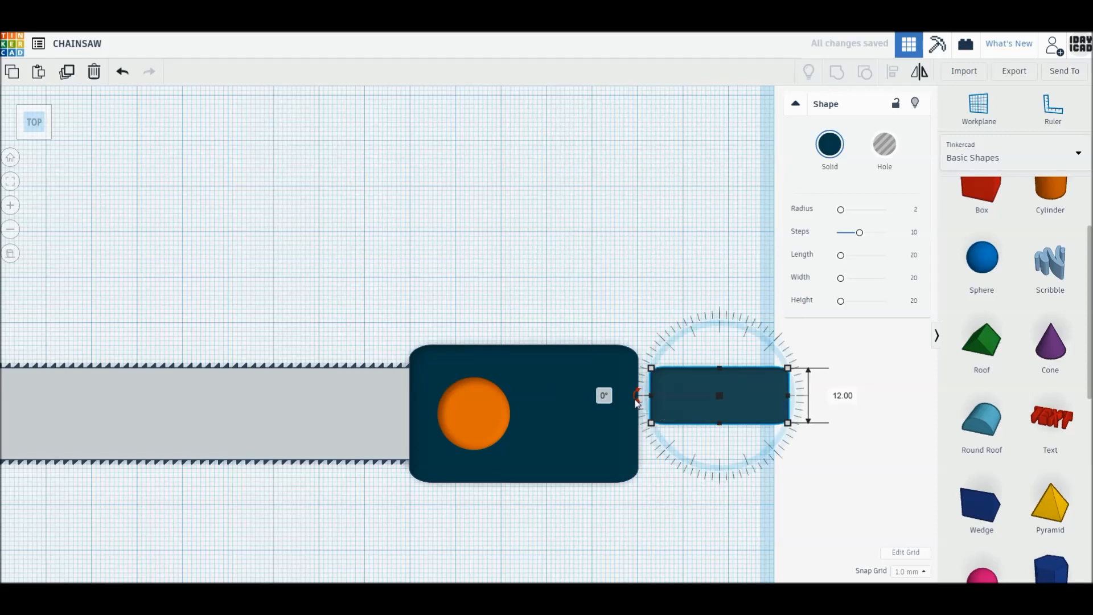
Step: Try to rotate the rear box by -15° in the horizontal plane
{"action": "left_click_drag", "start_coordinate": [637, 397], "coordinate": [613, 373]}
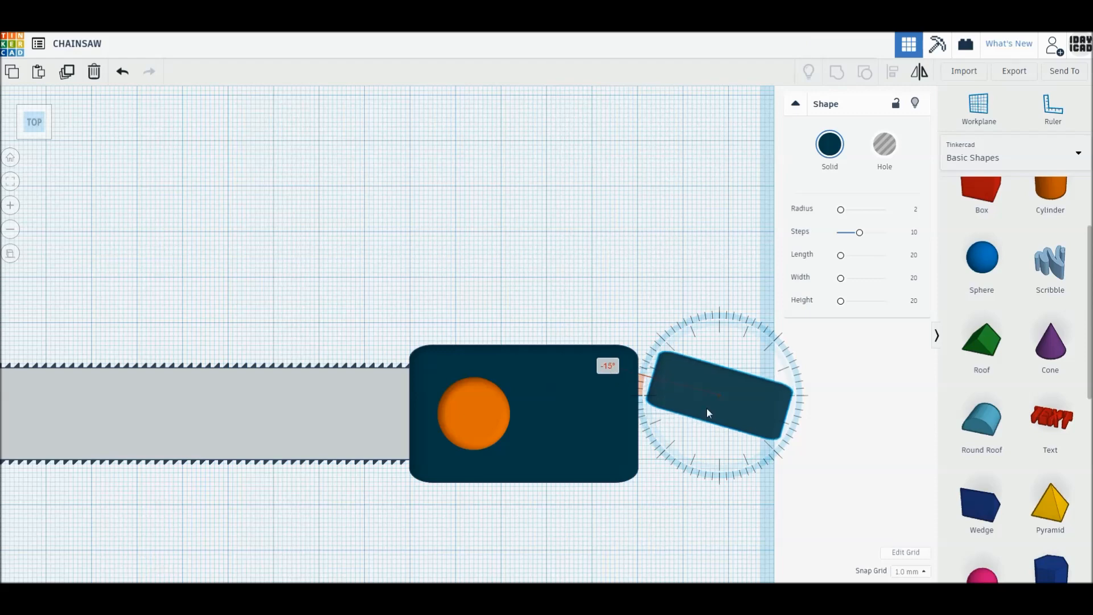
{"action": "left_click", "coordinate": [610, 364]}
{"action": "left_click", "coordinate": [700, 397]}
{"action": "key", "text": "ctrl+z"}
Step: Rotate the rear box by -15° in the horizontal plane and move it against the front part of the body's rear end
{"action": "left_click_drag", "start_coordinate": [637, 401], "coordinate": [651, 377]}
{"action": "left_click", "coordinate": [610, 355]}
{"action": "type", "text": "-15"}
{"action": "key", "text": "Return"}
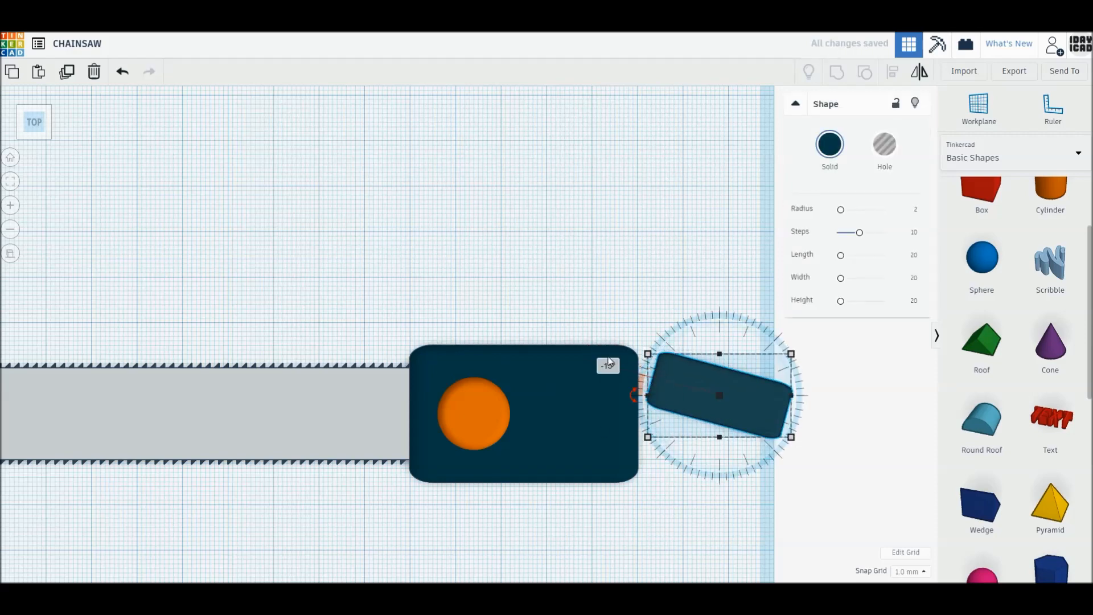
{"action": "left_click_drag", "start_coordinate": [699, 413], "coordinate": [661, 462]}
{"action": "left_click", "coordinate": [669, 292]}
Step: Add a cylinder overlapping the body's rear and the angled box, stretch it into a long ellipse 26 mm wide, and set 64 sides
{"action": "left_click_drag", "start_coordinate": [1051, 197], "coordinate": [765, 410]}
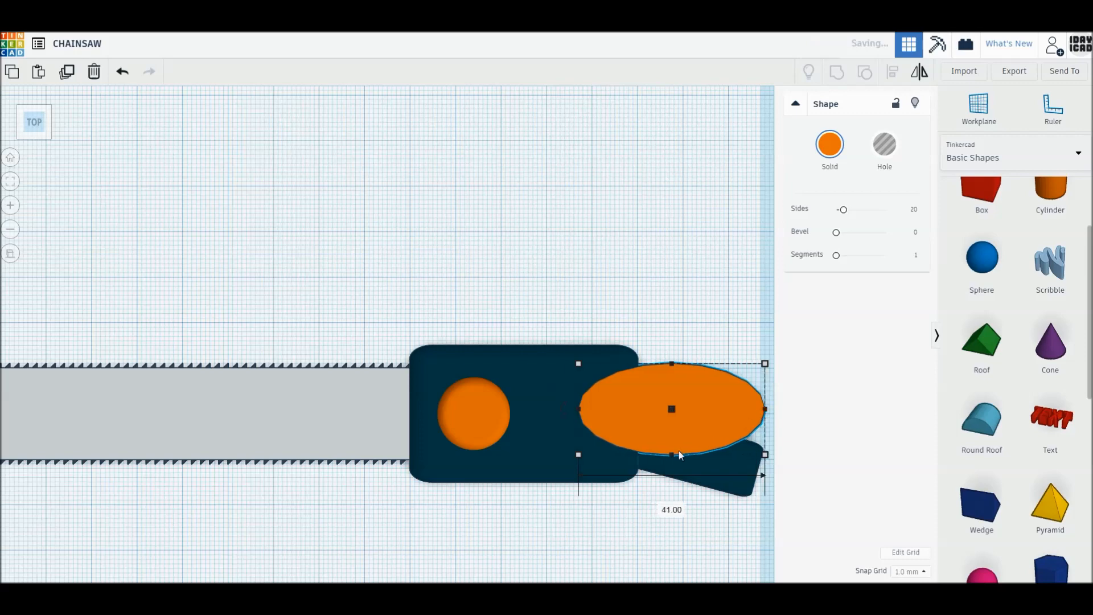
{"action": "left_click_drag", "start_coordinate": [672, 466], "coordinate": [672, 482]}
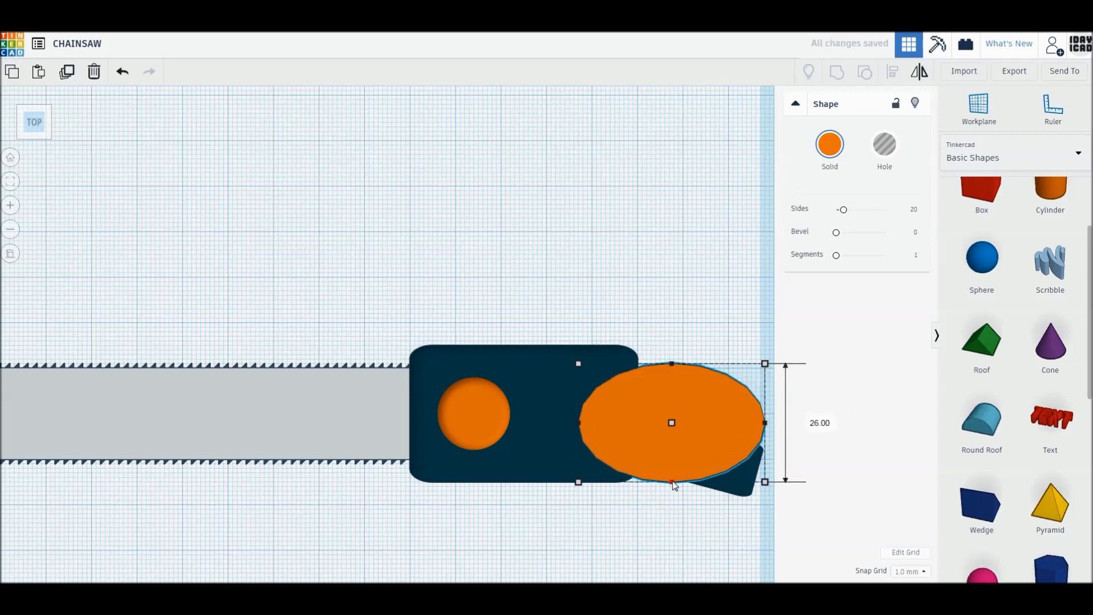
{"action": "left_click_drag", "start_coordinate": [580, 424], "coordinate": [541, 424]}
{"action": "left_click_drag", "start_coordinate": [845, 211], "coordinate": [922, 212]}
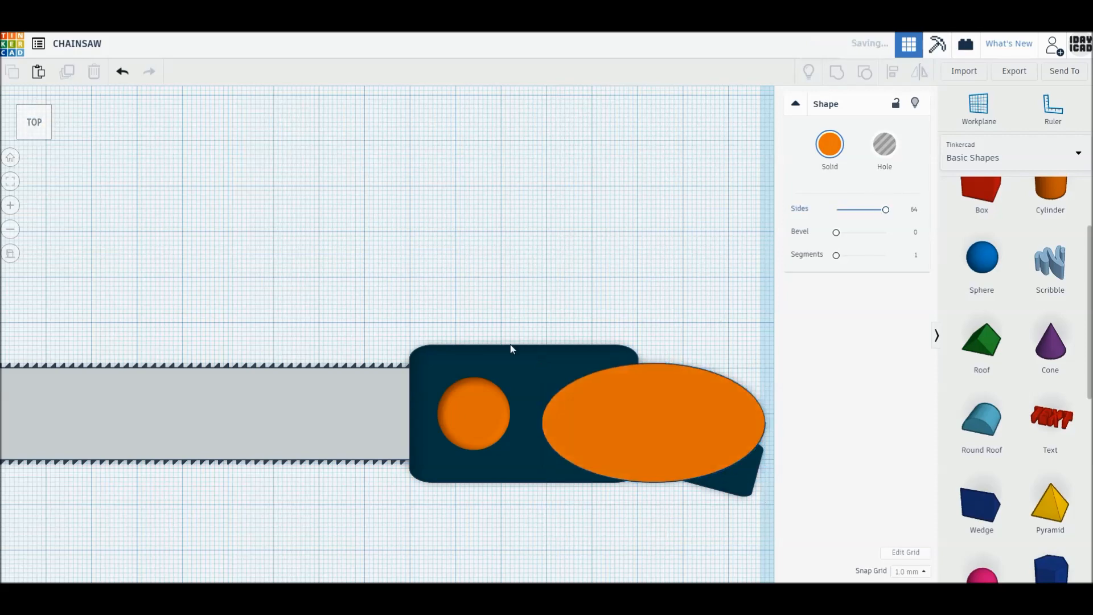
Step: Make a concentric 45 by 22 mm copy of the rear ellipse and set the original ellipse's length to 50 mm
{"action": "left_click_drag", "start_coordinate": [766, 483], "coordinate": [759, 476]}
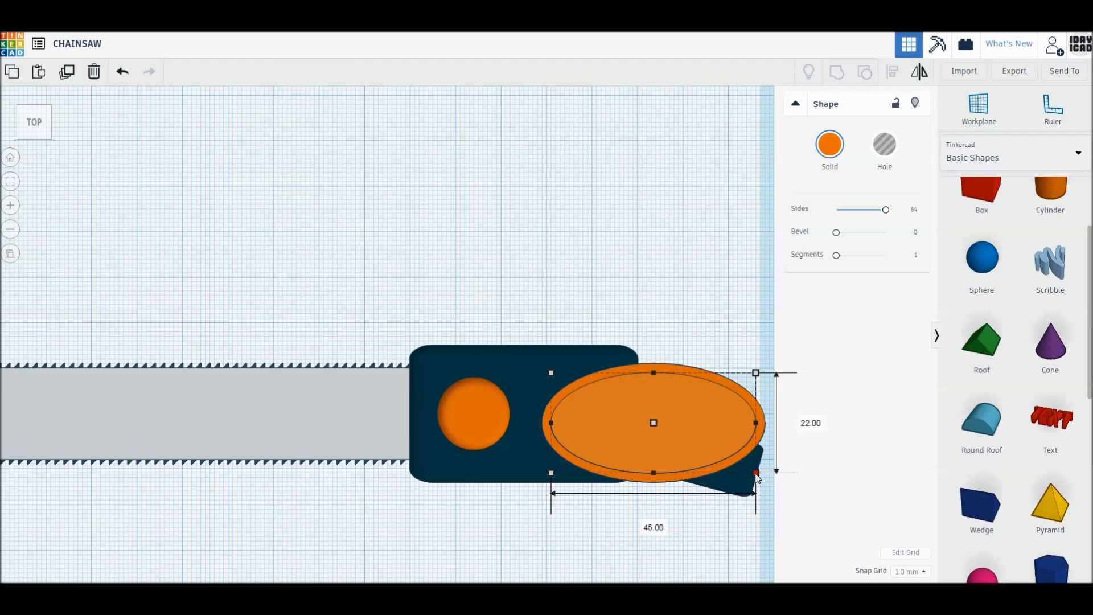
{"action": "left_click", "coordinate": [703, 473]}
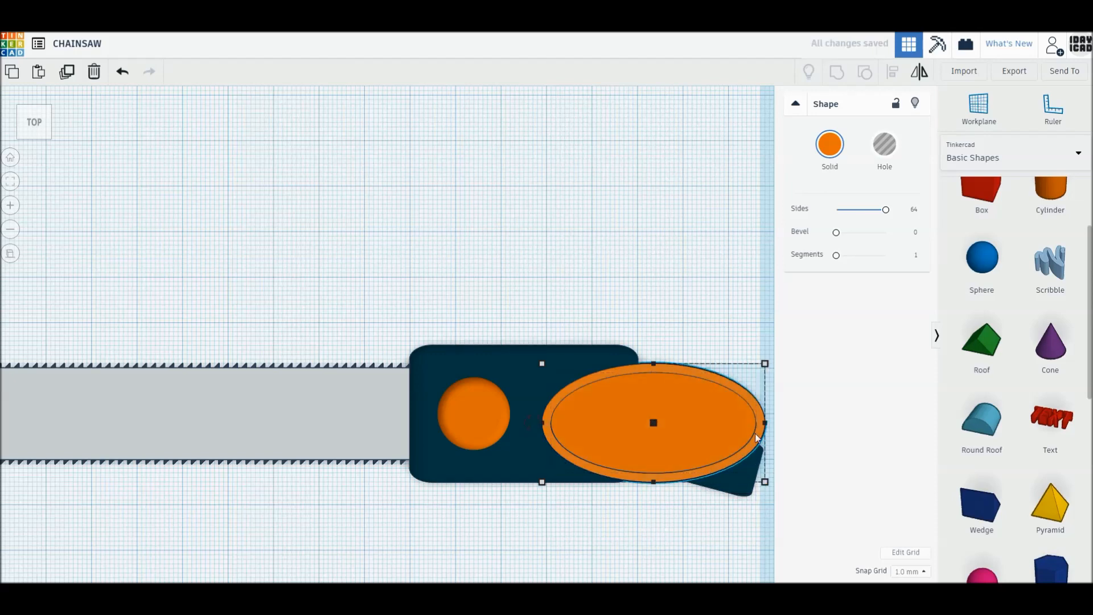
{"action": "left_click_drag", "start_coordinate": [771, 427], "coordinate": [776, 427], "text": "alt"}
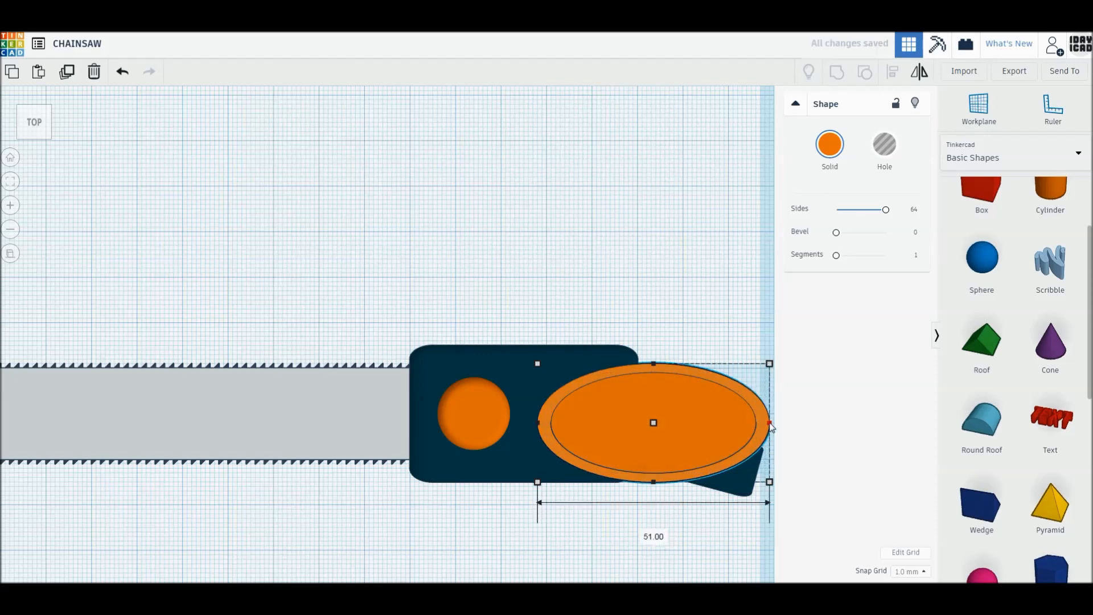
{"action": "left_click", "coordinate": [664, 538]}
{"action": "type", "text": "50"}
{"action": "key", "text": "Return"}
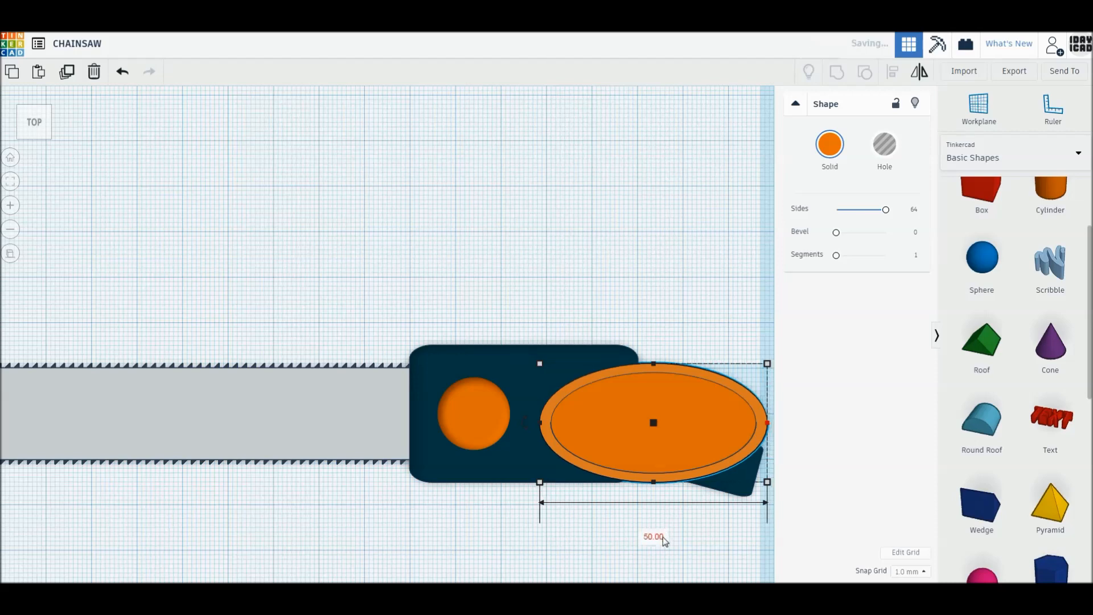
Step: Turn the inner ellipse into a hole 28 mm tall and group it with the outer ellipse to form a ring
{"action": "left_click", "coordinate": [719, 521]}
{"action": "left_click", "coordinate": [691, 446]}
{"action": "left_click", "coordinate": [884, 144]}
{"action": "right_click_drag", "start_coordinate": [706, 308], "coordinate": [648, 397]}
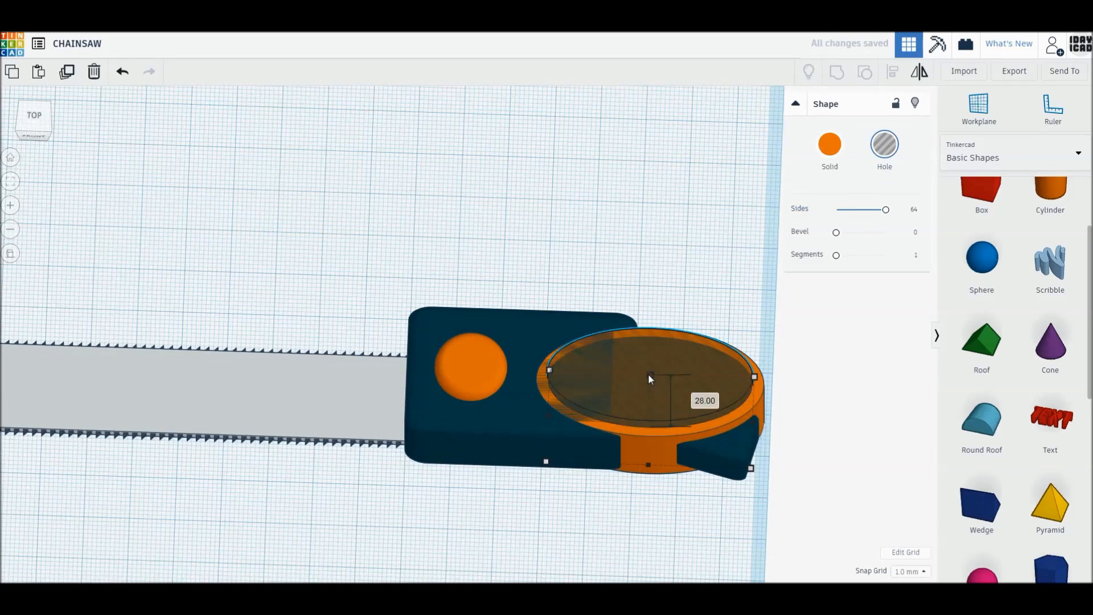
{"action": "left_click", "coordinate": [759, 394], "text": "shift"}
{"action": "left_click", "coordinate": [836, 70]}
Step: Flatten the elliptical ring about its mid-height to about 6 mm and colour it dark grey
{"action": "mouse_move", "coordinate": [651, 383]}
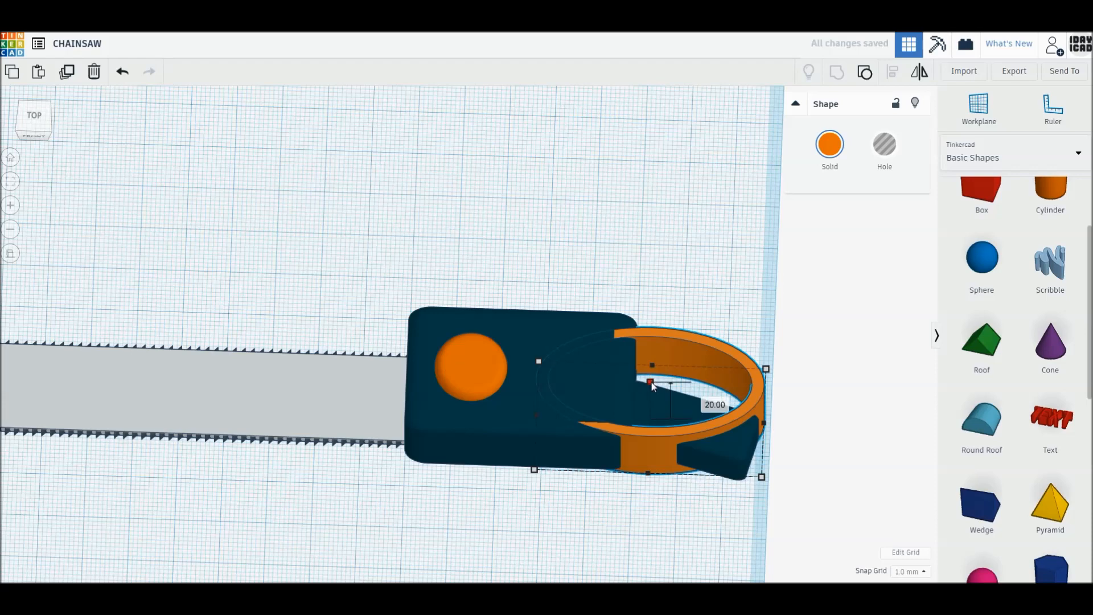
{"action": "left_click_drag", "start_coordinate": [651, 383], "coordinate": [651, 394]}
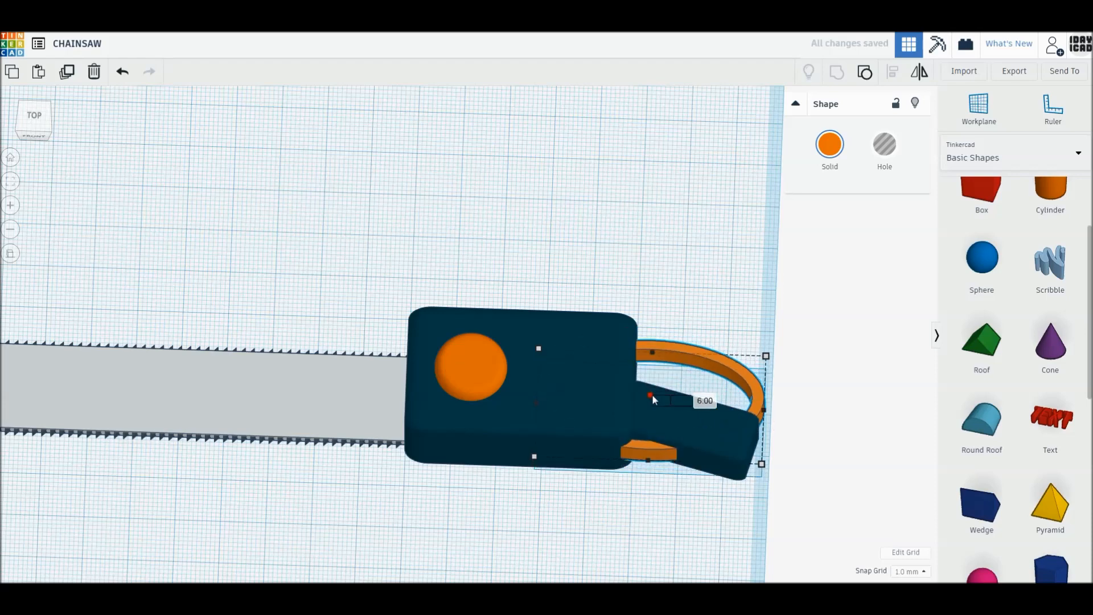
{"action": "left_click", "coordinate": [658, 300]}
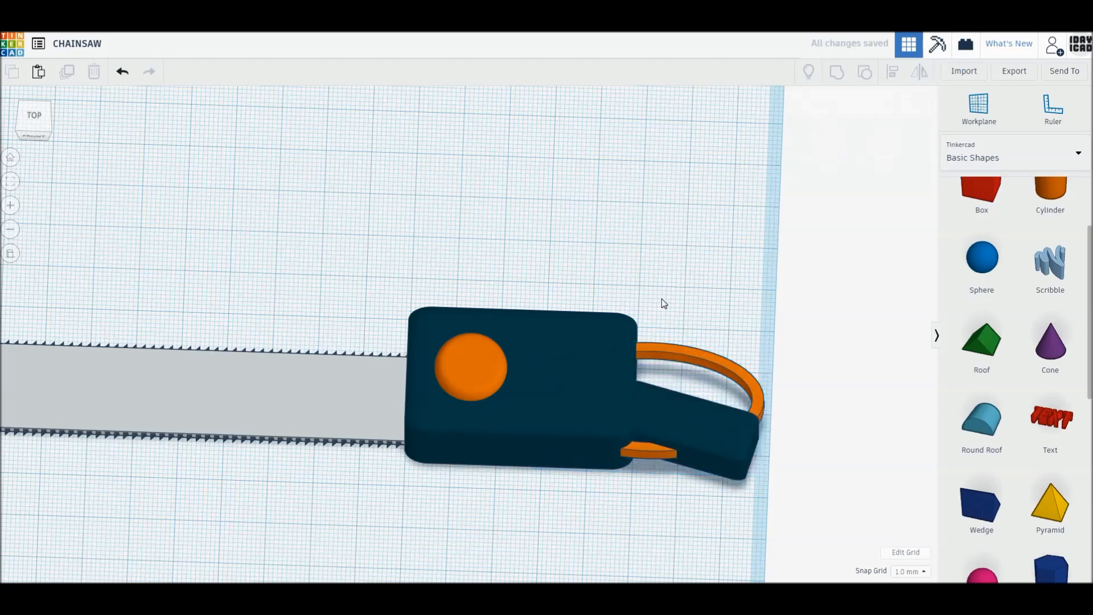
{"action": "left_click", "coordinate": [700, 355]}
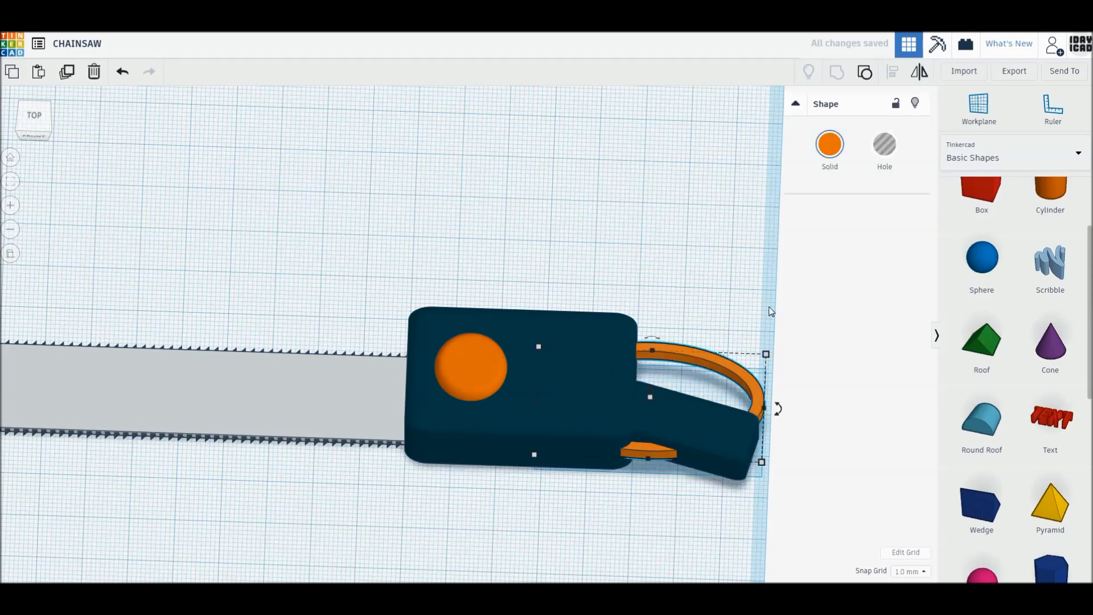
{"action": "left_click", "coordinate": [830, 144]}
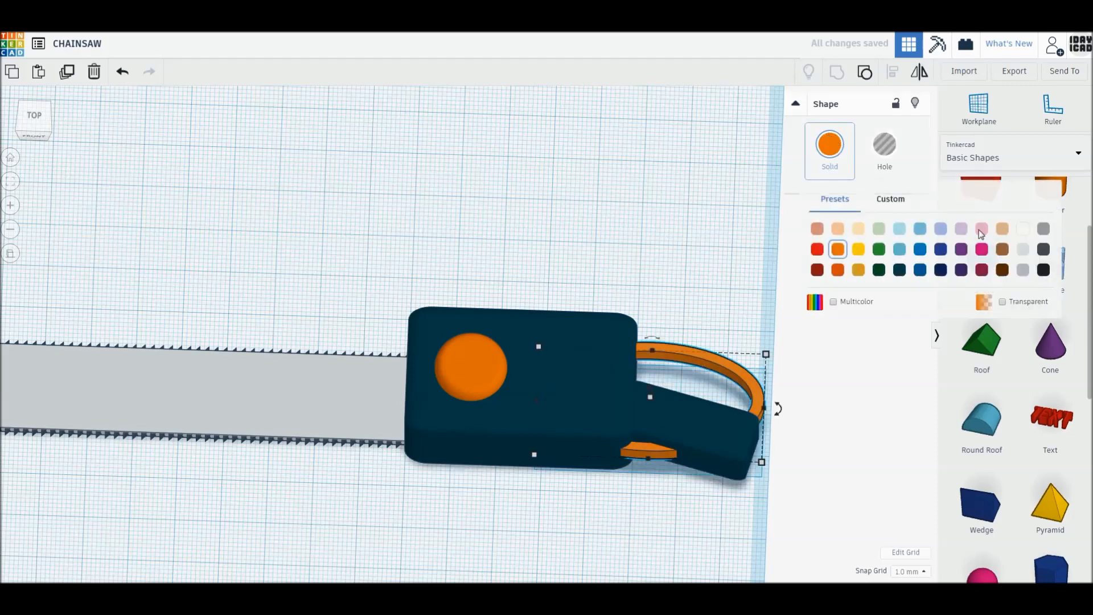
{"action": "left_click", "coordinate": [1039, 252]}
{"action": "left_click", "coordinate": [660, 242]}
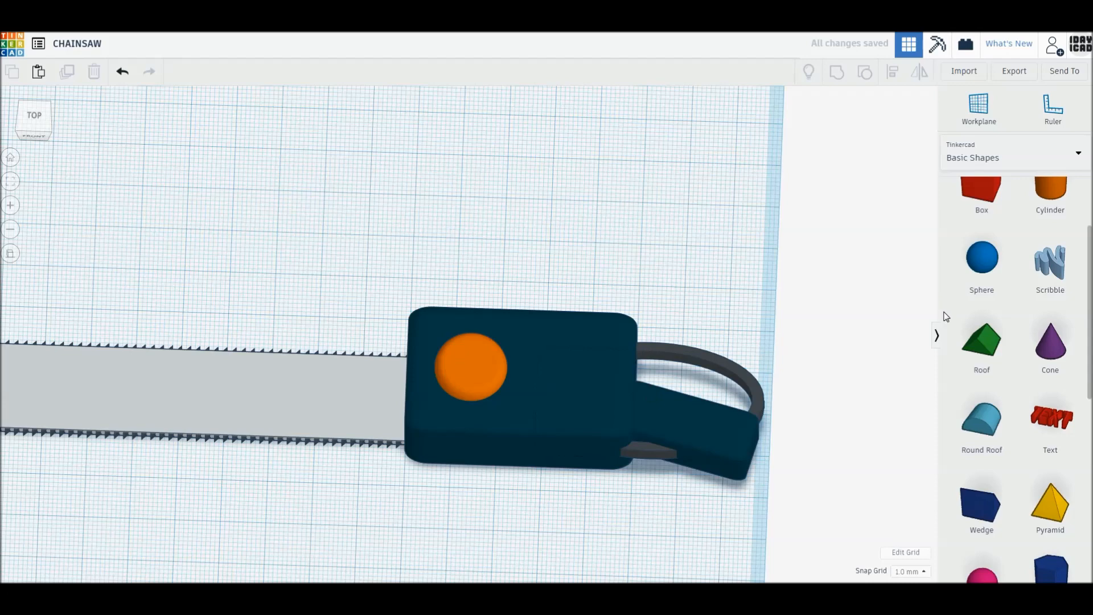
Step: Add a wedge behind the elliptical ring, rotate it -90° in the horizontal plane, and mirror it front to back
{"action": "left_click_drag", "start_coordinate": [982, 507], "coordinate": [670, 244]}
{"action": "left_click_drag", "start_coordinate": [716, 170], "coordinate": [685, 186]}
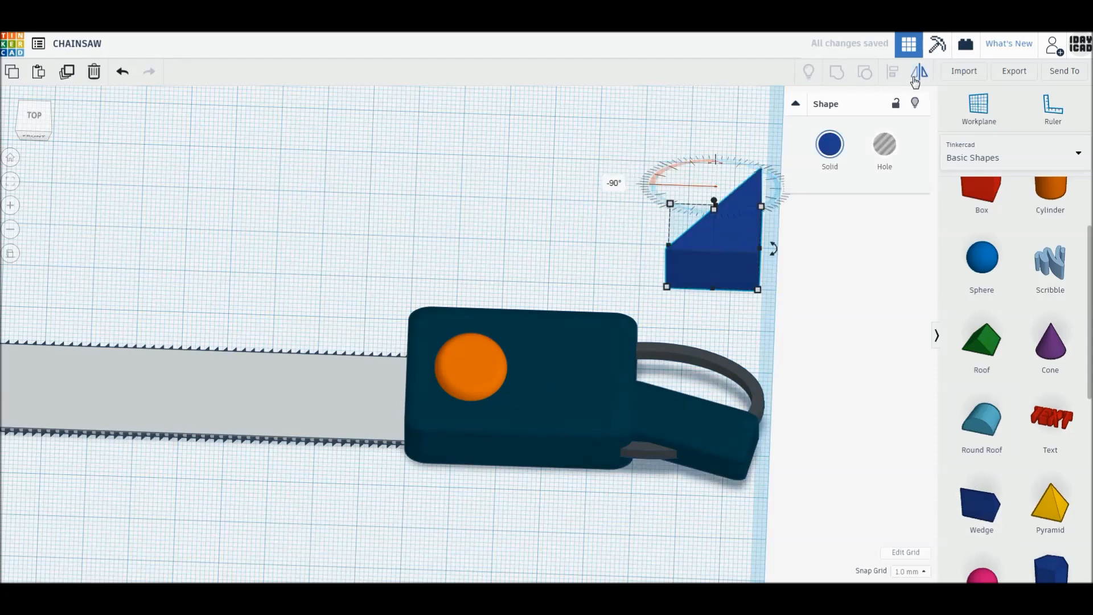
{"action": "left_click", "coordinate": [915, 79]}
{"action": "left_click", "coordinate": [653, 256]}
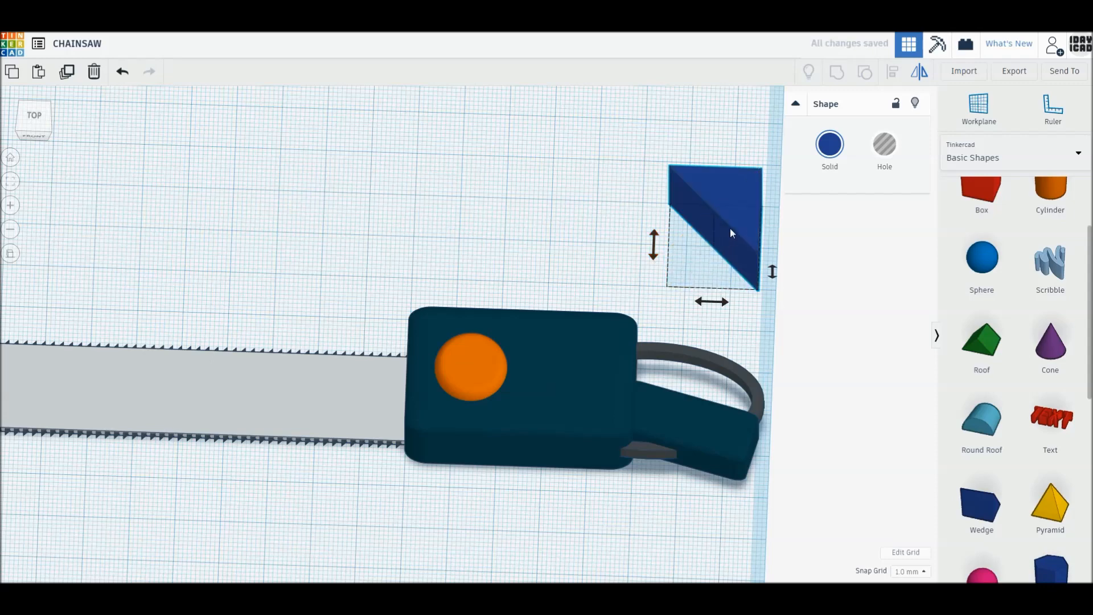
Step: Shrink the wedge to 7 by 4 mm with a height of 2 mm and colour it white
{"action": "left_click", "coordinate": [715, 206]}
{"action": "left_click_drag", "start_coordinate": [715, 210], "coordinate": [715, 227]}
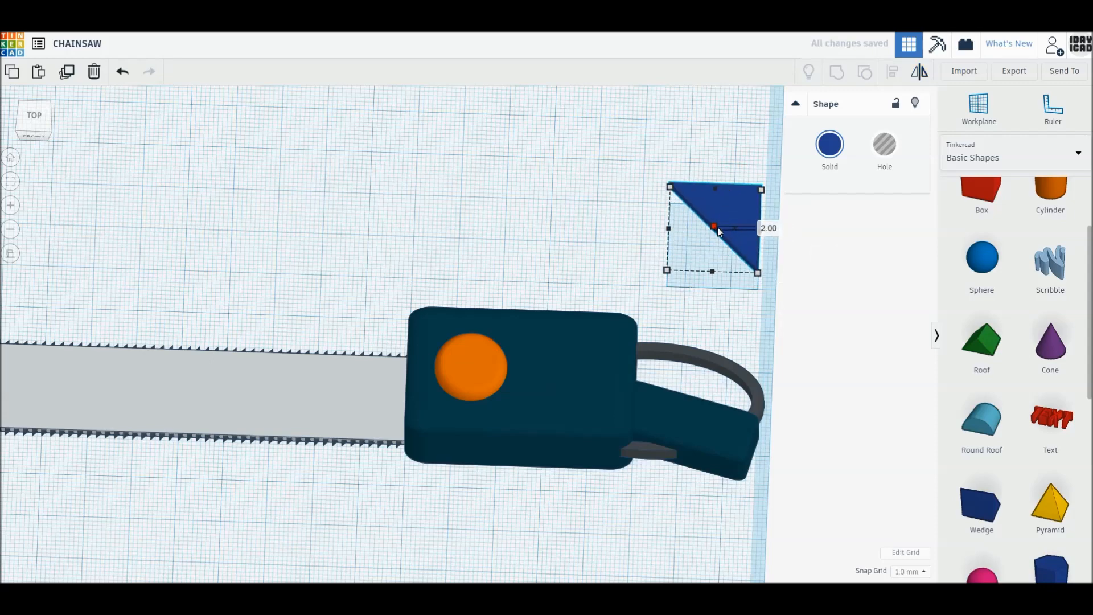
{"action": "left_click_drag", "start_coordinate": [757, 274], "coordinate": [701, 206]}
{"action": "left_click", "coordinate": [829, 144]}
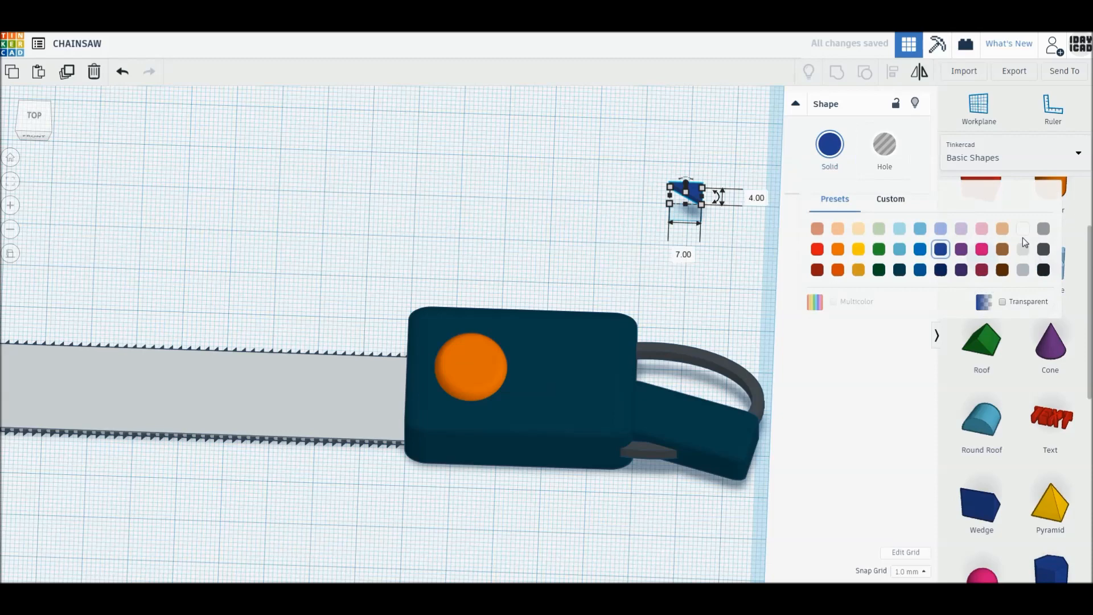
{"action": "left_click", "coordinate": [1019, 232]}
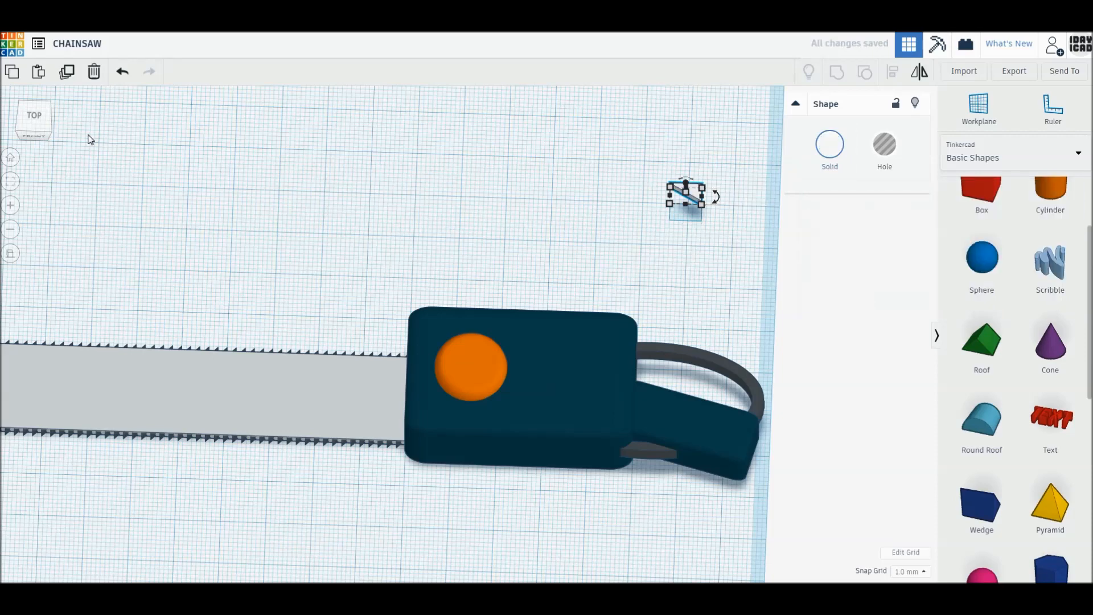
Step: Move the white wedge against the body's rear end, just inside the upper curve of the grey ring, as a trigger
{"action": "left_click", "coordinate": [34, 122]}
{"action": "left_click", "coordinate": [687, 208]}
{"action": "left_click_drag", "start_coordinate": [690, 200], "coordinate": [645, 377]}
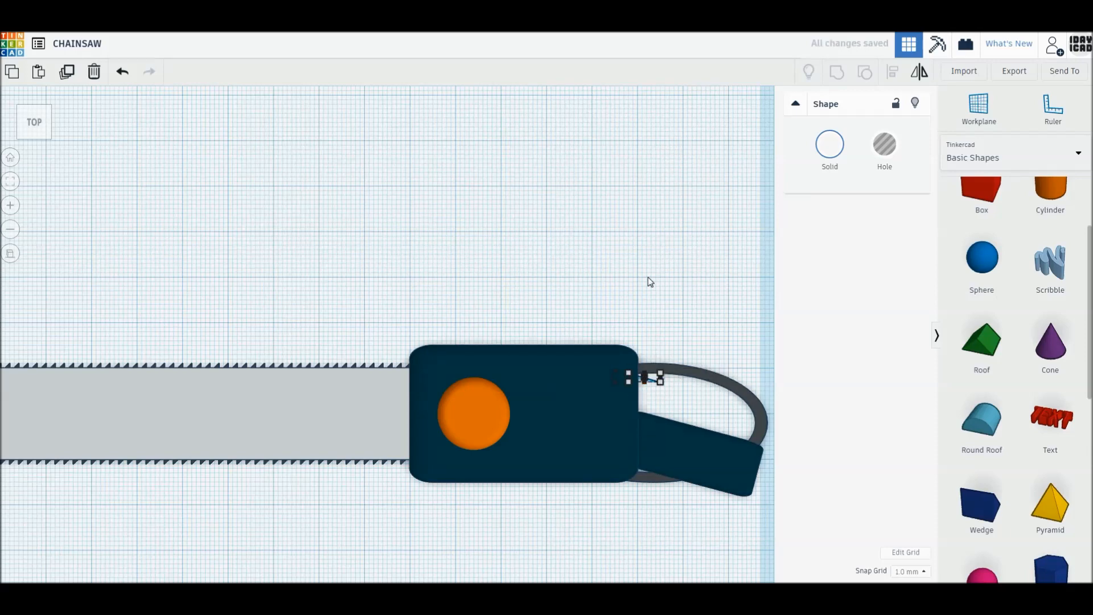
{"action": "left_click", "coordinate": [650, 281]}
Step: Align the engine body, round cap, rear handle, grey ring and trigger with one another at mid-height
{"action": "left_click_drag", "start_coordinate": [825, 546], "coordinate": [452, 330]}
{"action": "right_click_drag", "start_coordinate": [632, 506], "coordinate": [618, 290]}
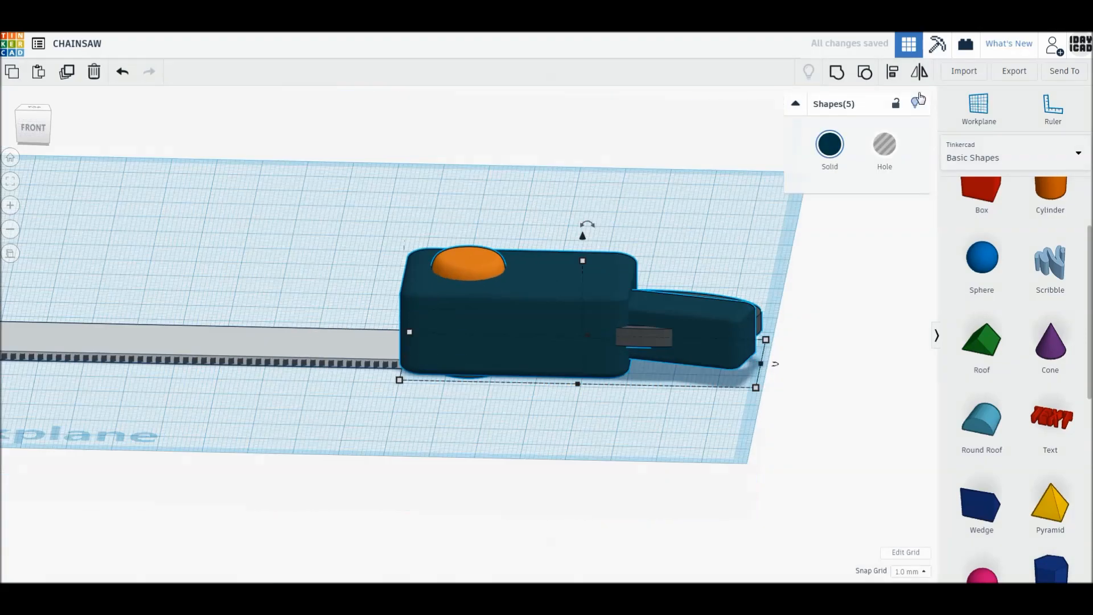
{"action": "left_click", "coordinate": [894, 72]}
{"action": "left_click", "coordinate": [805, 363]}
{"action": "left_click", "coordinate": [806, 363]}
{"action": "right_click_drag", "start_coordinate": [627, 352], "coordinate": [631, 388]}
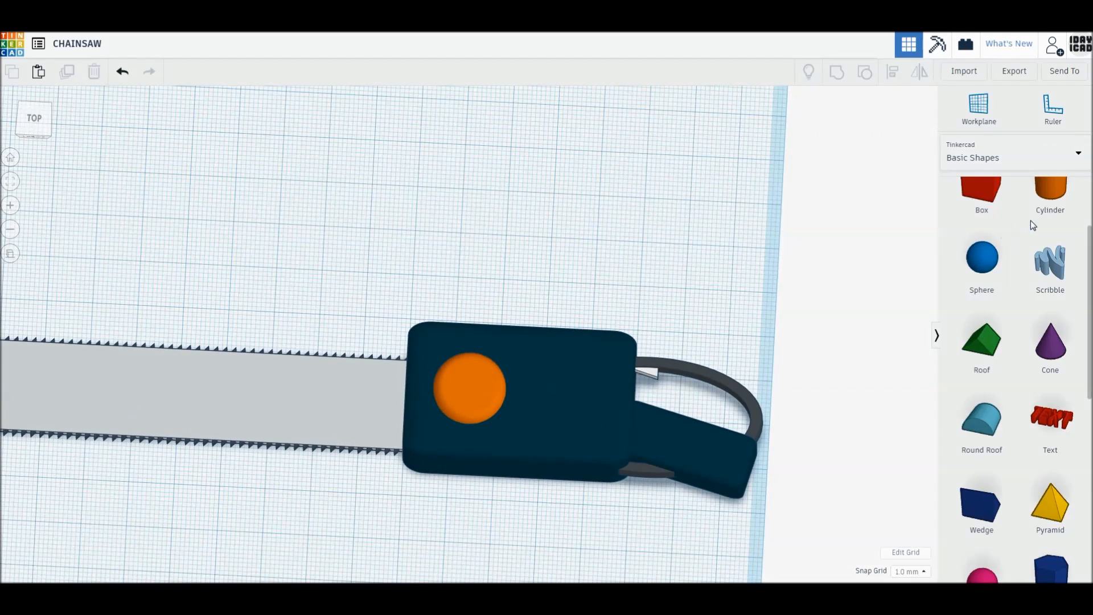
Step: Add a cylinder on the empty workplane above the engine body and set it to 64 sides
{"action": "left_click_drag", "start_coordinate": [1050, 193], "coordinate": [501, 151]}
{"action": "left_click", "coordinate": [34, 118]}
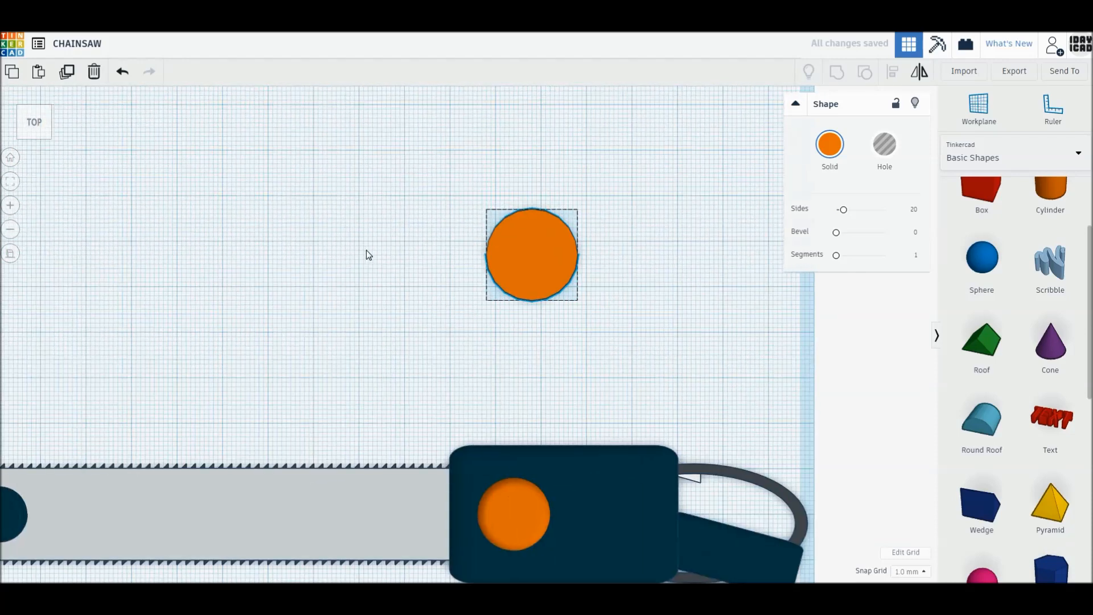
{"action": "left_click_drag", "start_coordinate": [534, 247], "coordinate": [500, 234]}
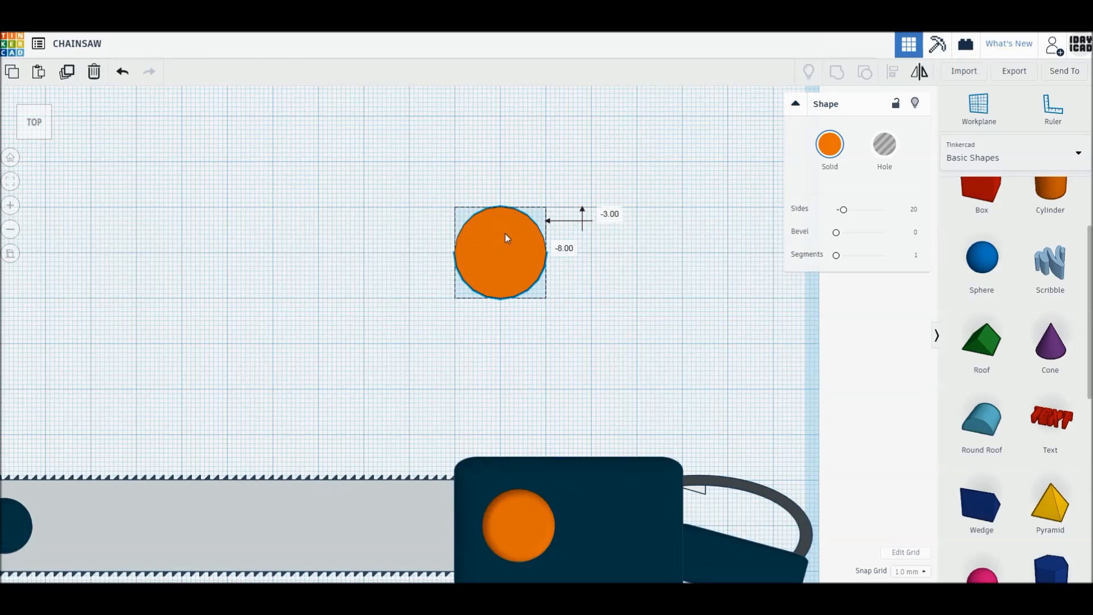
{"action": "left_click_drag", "start_coordinate": [843, 210], "coordinate": [884, 209]}
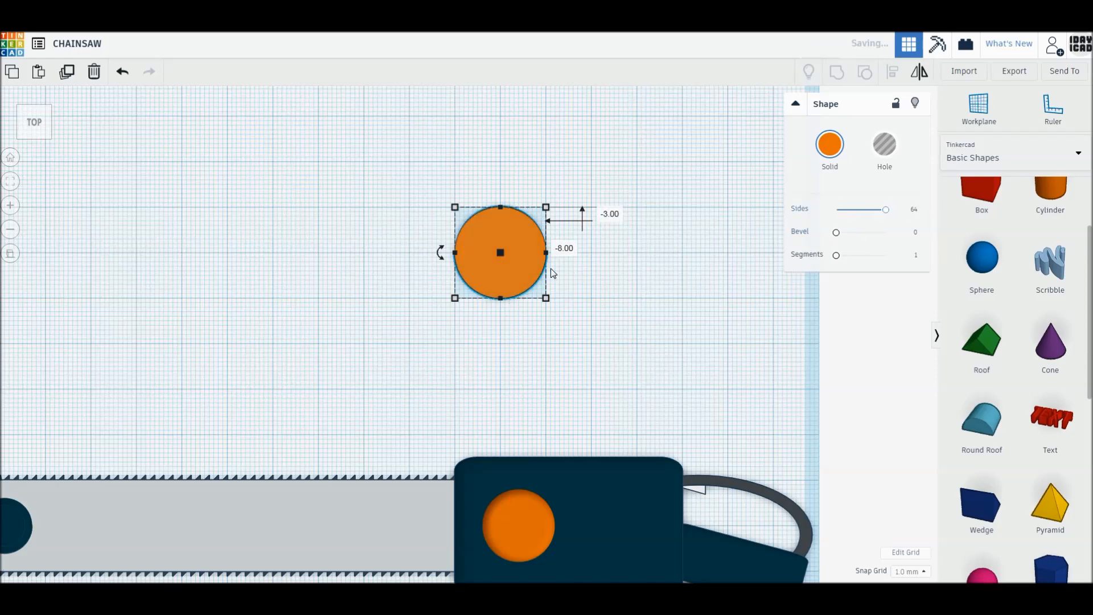
Step: Duplicate the cylinder, shrink the copy concentrically to 16 by 16 mm, and turn it into a hole 30 mm tall
{"action": "left_click", "coordinate": [67, 72]}
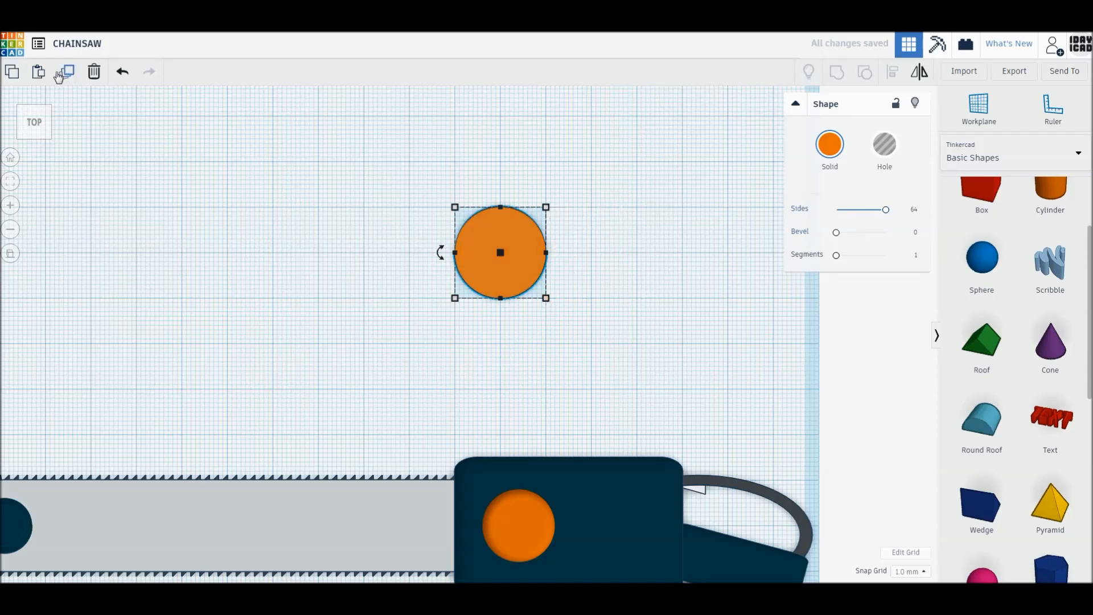
{"action": "left_click_drag", "start_coordinate": [545, 298], "coordinate": [538, 290]}
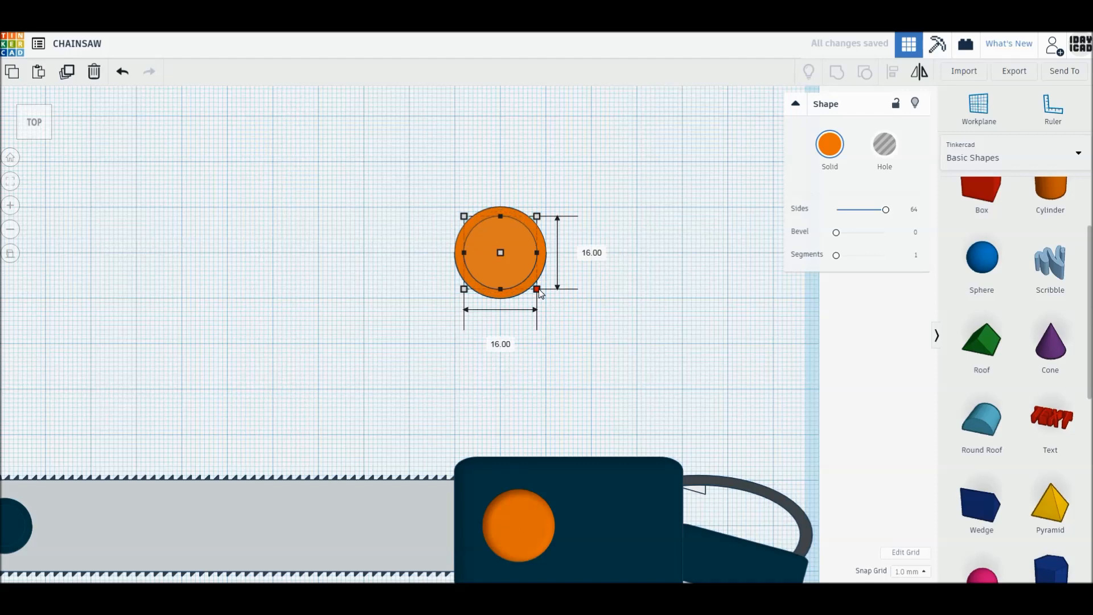
{"action": "left_click", "coordinate": [884, 144]}
{"action": "right_click_drag", "start_coordinate": [604, 284], "coordinate": [510, 234]}
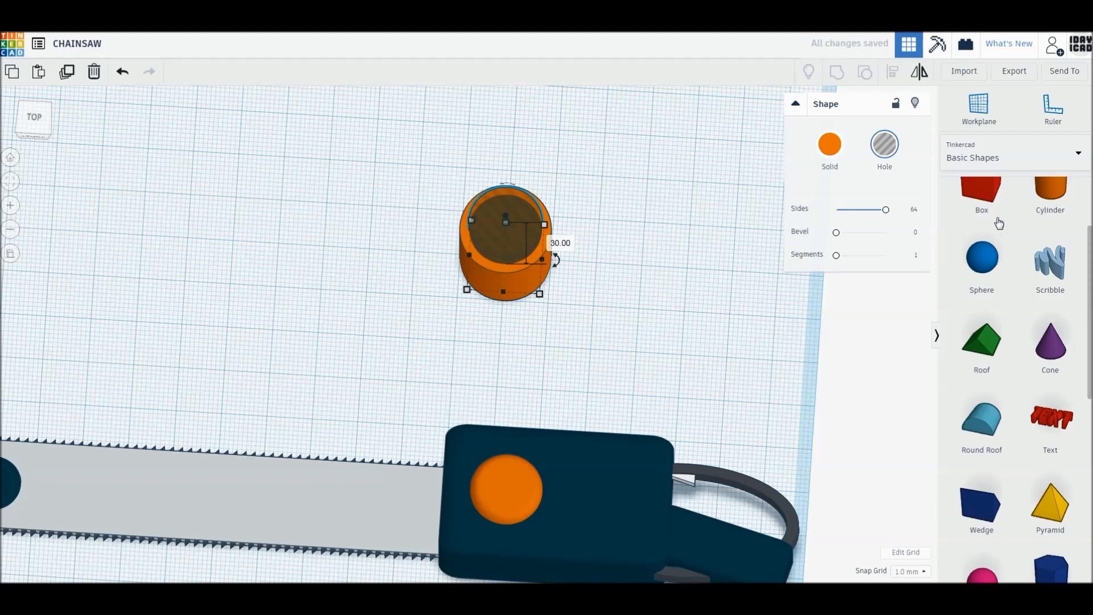
Step: Add a box overlapping the hollowed cylinder and turn it into a hole 32 mm tall
{"action": "left_click_drag", "start_coordinate": [995, 202], "coordinate": [573, 228]}
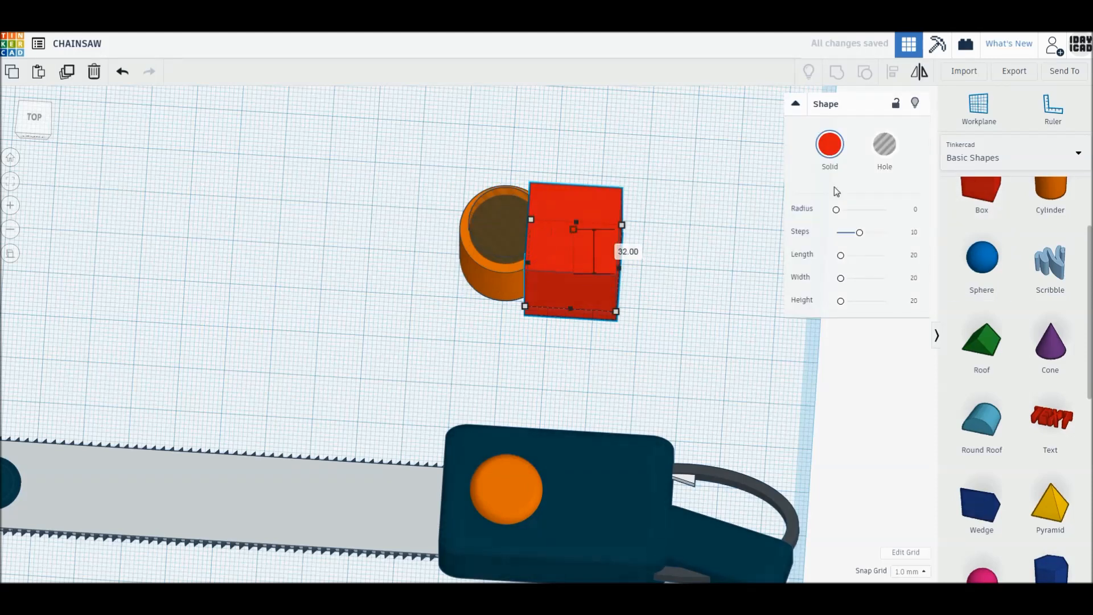
{"action": "left_click", "coordinate": [901, 143]}
{"action": "left_click", "coordinate": [32, 118]}
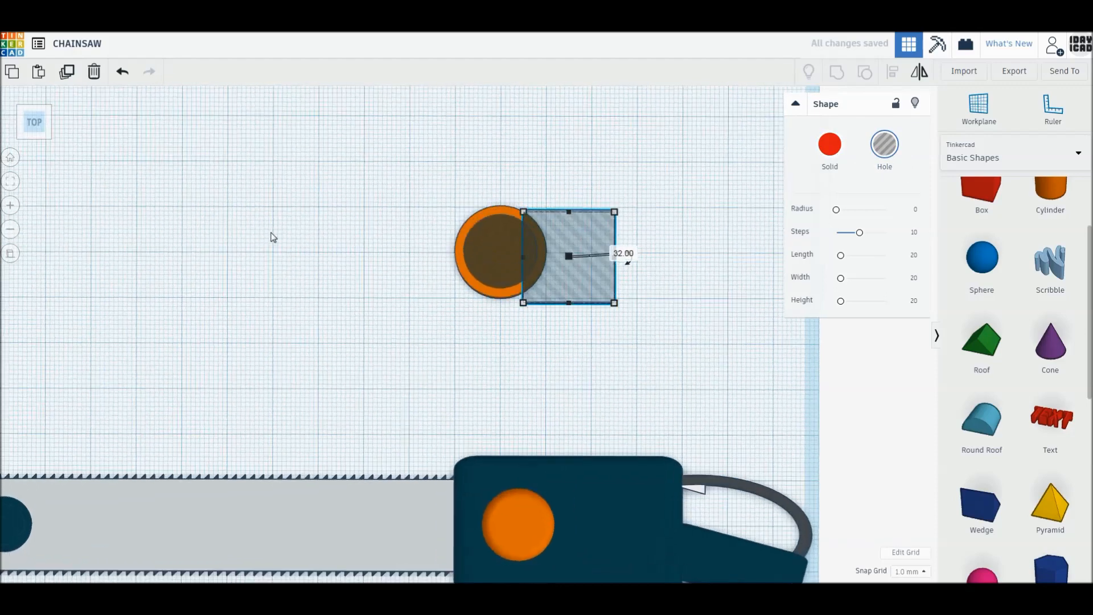
{"action": "left_click", "coordinate": [275, 237]}
Step: Cover the cylinder's right and lower halves with box holes and group everything into a quarter ring
{"action": "left_click_drag", "start_coordinate": [574, 225], "coordinate": [552, 213]}
{"action": "left_click_drag", "start_coordinate": [562, 268], "coordinate": [511, 317]}
{"action": "left_click_drag", "start_coordinate": [367, 165], "coordinate": [569, 307]}
{"action": "left_click", "coordinate": [836, 72]}
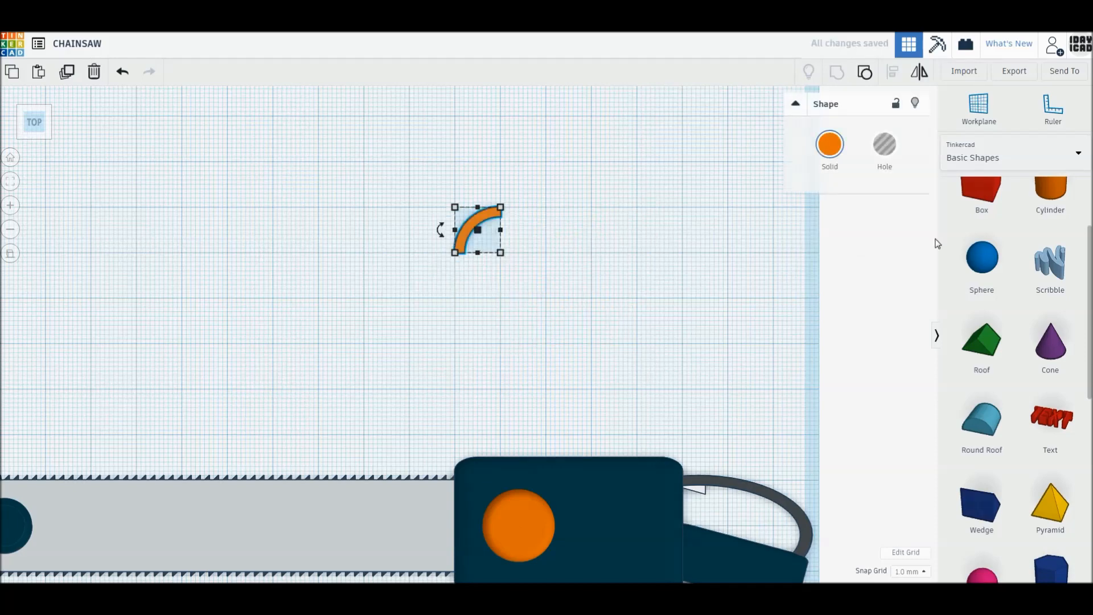
Step: Add a box at the upper end of the quarter ring and resize it to a 24 by 2 mm bar
{"action": "left_click", "coordinate": [988, 198]}
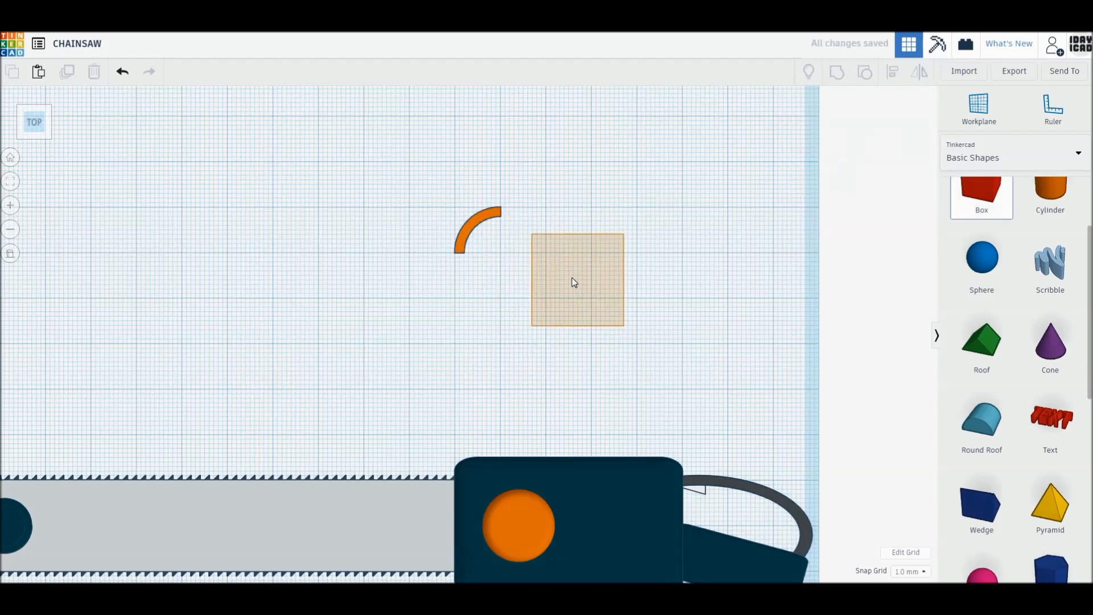
{"action": "left_click", "coordinate": [544, 253]}
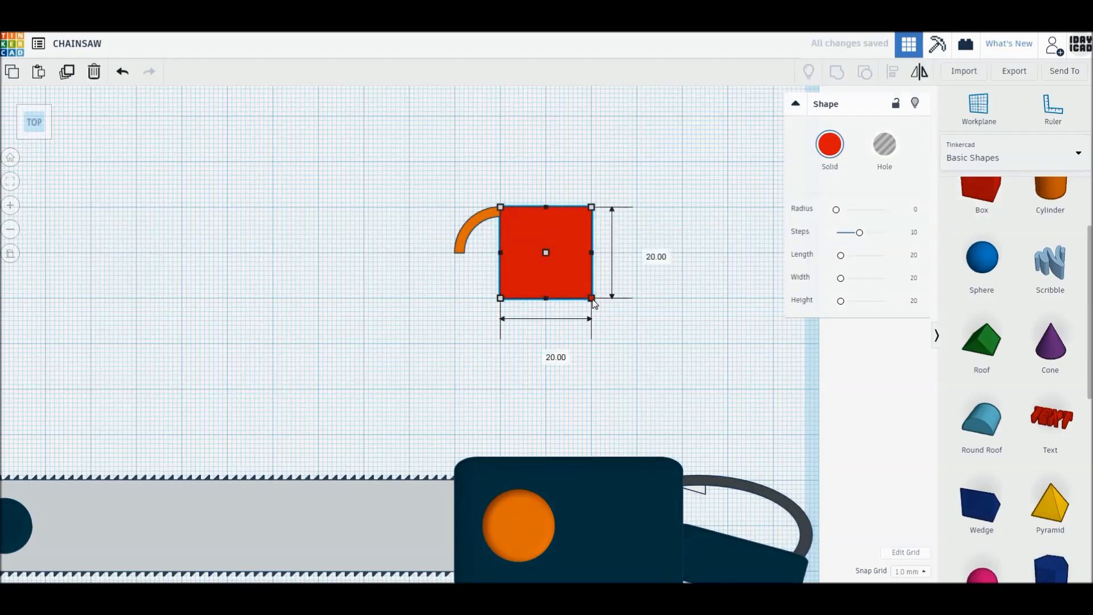
{"action": "left_click_drag", "start_coordinate": [593, 298], "coordinate": [610, 222]}
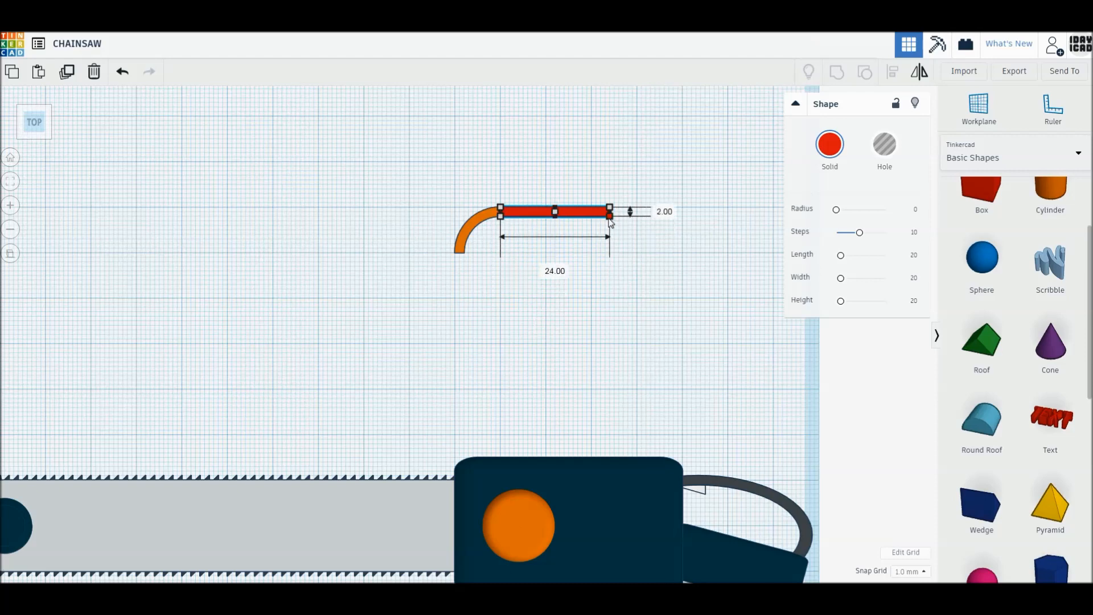
Step: Copy the quarter ring 34 mm along to the bar's other end and mirror the copy left to right
{"action": "left_click_drag", "start_coordinate": [468, 239], "coordinate": [632, 239], "text": "alt"}
{"action": "left_click_drag", "start_coordinate": [621, 235], "coordinate": [620, 234]}
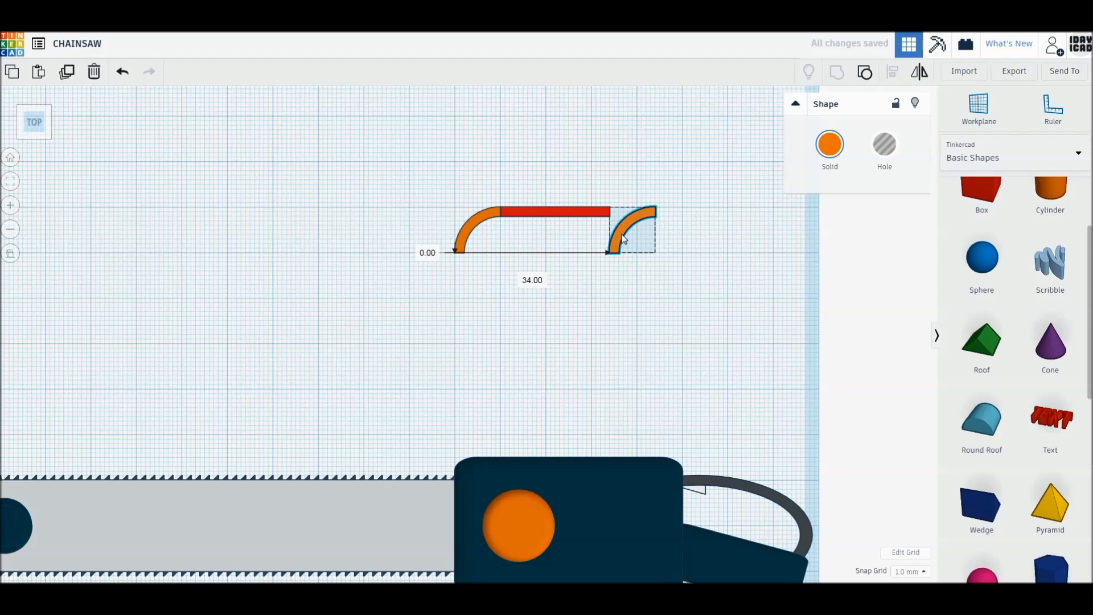
{"action": "left_click", "coordinate": [920, 72]}
{"action": "left_click", "coordinate": [632, 267]}
{"action": "left_click", "coordinate": [425, 198]}
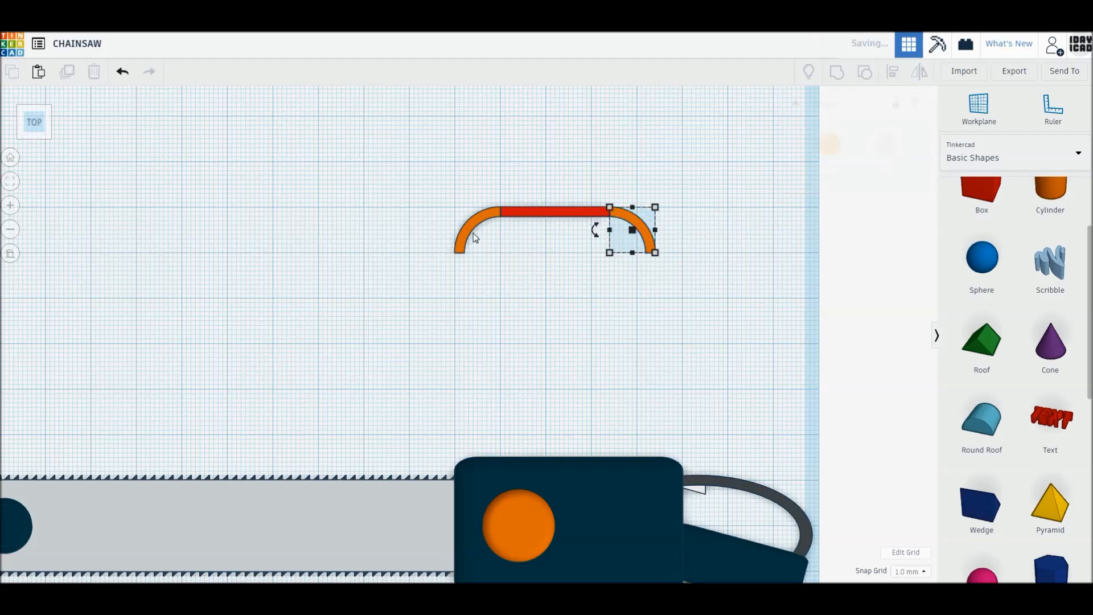
Step: Duplicate the bar with its two quarter rings and move the copy straight down towards the engine body
{"action": "left_click_drag", "start_coordinate": [400, 187], "coordinate": [661, 263]}
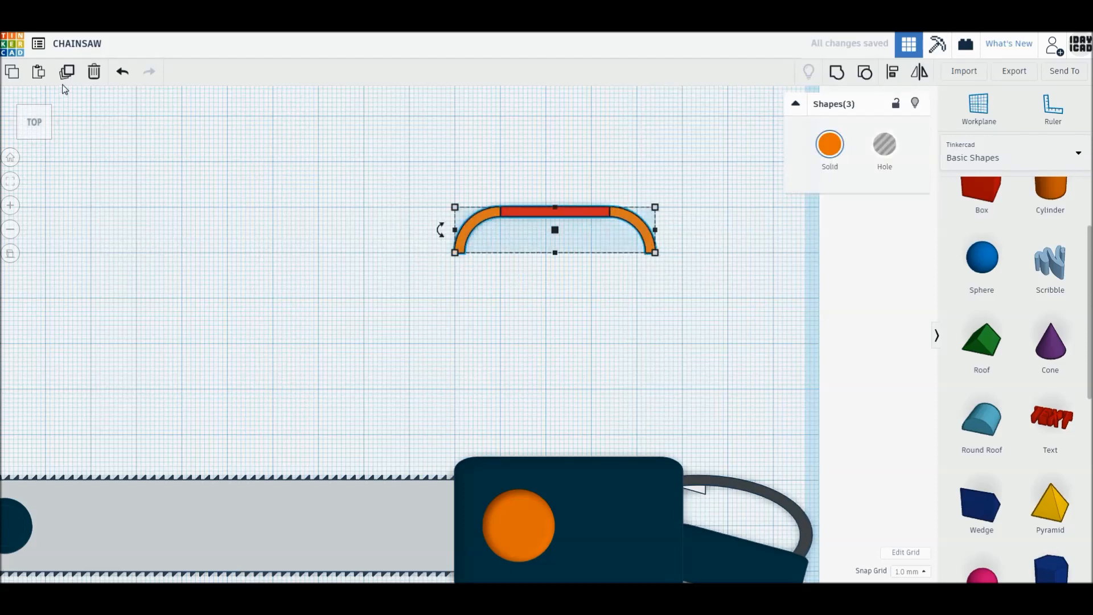
{"action": "key", "text": "ctrl+d"}
{"action": "left_click_drag", "start_coordinate": [630, 230], "coordinate": [628, 400]}
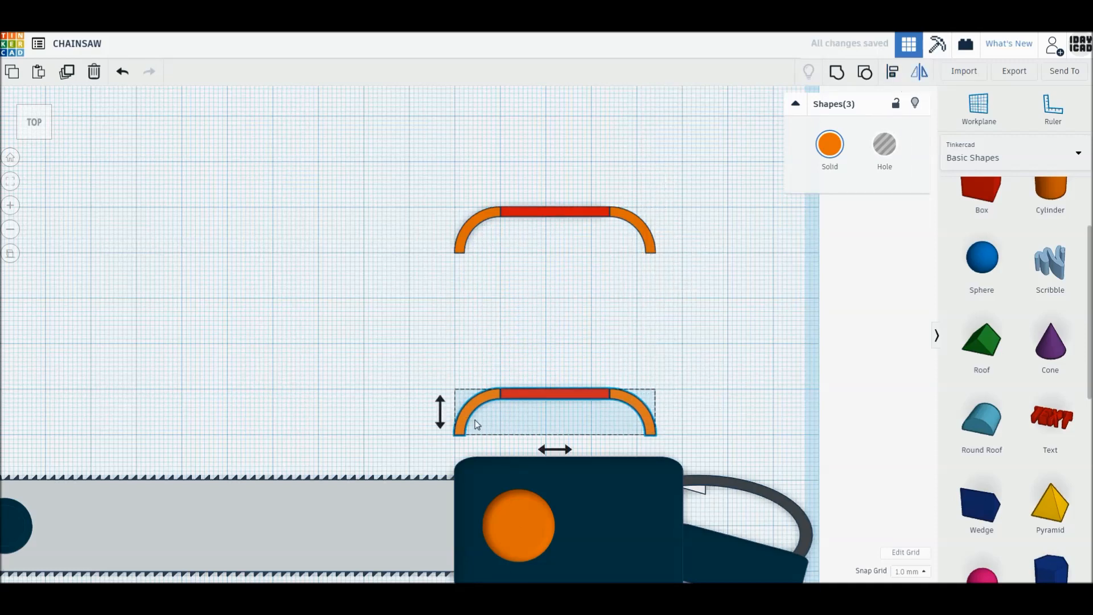
Step: Flip the lower copy vertically and close both sides of the frame with upright bars, the second copied 42 mm across
{"action": "left_click", "coordinate": [440, 411]}
{"action": "left_click", "coordinate": [566, 335]}
{"action": "left_click_drag", "start_coordinate": [982, 193], "coordinate": [501, 299]}
{"action": "left_click_drag", "start_coordinate": [546, 345], "coordinate": [649, 354]}
{"action": "left_click", "coordinate": [473, 356]}
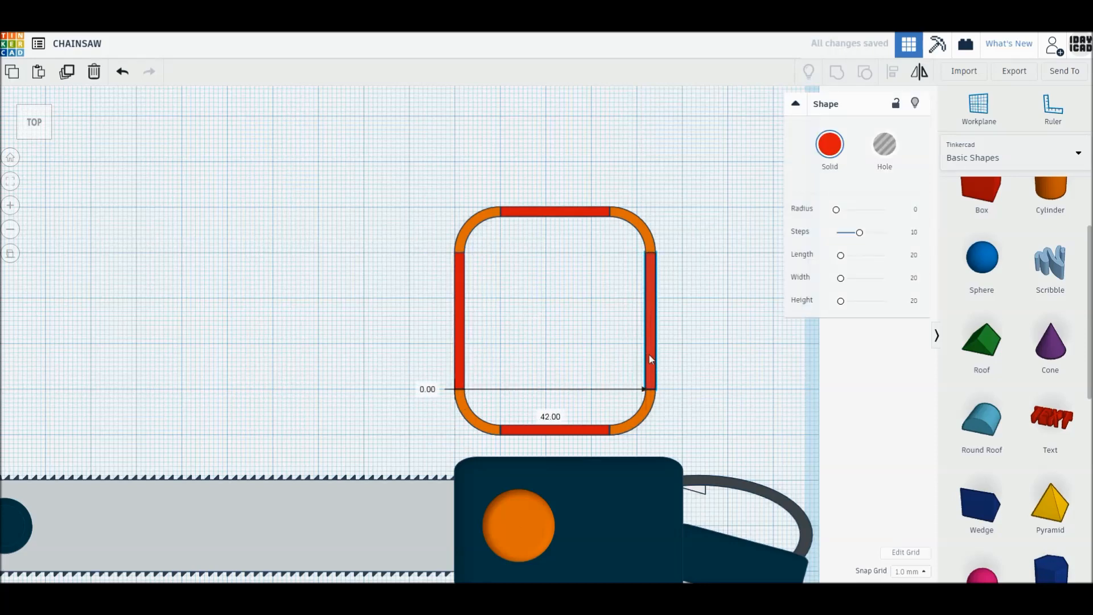
Step: Add a 2 by 2 mm cylinder and place copies of it on all eight joints between the bars and quarter rings
{"action": "left_click_drag", "start_coordinate": [1052, 196], "coordinate": [537, 265]}
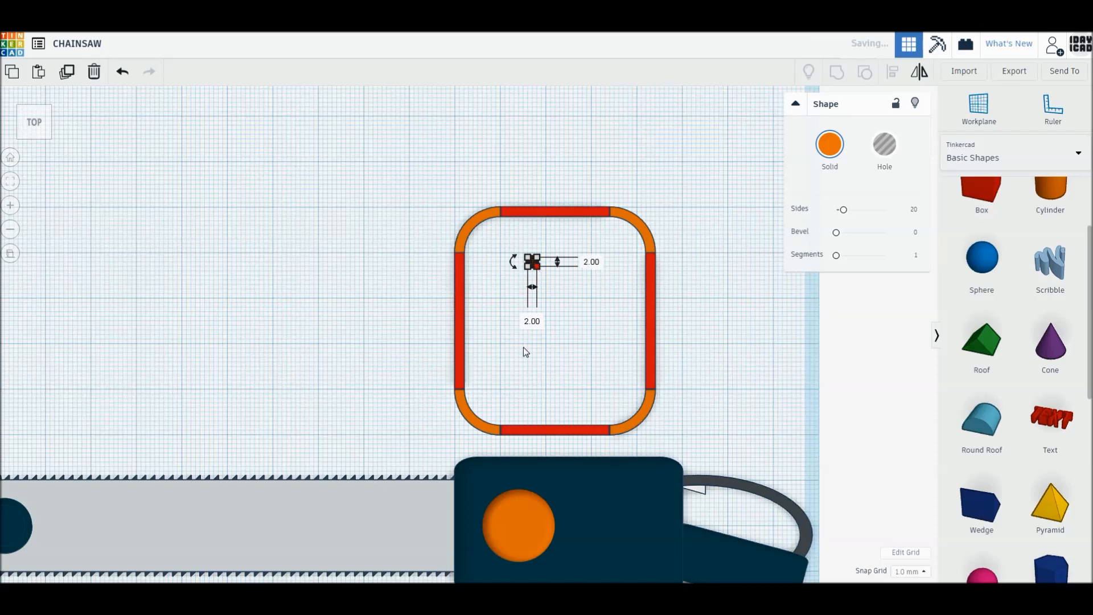
{"action": "scroll", "coordinate": [523, 349], "scroll_direction": "up", "scroll_amount": 1}
{"action": "scroll", "coordinate": [524, 349], "scroll_direction": "up", "scroll_amount": 3}
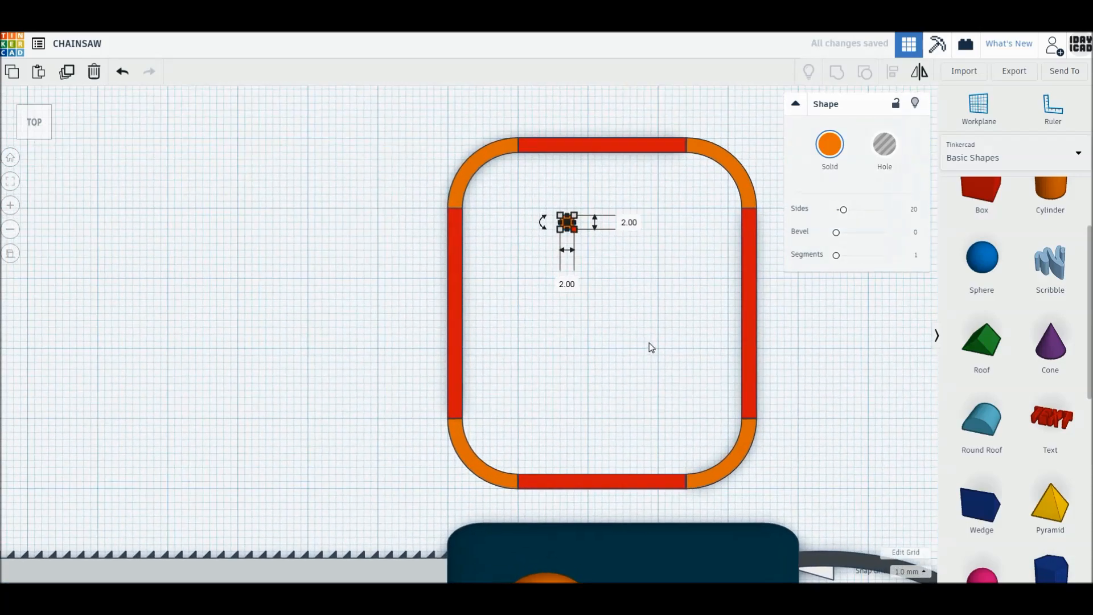
{"action": "left_click", "coordinate": [573, 301]}
{"action": "left_click_drag", "start_coordinate": [545, 239], "coordinate": [434, 433]}
{"action": "left_click_drag", "start_coordinate": [549, 238], "coordinate": [737, 222]}
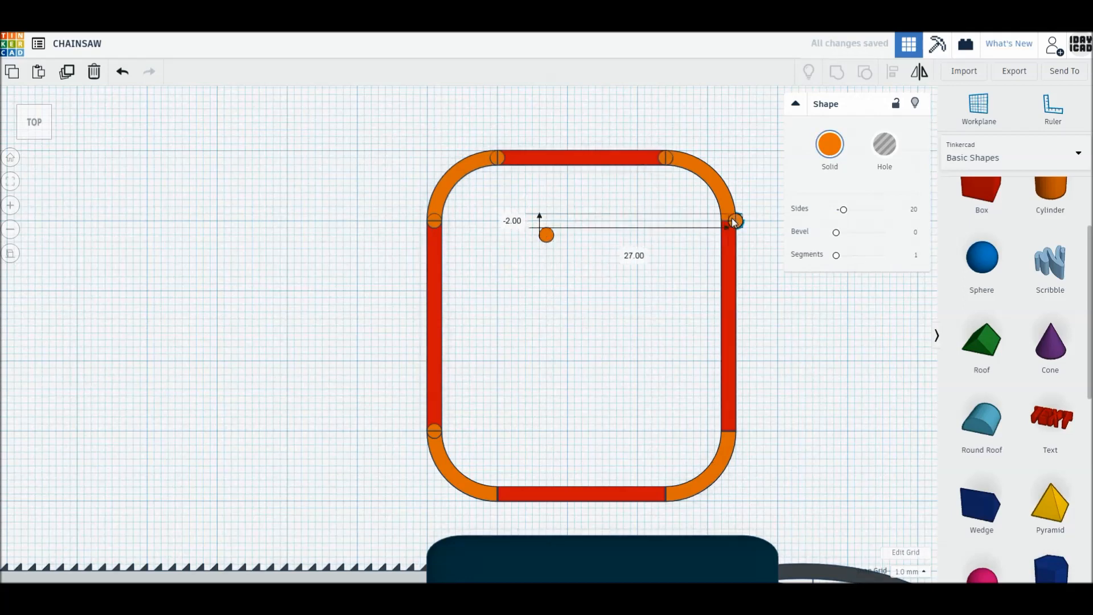
{"action": "left_click", "coordinate": [497, 494]}
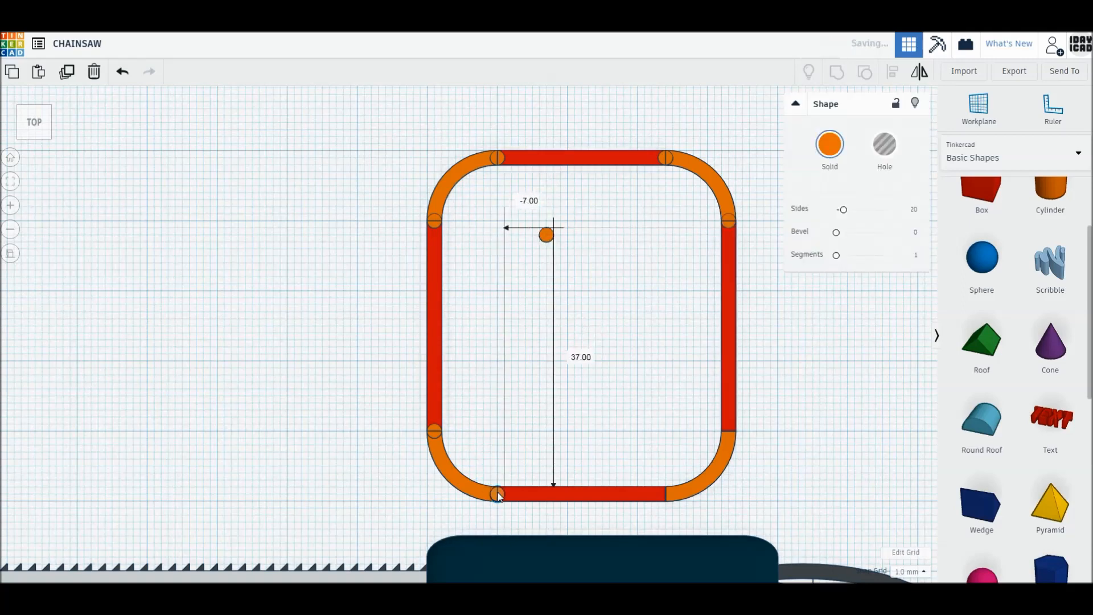
{"action": "left_click_drag", "start_coordinate": [548, 228], "coordinate": [721, 431]}
{"action": "left_click", "coordinate": [422, 291]}
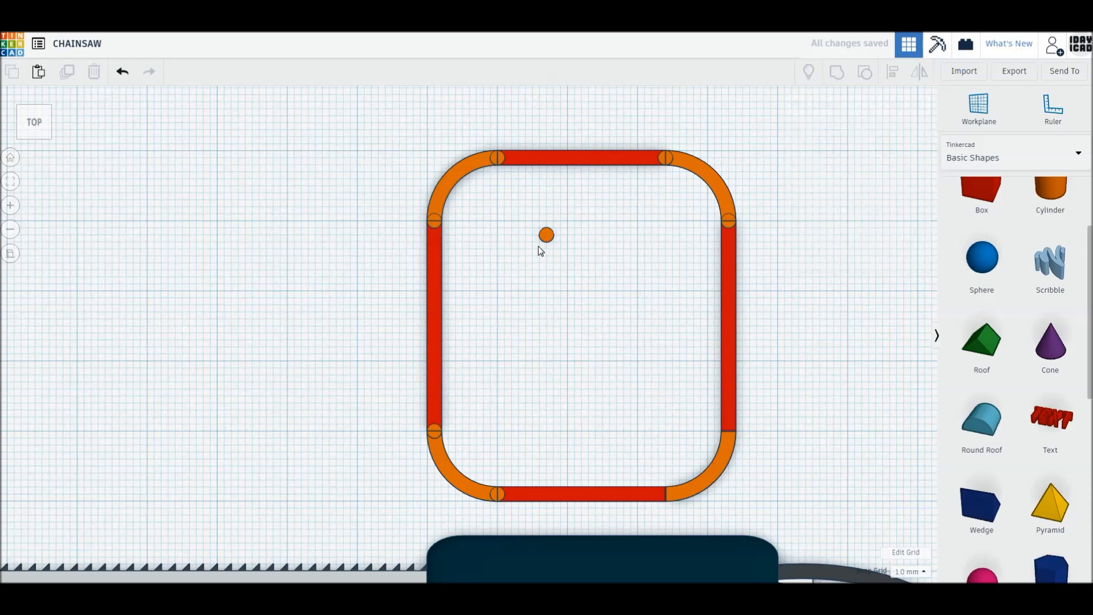
{"action": "left_click_drag", "start_coordinate": [552, 242], "coordinate": [665, 493], "text": "alt"}
Step: Group all the frame's bars, quarter rings and cylinders into one shape and set its height to 3 mm
{"action": "left_click_drag", "start_coordinate": [349, 140], "coordinate": [790, 517]}
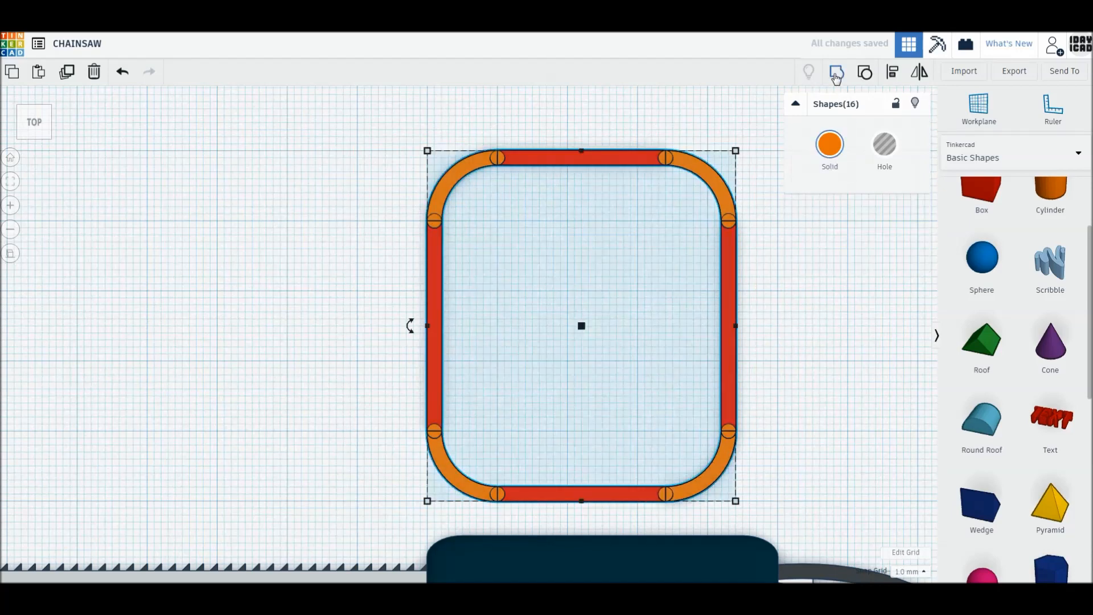
{"action": "key", "text": "ctrl+g"}
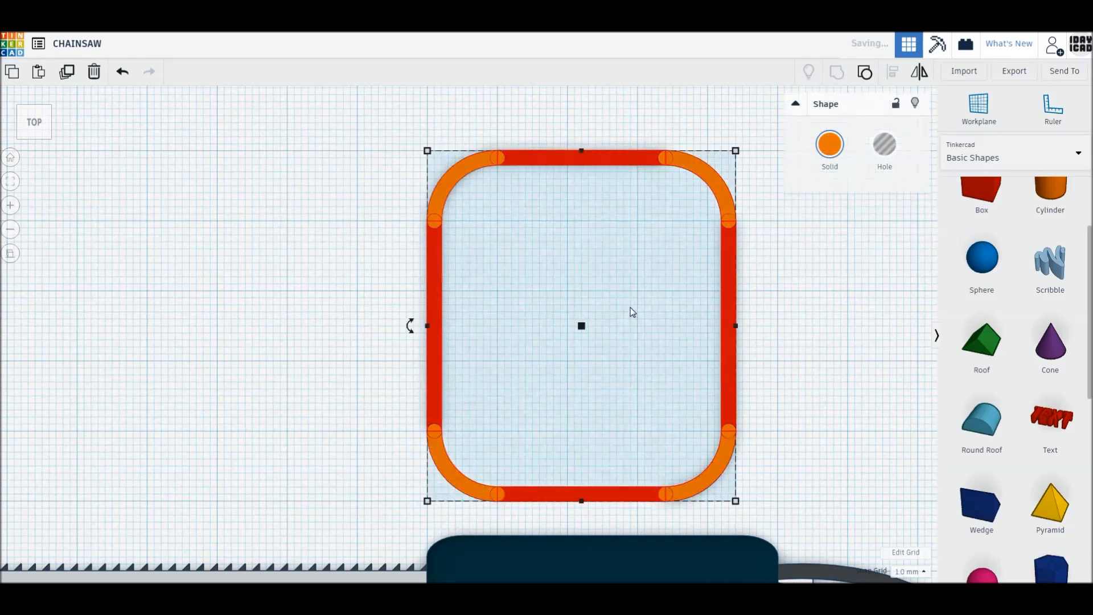
{"action": "right_click_drag", "start_coordinate": [632, 313], "coordinate": [581, 284]}
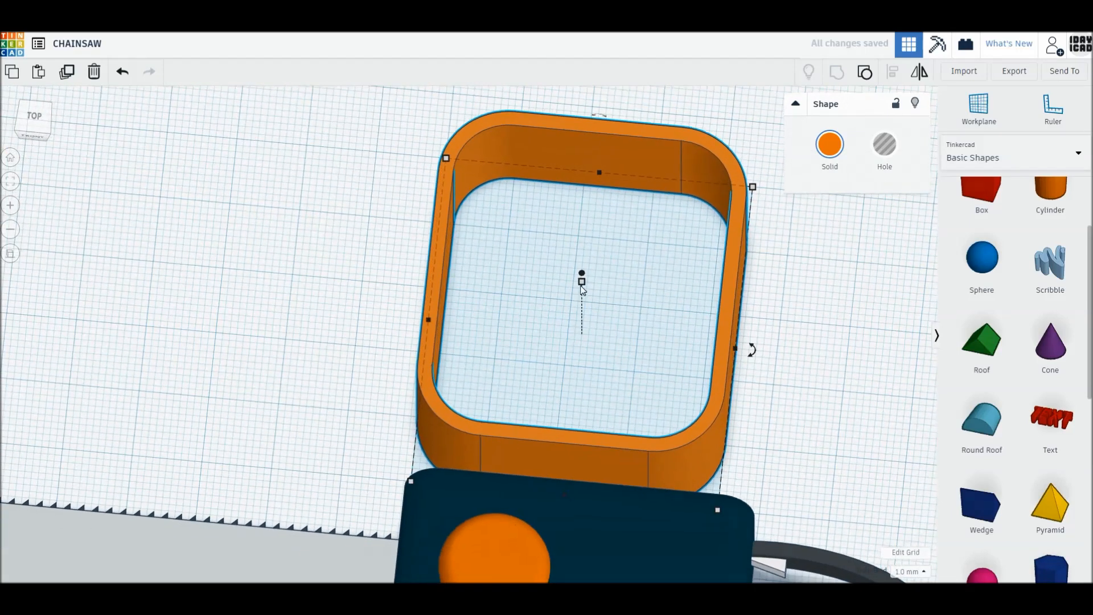
{"action": "left_click_drag", "start_coordinate": [584, 305], "coordinate": [586, 308]}
{"action": "left_click", "coordinate": [643, 308]}
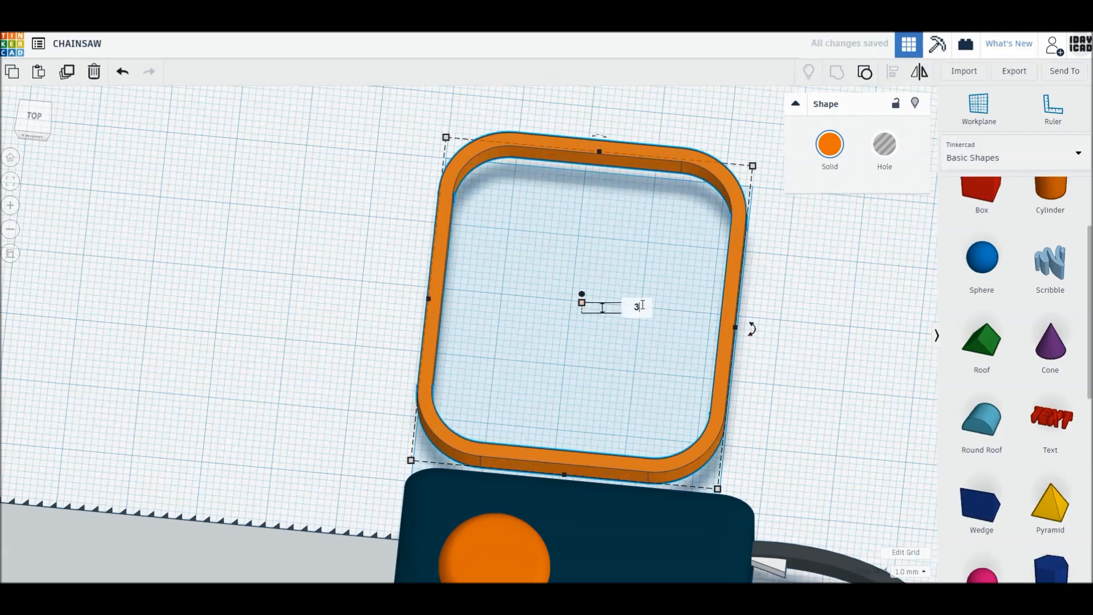
{"action": "key", "text": "Return"}
Step: Rotate the frame 90° so it stands upright on edge and colour it light grey
{"action": "left_click_drag", "start_coordinate": [599, 137], "coordinate": [568, 145]}
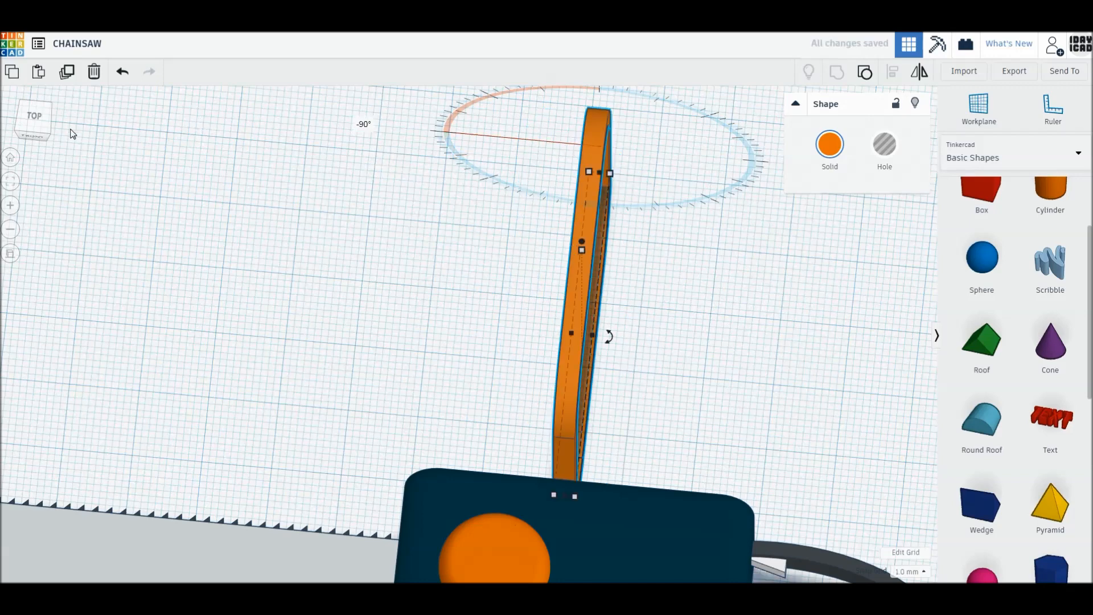
{"action": "left_click", "coordinate": [830, 144]}
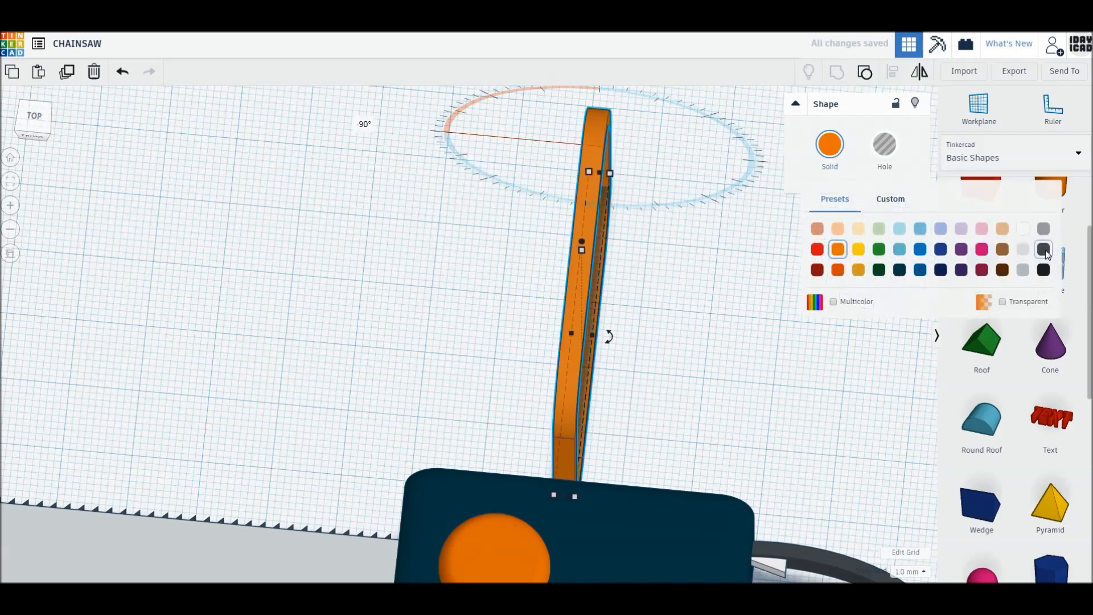
{"action": "left_click", "coordinate": [1023, 270]}
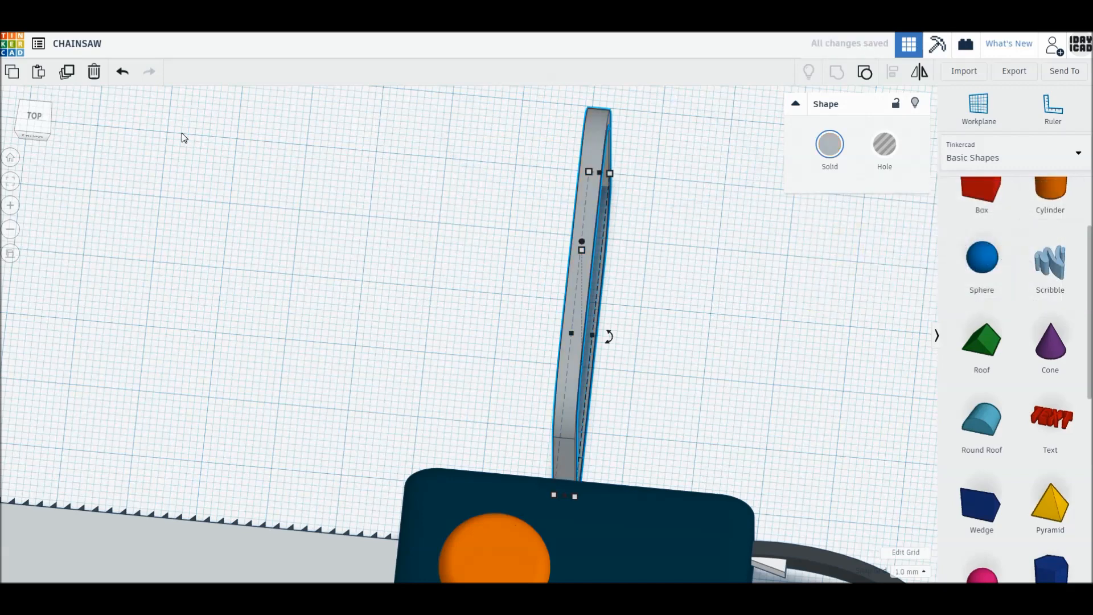
Step: Tilt the frame 22.5° in plan and move it about 16 mm onto the engine body so its end overlaps the body
{"action": "left_click", "coordinate": [35, 121]}
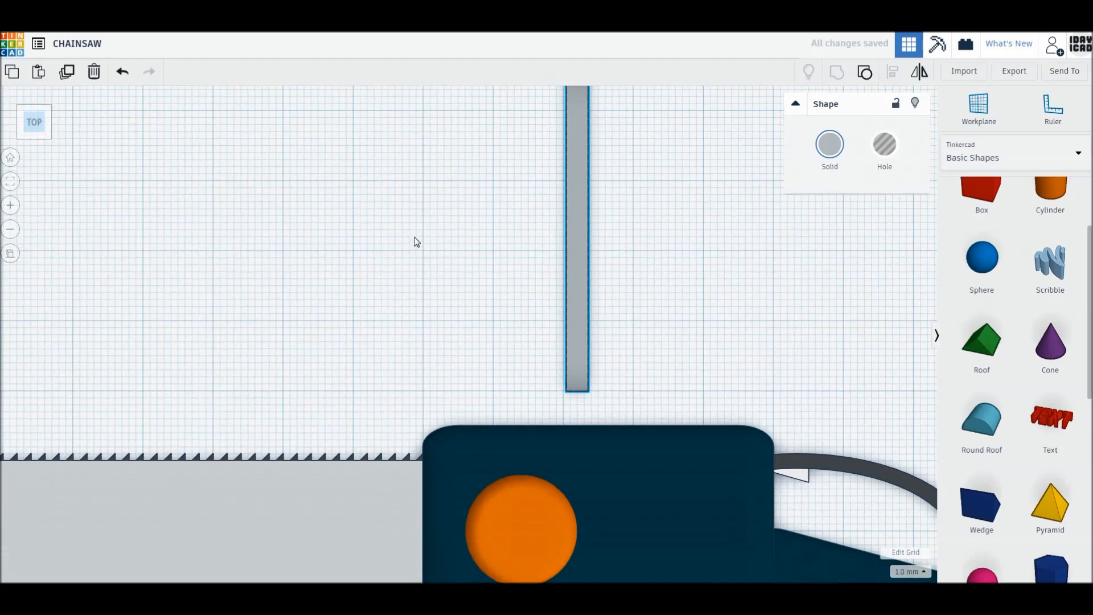
{"action": "left_click_drag", "start_coordinate": [533, 238], "coordinate": [505, 264]}
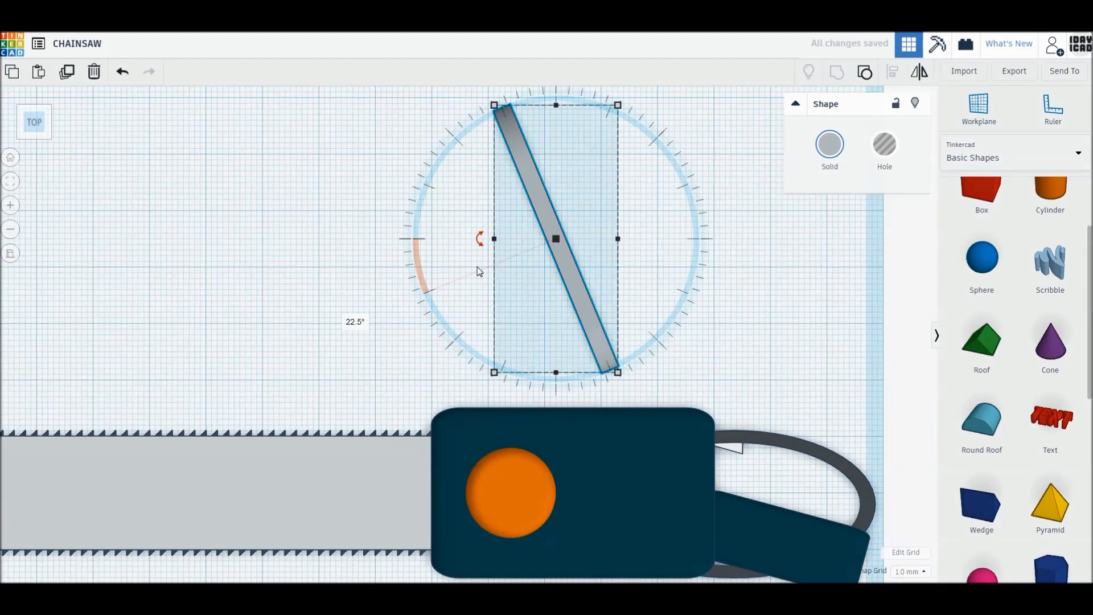
{"action": "left_click_drag", "start_coordinate": [593, 335], "coordinate": [583, 412]}
{"action": "scroll", "coordinate": [564, 327], "scroll_direction": "down", "scroll_amount": 2}
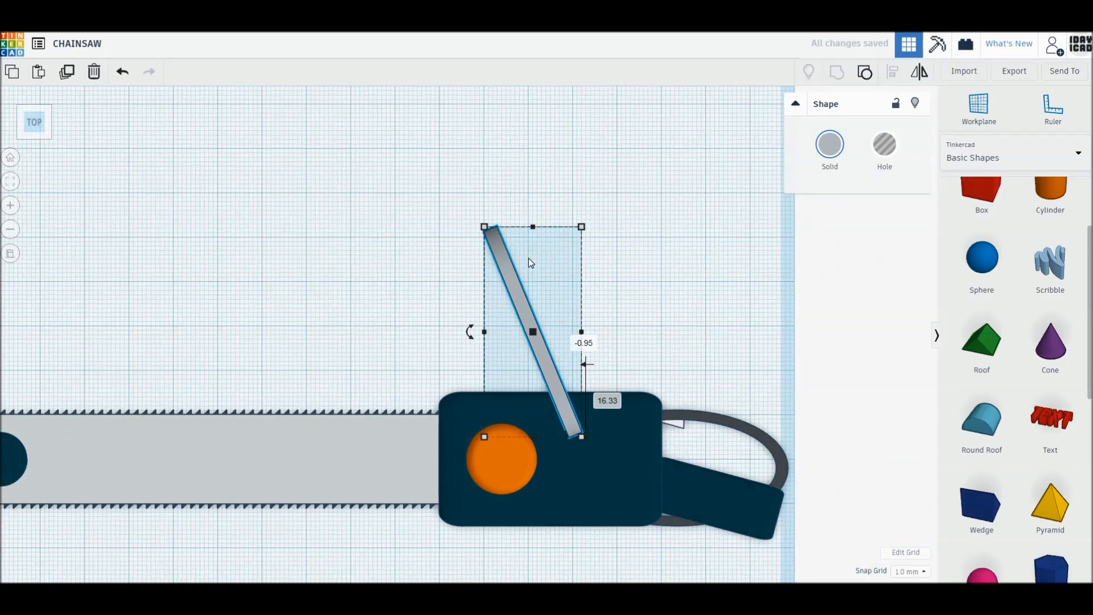
Step: Check the mid-height alignment of the frame with the engine body and rear handle parts
{"action": "right_click_drag", "start_coordinate": [531, 265], "coordinate": [638, 266]}
{"action": "left_click_drag", "start_coordinate": [706, 461], "coordinate": [563, 238]}
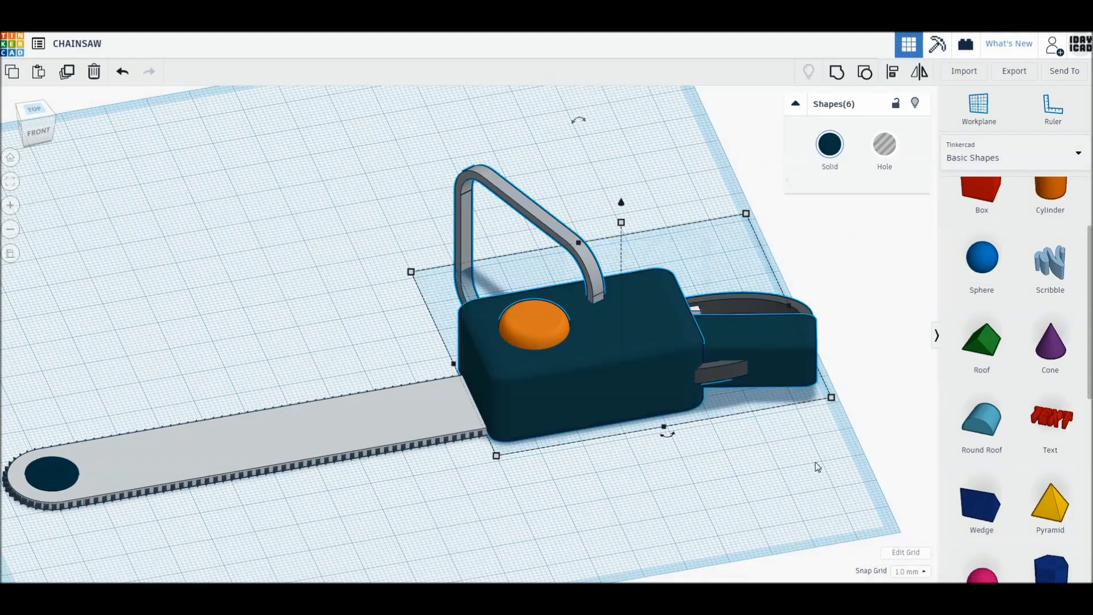
{"action": "left_click_drag", "start_coordinate": [607, 270], "coordinate": [530, 216]}
{"action": "key", "text": "l"}
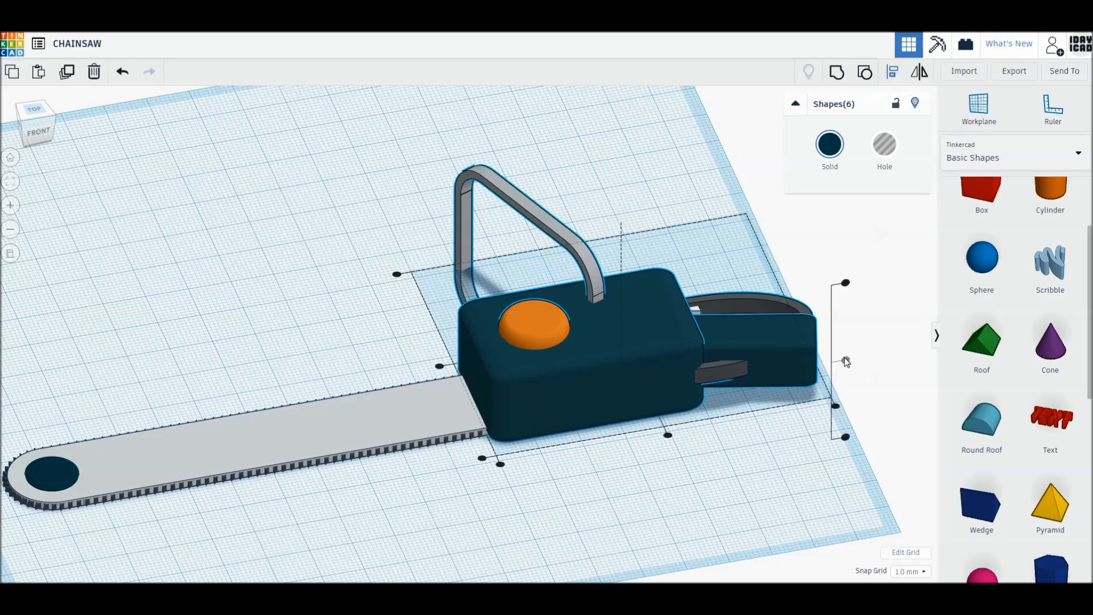
{"action": "left_click", "coordinate": [882, 363]}
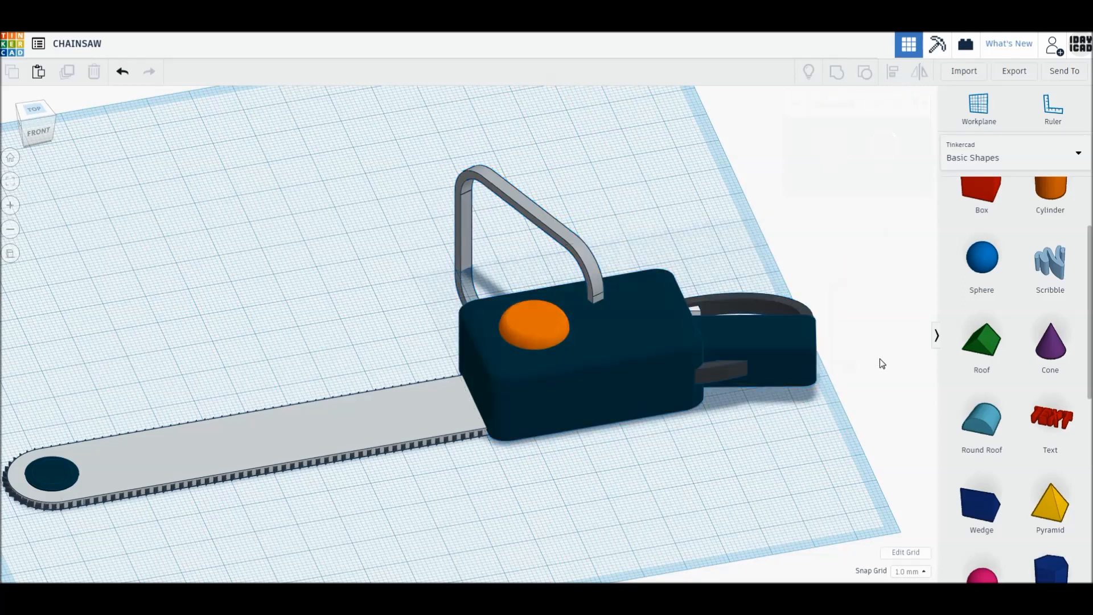
Step: Scale the frame down proportionally about its centre to a height of 36 mm
{"action": "left_click", "coordinate": [592, 278]}
{"action": "left_click_drag", "start_coordinate": [529, 218], "coordinate": [535, 225]}
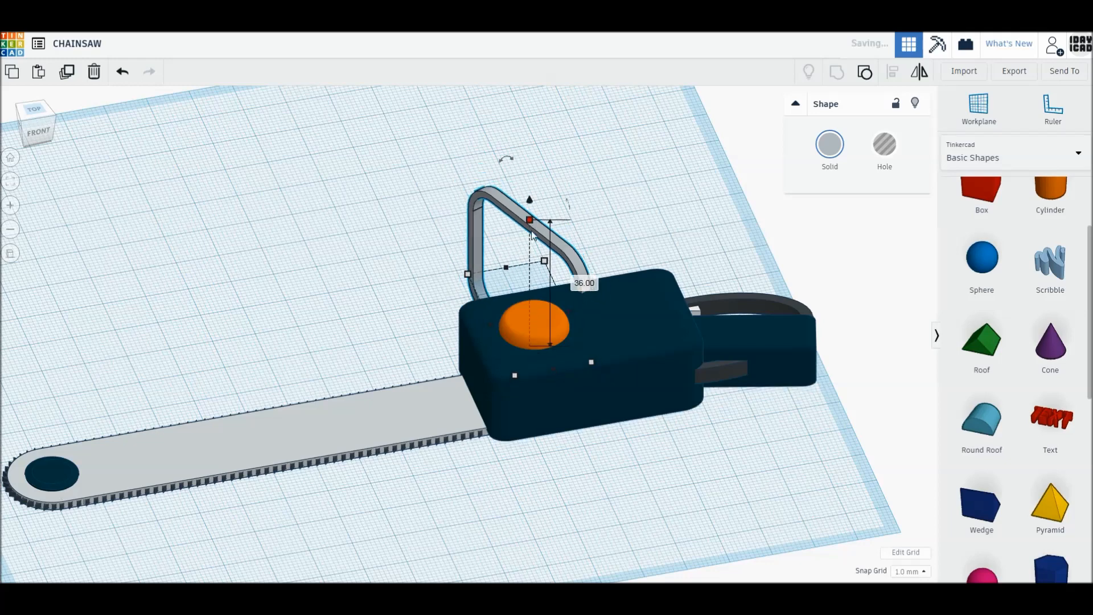
{"action": "left_click", "coordinate": [35, 113]}
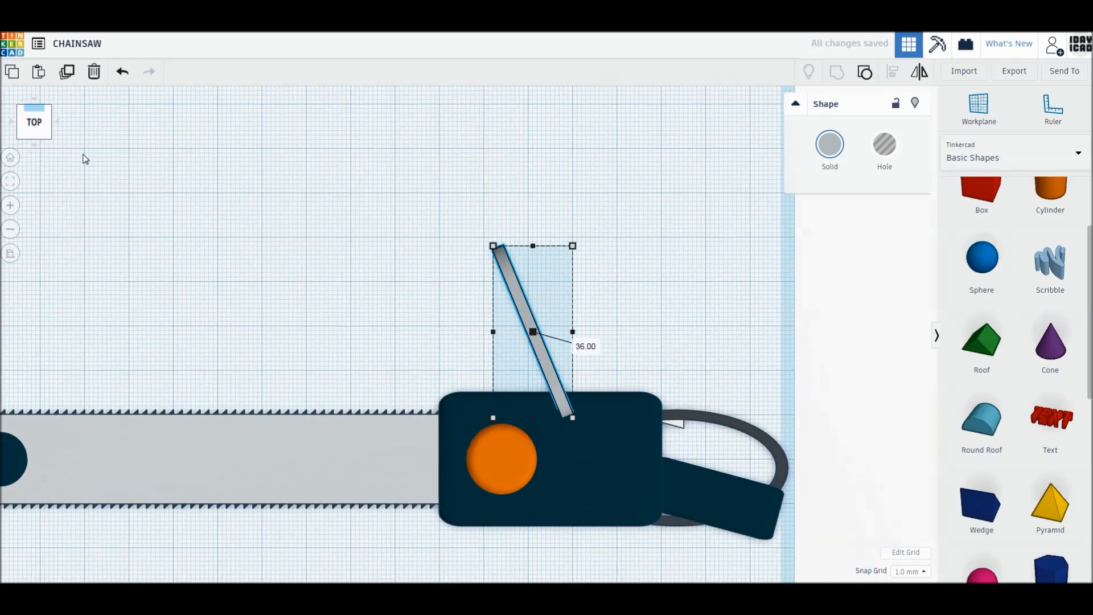
{"action": "left_click", "coordinate": [529, 432]}
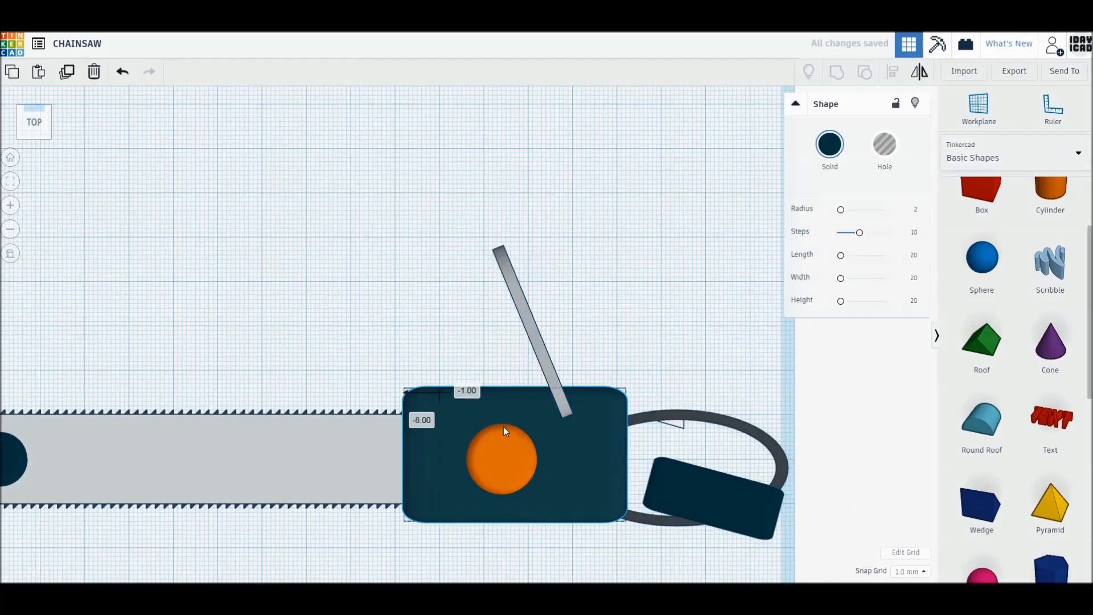
Step: Turn the frame back straight, square to the engine body's edge, and set its thickness to 3 mm
{"action": "left_click", "coordinate": [547, 377]}
{"action": "mouse_move", "coordinate": [479, 332]}
{"action": "left_mouse_down"}
{"action": "mouse_move", "coordinate": [384, 330]}
{"action": "mouse_move", "coordinate": [490, 320]}
{"action": "left_mouse_up"}
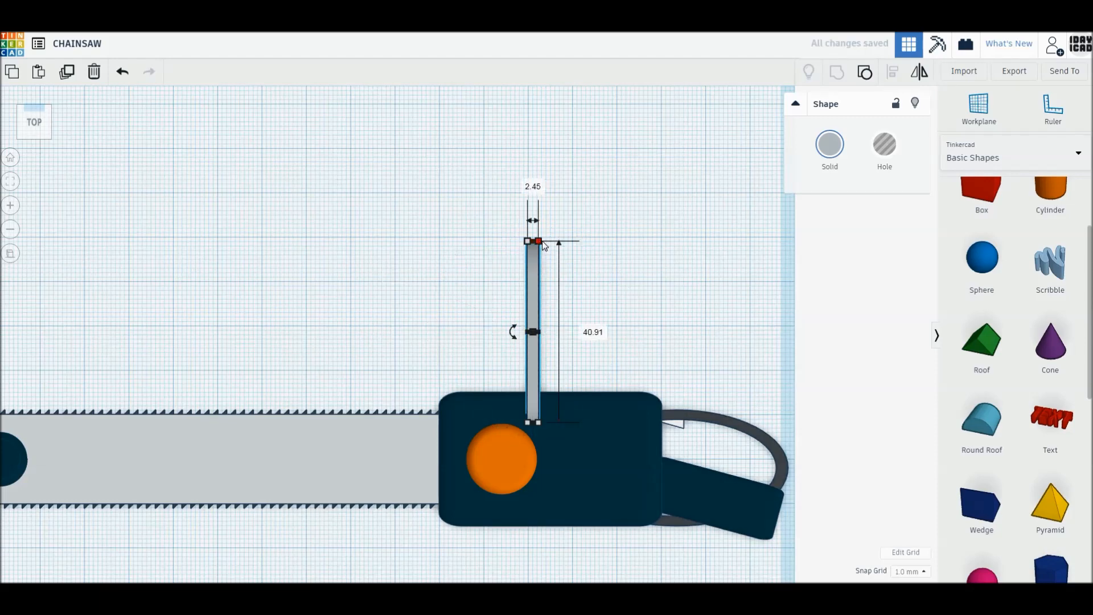
{"action": "left_click", "coordinate": [539, 190]}
{"action": "type", "text": "3"}
{"action": "key", "text": "Return"}
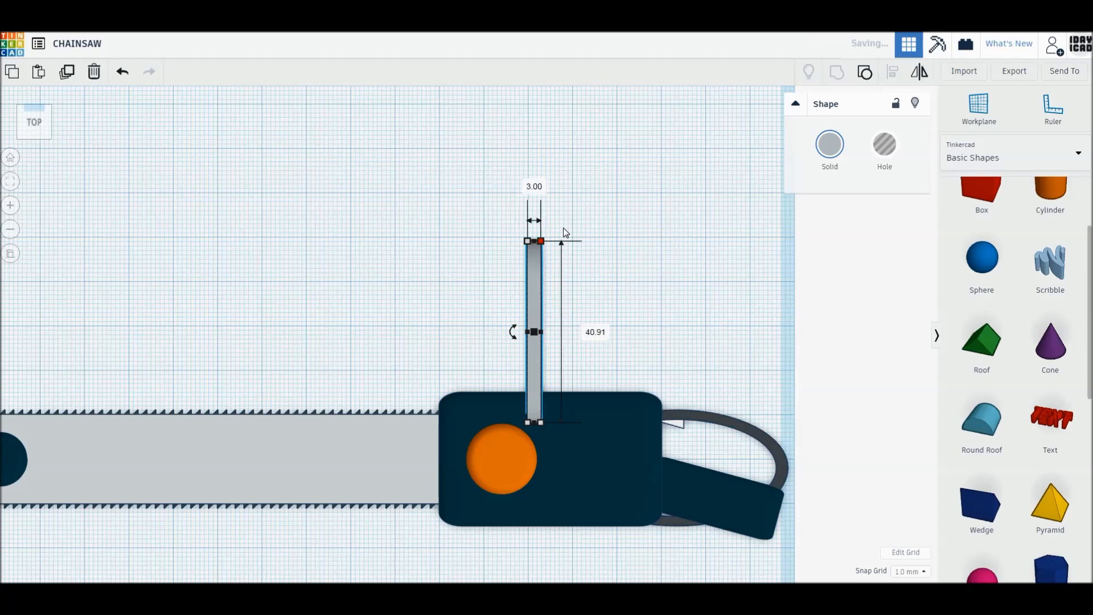
Step: Shift the frame slightly towards the rear handle and place a 5 by 5 mm cylinder over its outer end
{"action": "left_click", "coordinate": [658, 287]}
{"action": "left_click_drag", "start_coordinate": [1051, 194], "coordinate": [648, 298]}
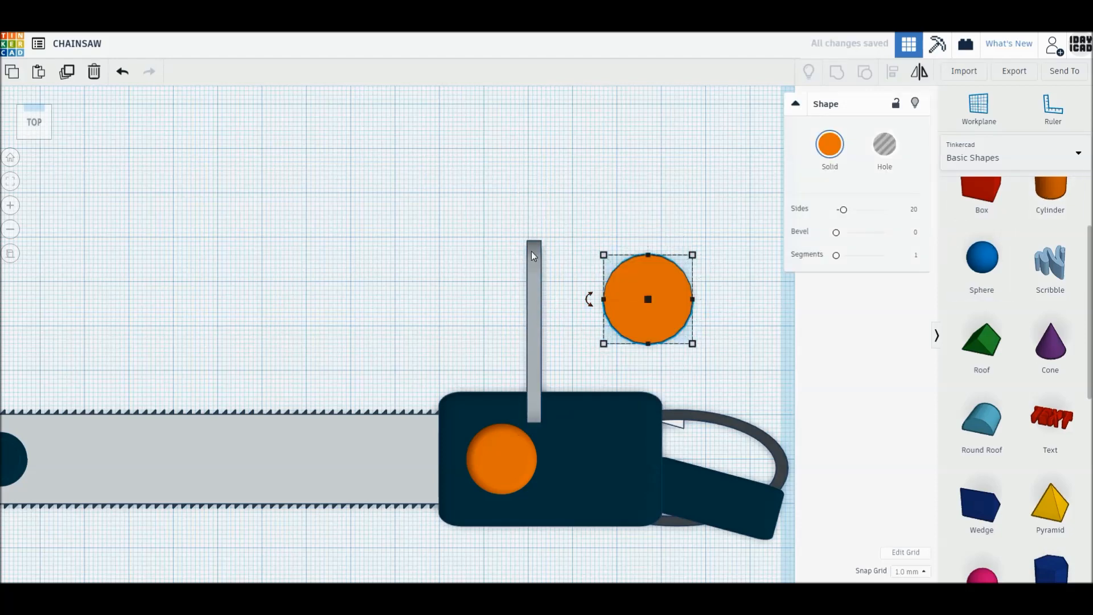
{"action": "left_click_drag", "start_coordinate": [534, 247], "coordinate": [566, 245]}
{"action": "left_click_drag", "start_coordinate": [659, 305], "coordinate": [583, 255]}
{"action": "left_click_drag", "start_coordinate": [613, 290], "coordinate": [583, 262]}
{"action": "left_click", "coordinate": [568, 314]}
{"action": "key", "text": "Return"}
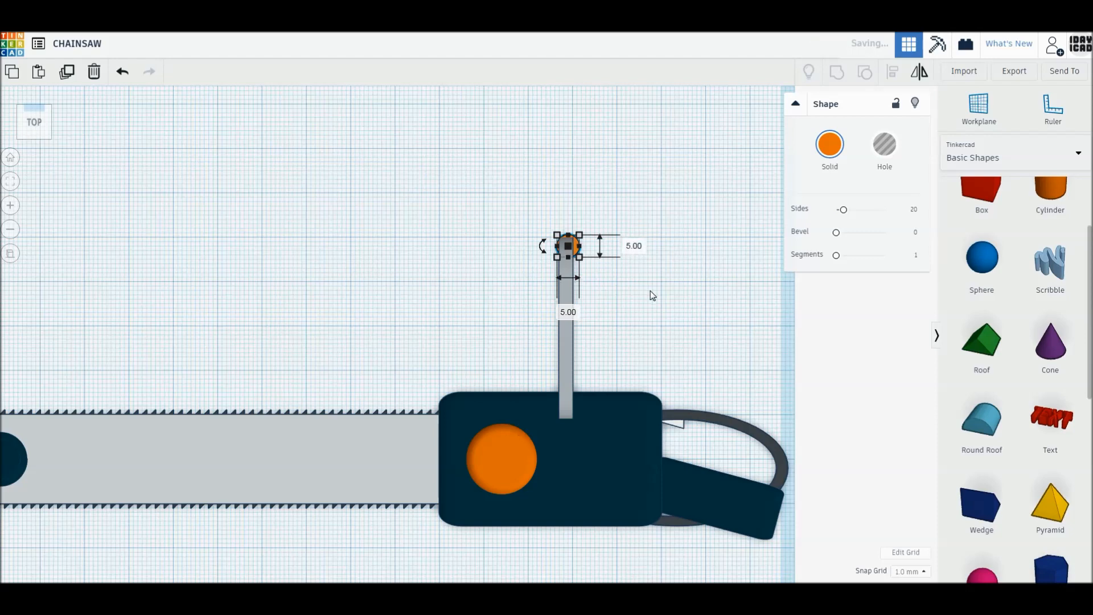
{"action": "left_click", "coordinate": [597, 268]}
Step: Nudge the cylinder 0.5 mm in both directions to centre it on the frame's outer bar and colour it black
{"action": "scroll", "coordinate": [596, 268], "scroll_direction": "up", "scroll_amount": 3}
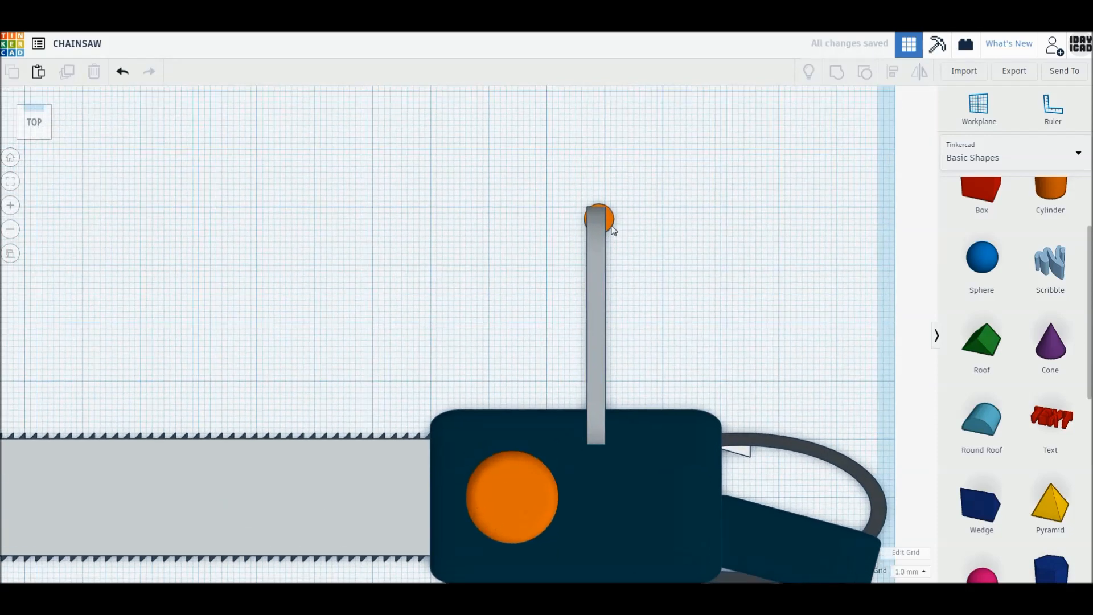
{"action": "left_click", "coordinate": [607, 226]}
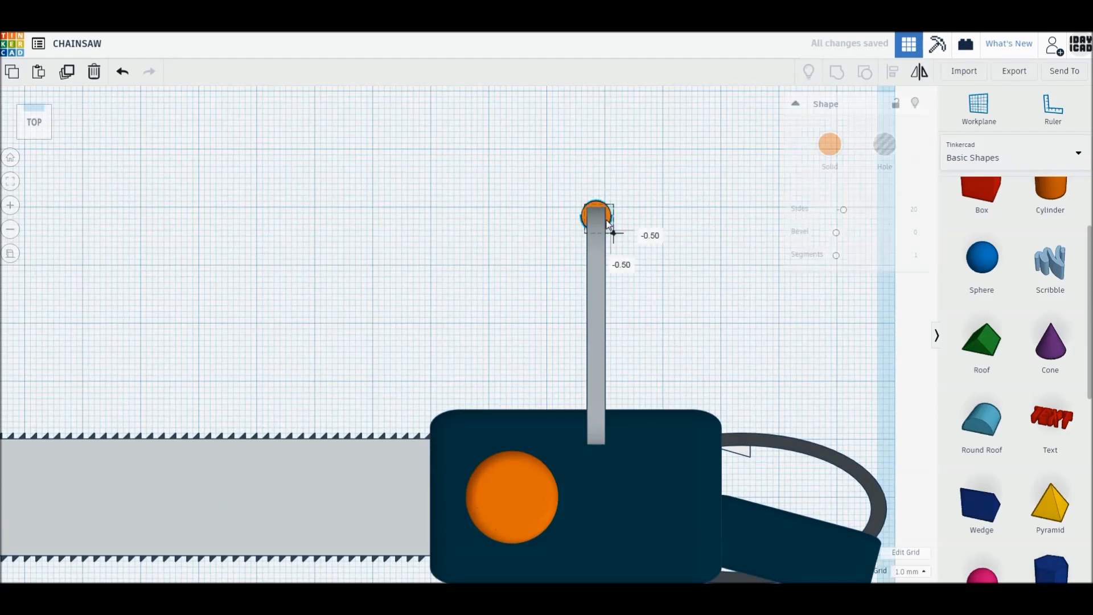
{"action": "left_click", "coordinate": [830, 147]}
{"action": "left_click", "coordinate": [1043, 270]}
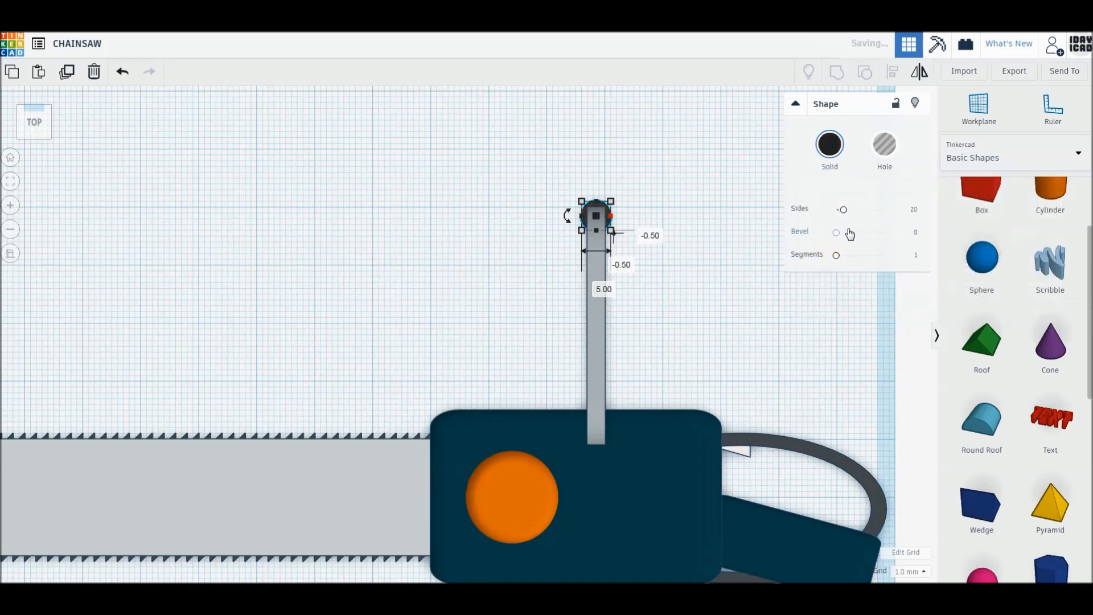
Step: Enlarge the black cylinder to 7 by 7 mm and round it with 64 sides, a 2.5 bevel and 9 segments
{"action": "left_click_drag", "start_coordinate": [614, 239], "coordinate": [618, 240]}
{"action": "left_click_drag", "start_coordinate": [881, 215], "coordinate": [927, 212]}
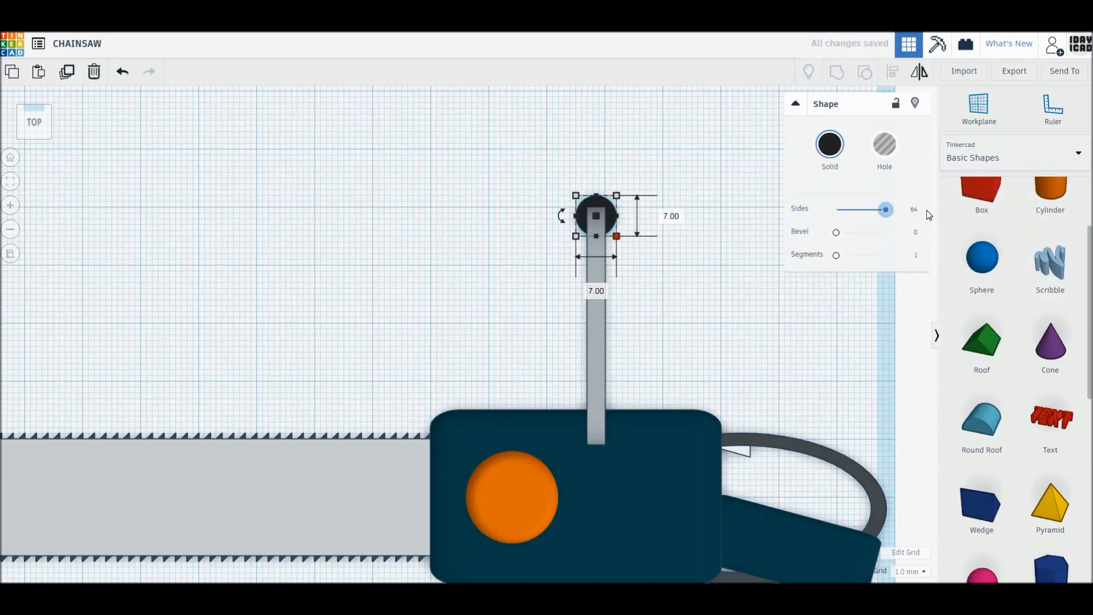
{"action": "left_click_drag", "start_coordinate": [836, 232], "coordinate": [918, 234]}
{"action": "left_click_drag", "start_coordinate": [837, 255], "coordinate": [897, 256]}
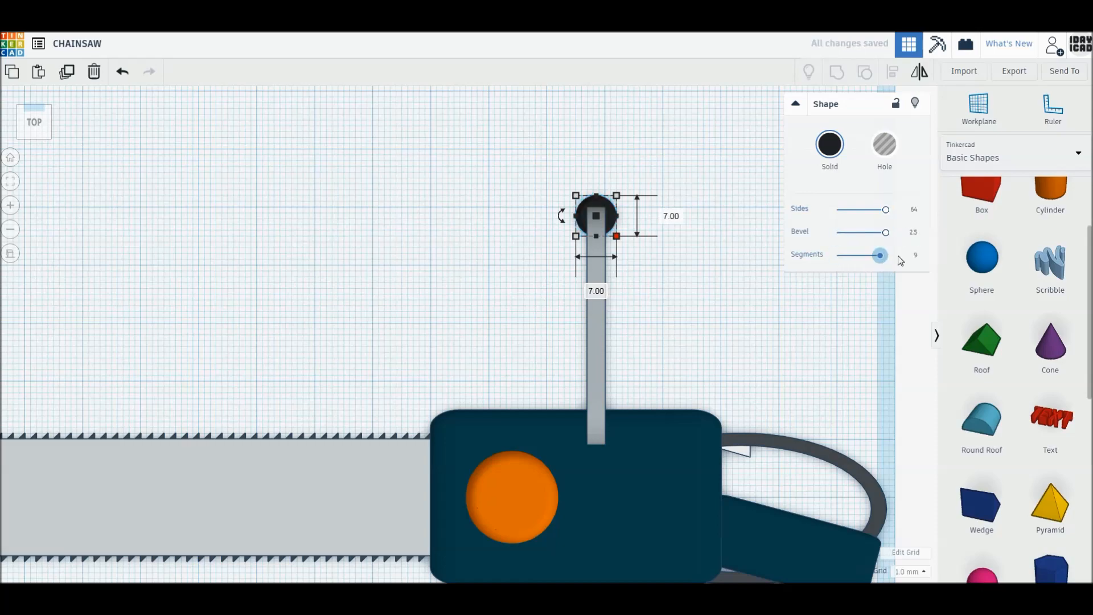
Step: Align the black grip cylinder with the frame and group the two into one shape
{"action": "left_click", "coordinate": [853, 326]}
{"action": "left_click_drag", "start_coordinate": [688, 286], "coordinate": [555, 206]}
{"action": "right_click_drag", "start_coordinate": [591, 299], "coordinate": [710, 202]}
{"action": "key", "text": "l"}
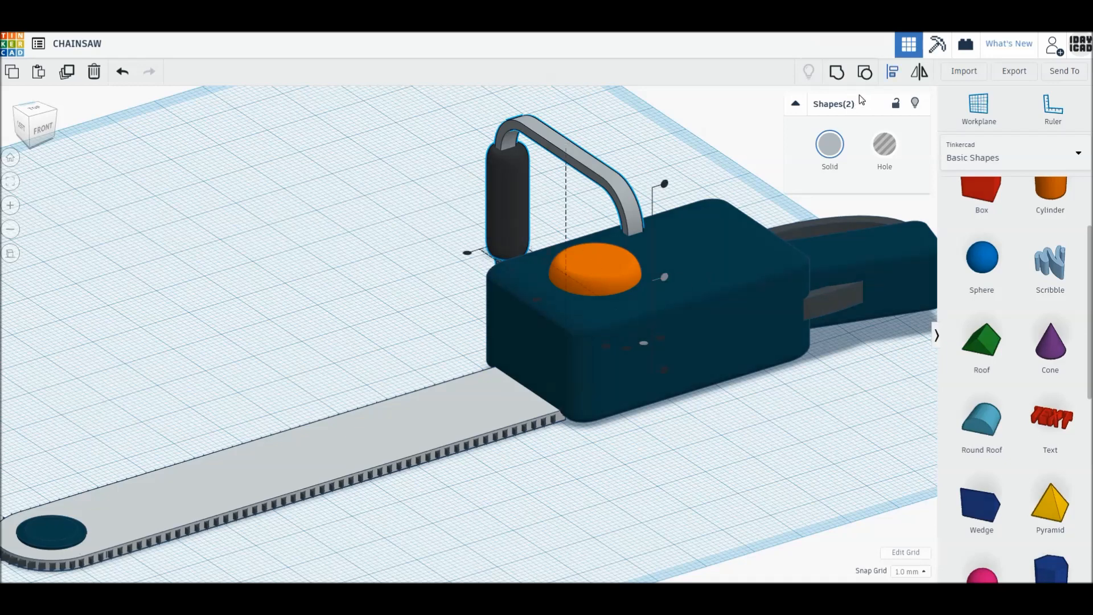
{"action": "left_click", "coordinate": [838, 81]}
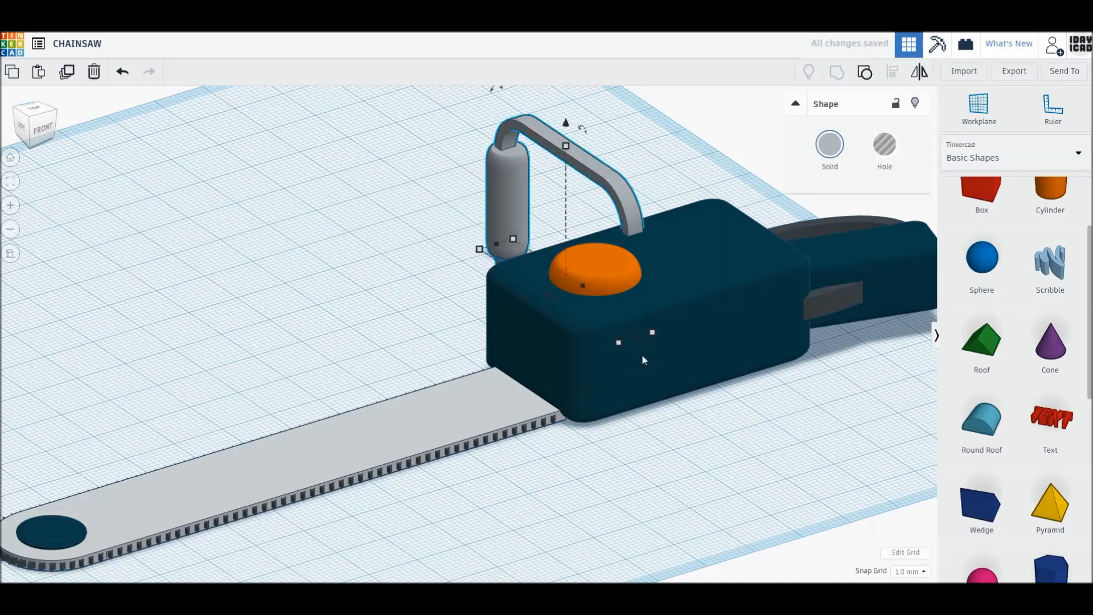
Step: Make the grouped frame handle multicolour and rotate it -22.5° over the engine body
{"action": "left_click", "coordinate": [830, 144]}
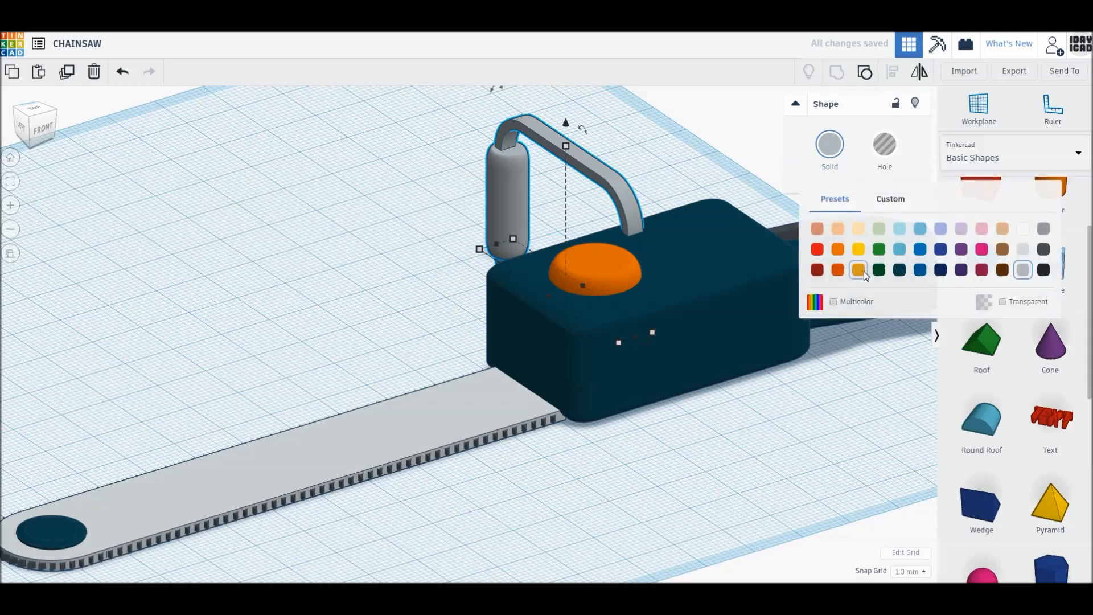
{"action": "left_click", "coordinate": [820, 303]}
{"action": "left_click_drag", "start_coordinate": [641, 342], "coordinate": [668, 322]}
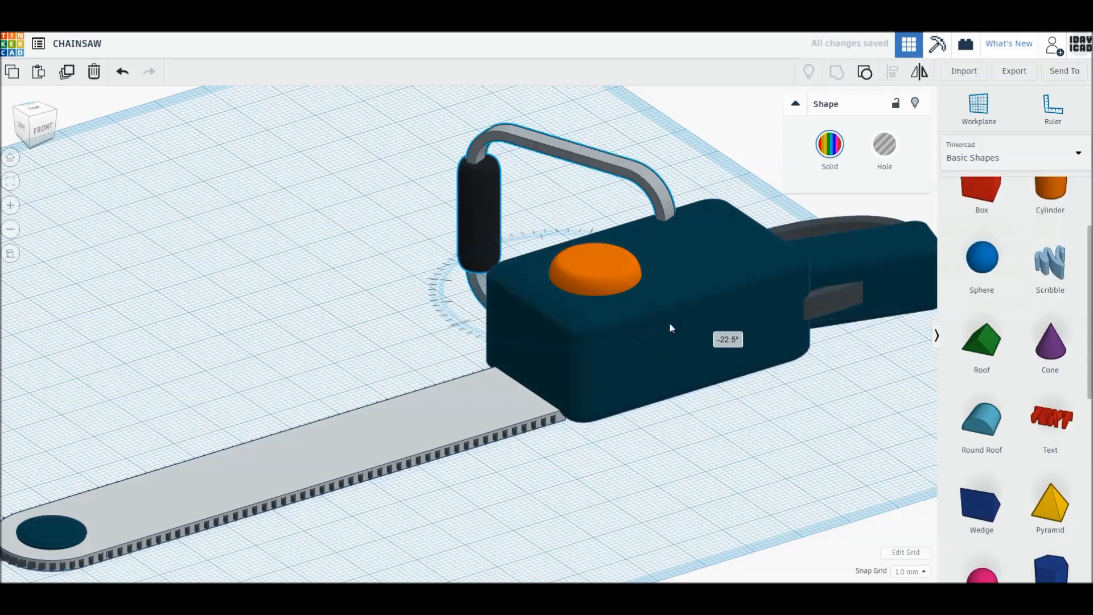
Step: Undo the last rotation of the frame handle
{"action": "left_click", "coordinate": [669, 322]}
{"action": "left_click", "coordinate": [403, 312]}
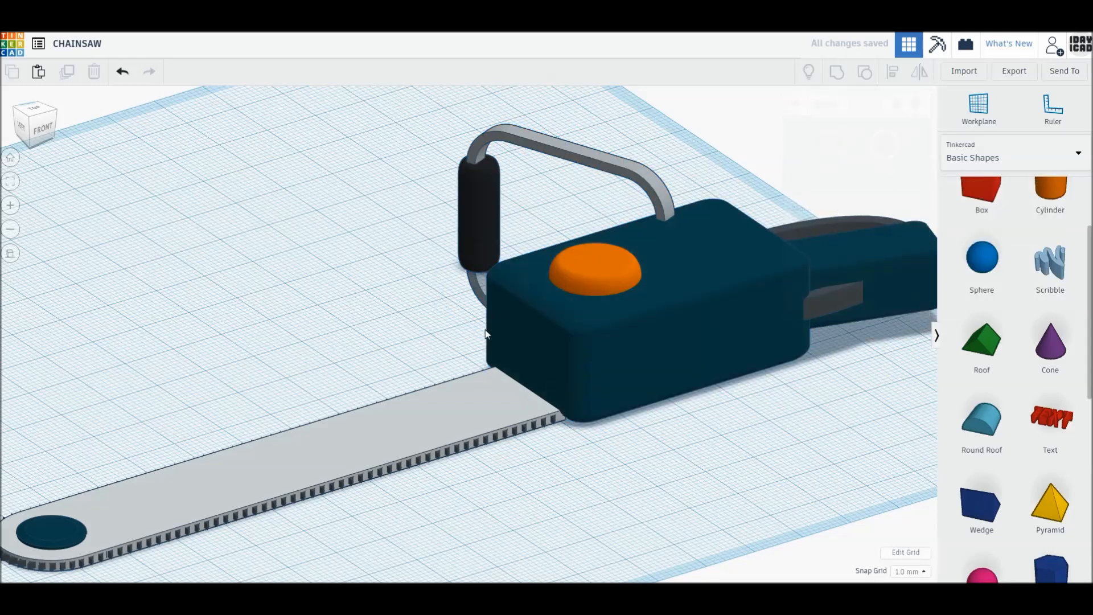
{"action": "right_click_drag", "start_coordinate": [487, 330], "coordinate": [470, 345]}
{"action": "left_click", "coordinate": [42, 118]}
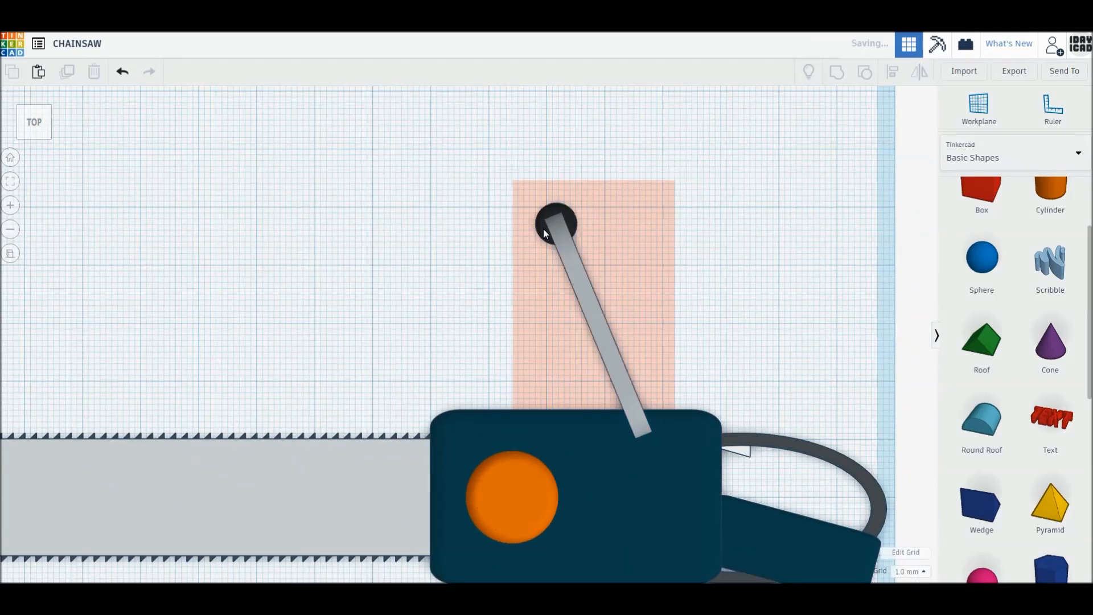
{"action": "left_click", "coordinate": [120, 72]}
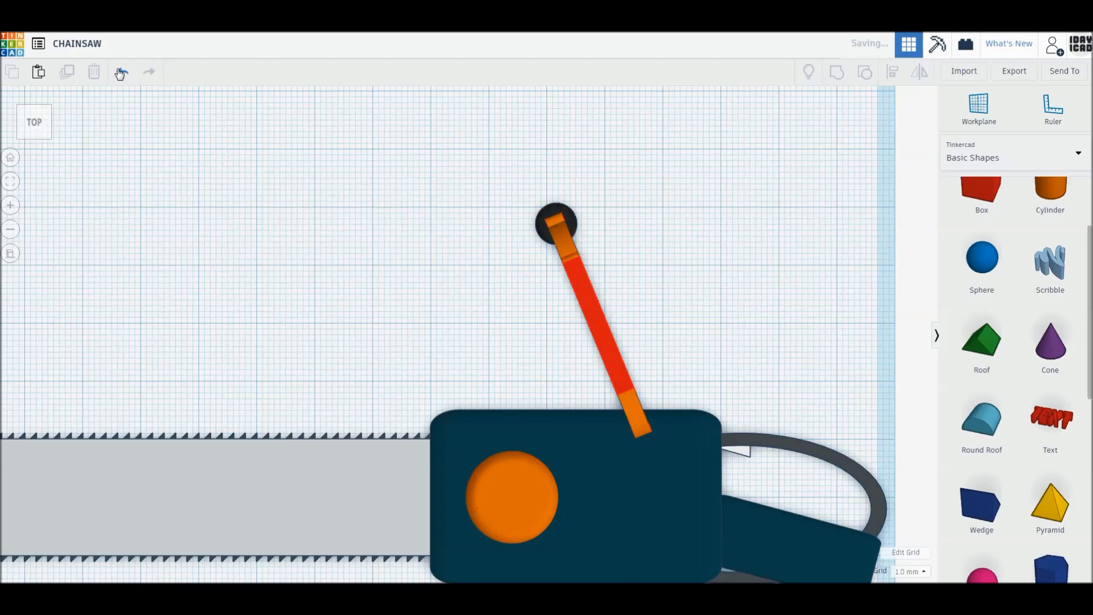
{"action": "left_click", "coordinate": [120, 72]}
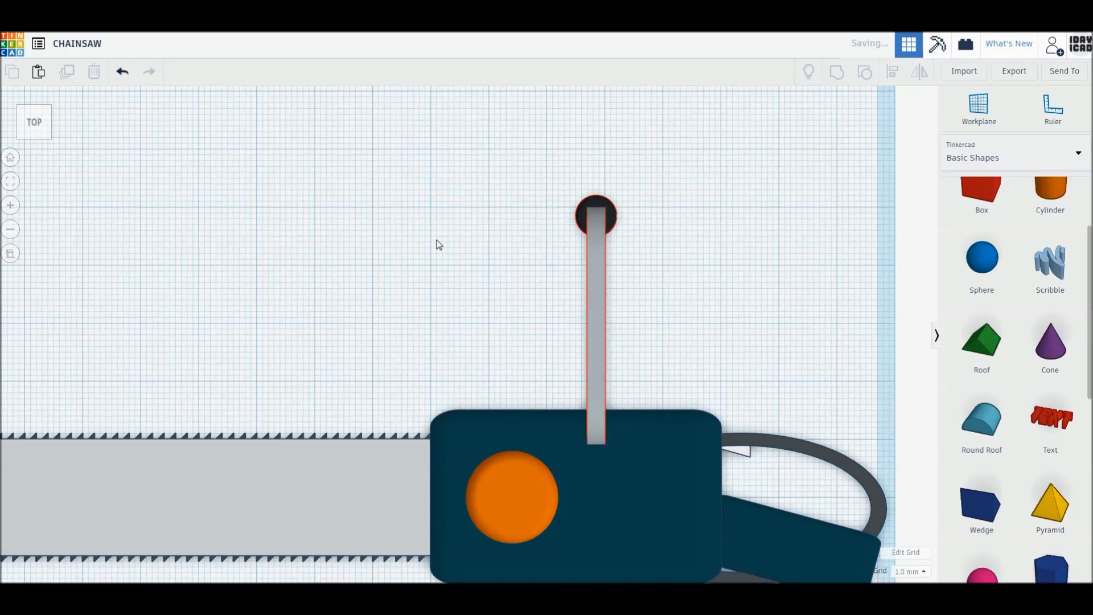
Step: Ungroup the frame handle to separate the black grip from the grey frame
{"action": "left_click", "coordinate": [594, 205]}
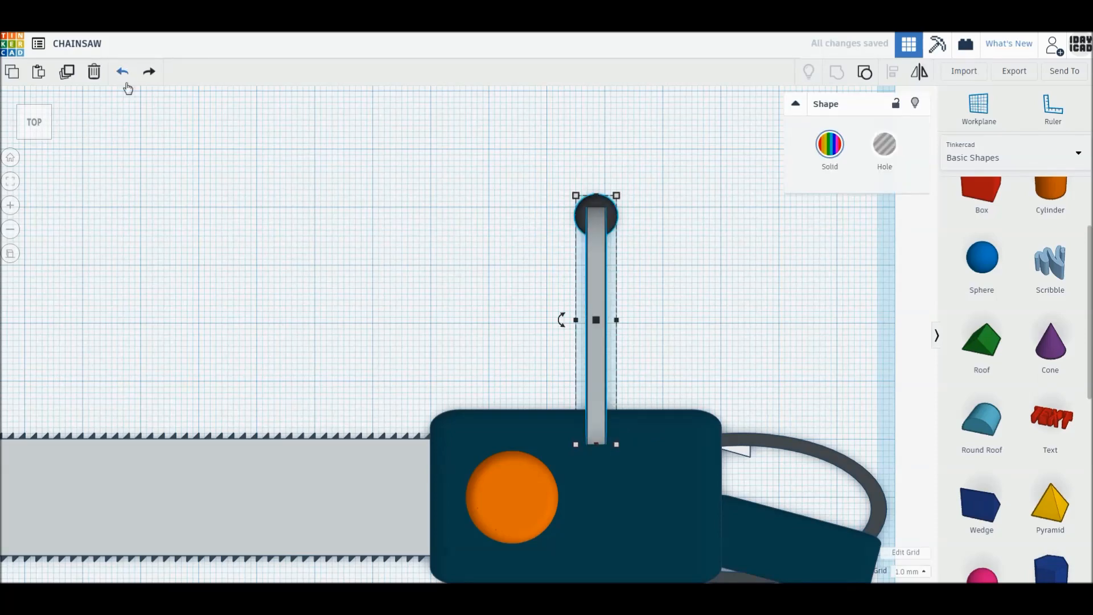
{"action": "left_click", "coordinate": [865, 83]}
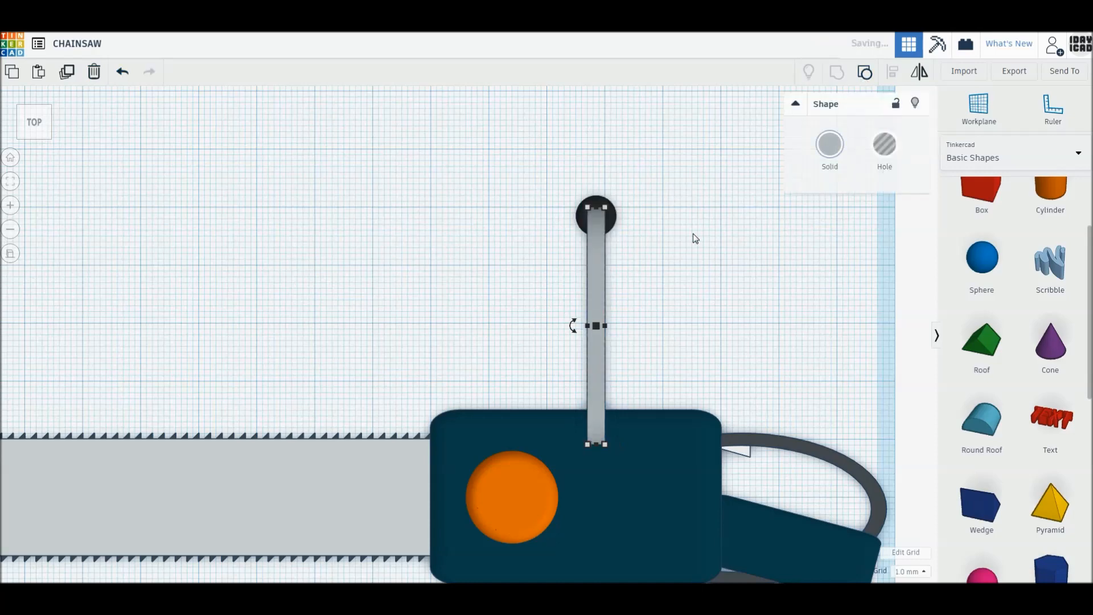
{"action": "left_click", "coordinate": [639, 267]}
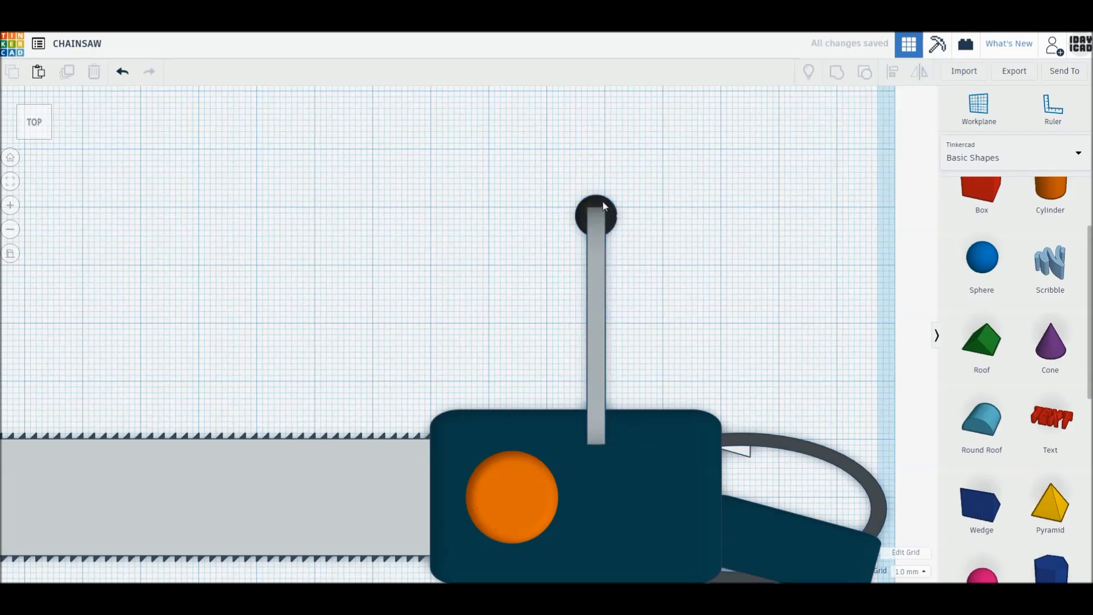
Step: Duplicate the black grip cylinder and move the copy to the frame's end over the engine body
{"action": "left_click", "coordinate": [603, 204]}
{"action": "left_click", "coordinate": [68, 77]}
{"action": "left_click_drag", "start_coordinate": [597, 196], "coordinate": [596, 432]}
{"action": "key", "text": "ctrl+z"}
{"action": "left_click_drag", "start_coordinate": [609, 210], "coordinate": [610, 426]}
{"action": "right_click_drag", "start_coordinate": [609, 426], "coordinate": [595, 400]}
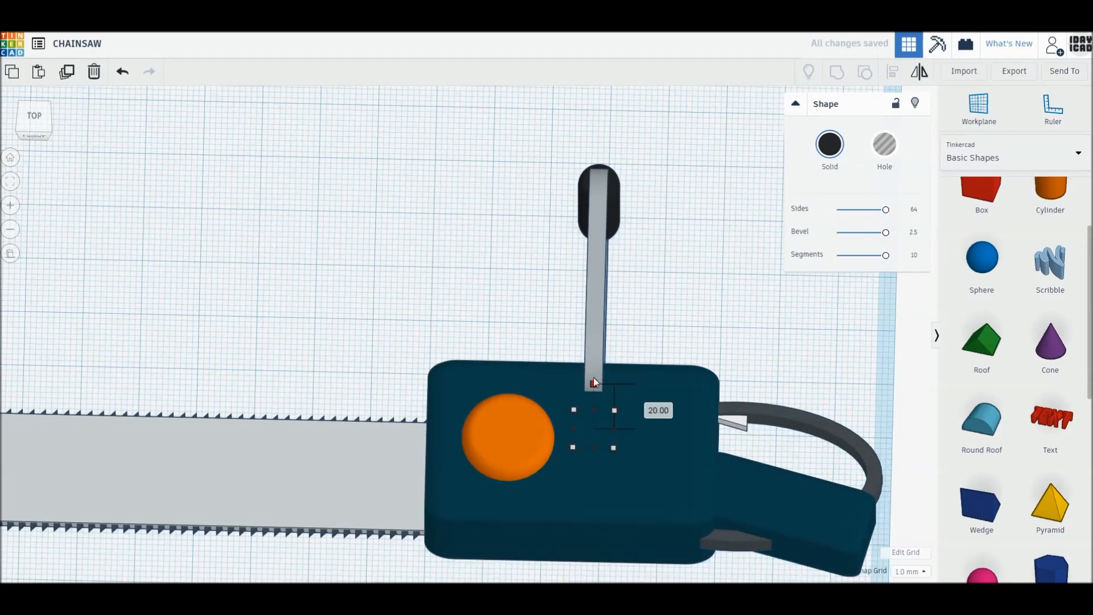
Step: Group both black cylinders with the grey frame and make the group multicolour
{"action": "left_click", "coordinate": [610, 214], "text": "shift"}
{"action": "left_click", "coordinate": [596, 254], "text": "shift"}
{"action": "left_click", "coordinate": [831, 77]}
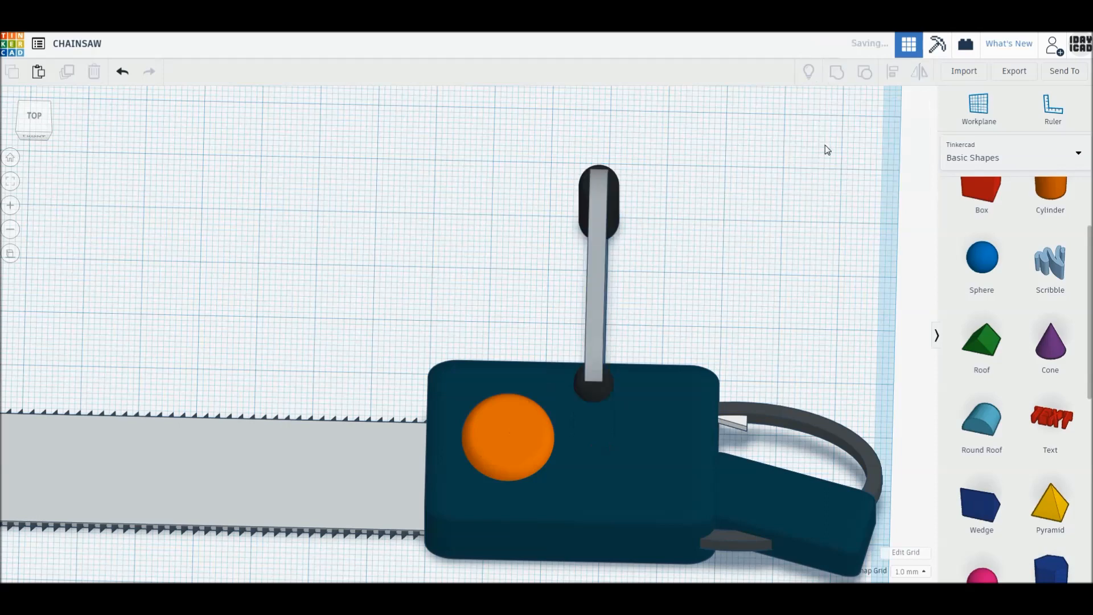
{"action": "left_click", "coordinate": [830, 144]}
{"action": "left_click", "coordinate": [834, 302]}
{"action": "left_click", "coordinate": [834, 302]}
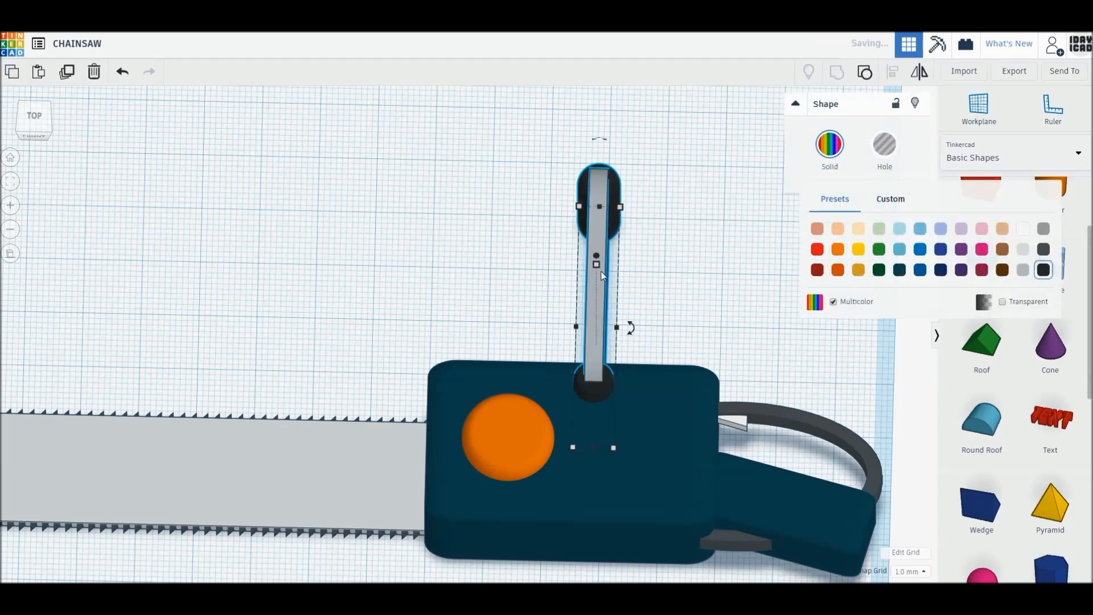
Step: Rotate the frame handle 22.5° and move it so its inner end sits well inside the engine body
{"action": "left_click_drag", "start_coordinate": [631, 332], "coordinate": [659, 303]}
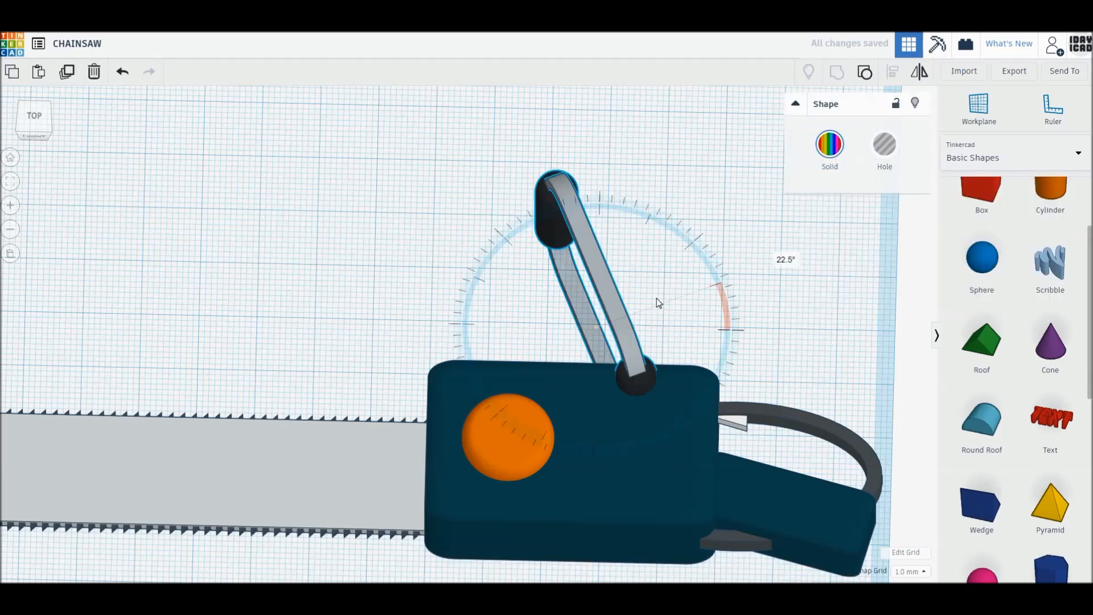
{"action": "left_click", "coordinate": [34, 119]}
{"action": "left_click", "coordinate": [526, 289]}
{"action": "left_click_drag", "start_coordinate": [572, 255], "coordinate": [536, 318]}
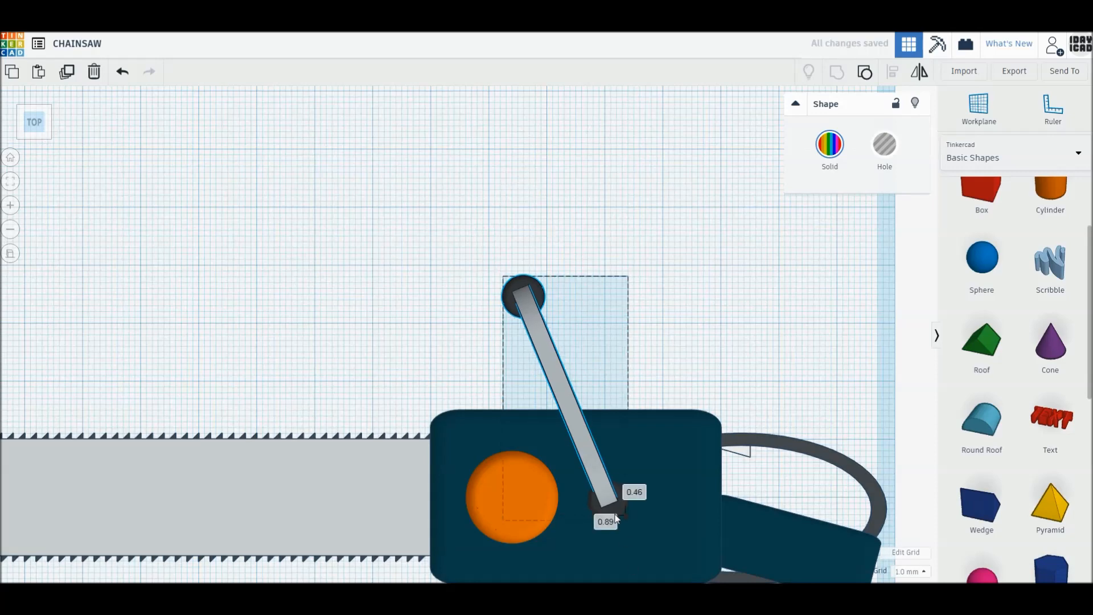
{"action": "left_click", "coordinate": [684, 388]}
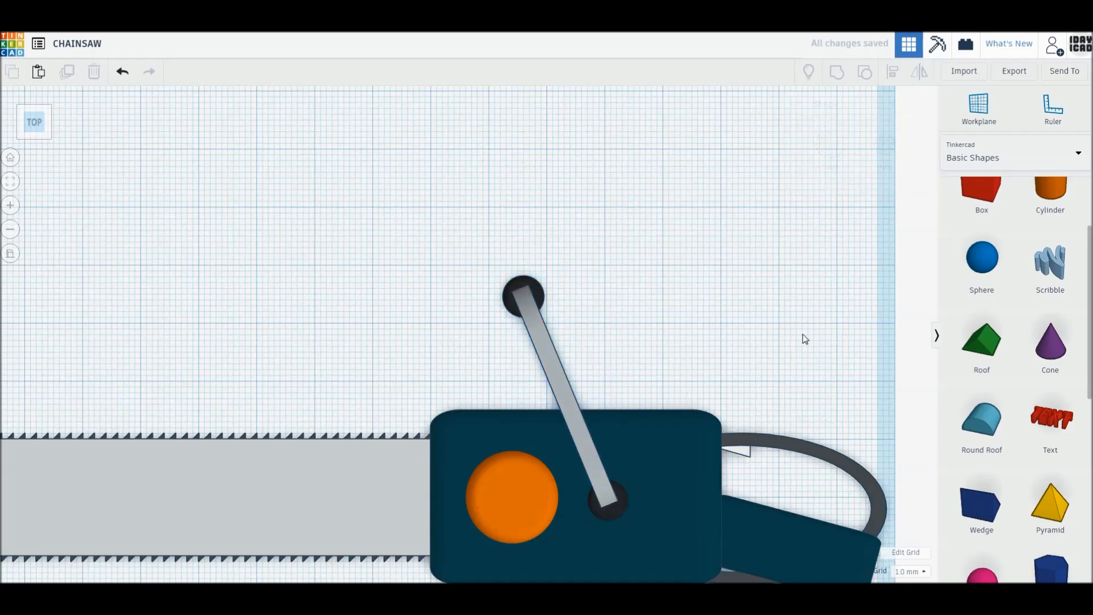
Step: Place a cylinder on the workplane beside the frame handle and duplicate it in place
{"action": "left_click", "coordinate": [1051, 194]}
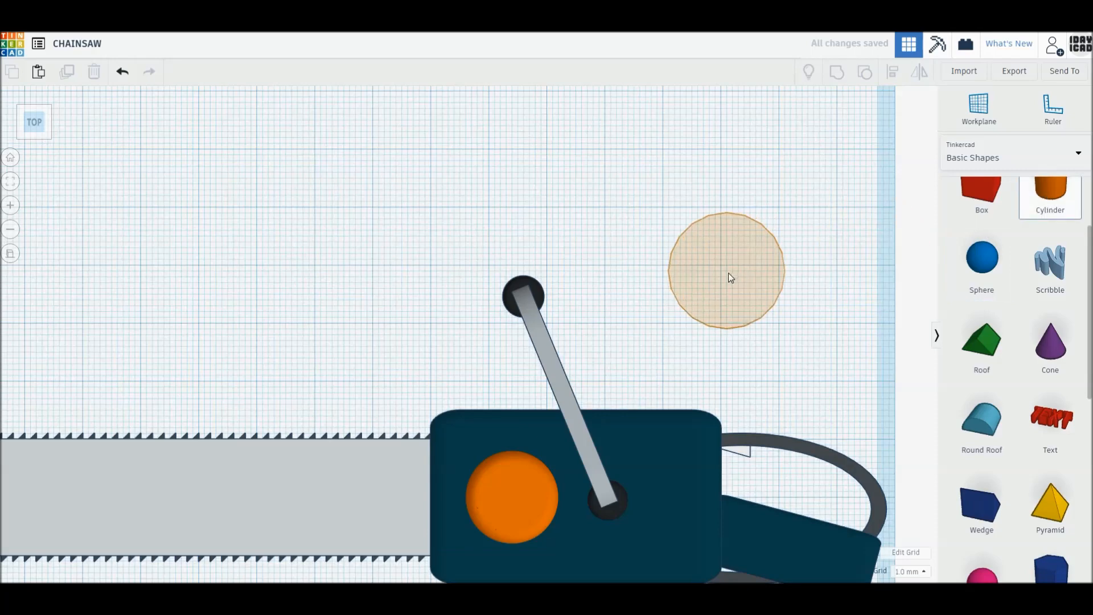
{"action": "left_click", "coordinate": [722, 268]}
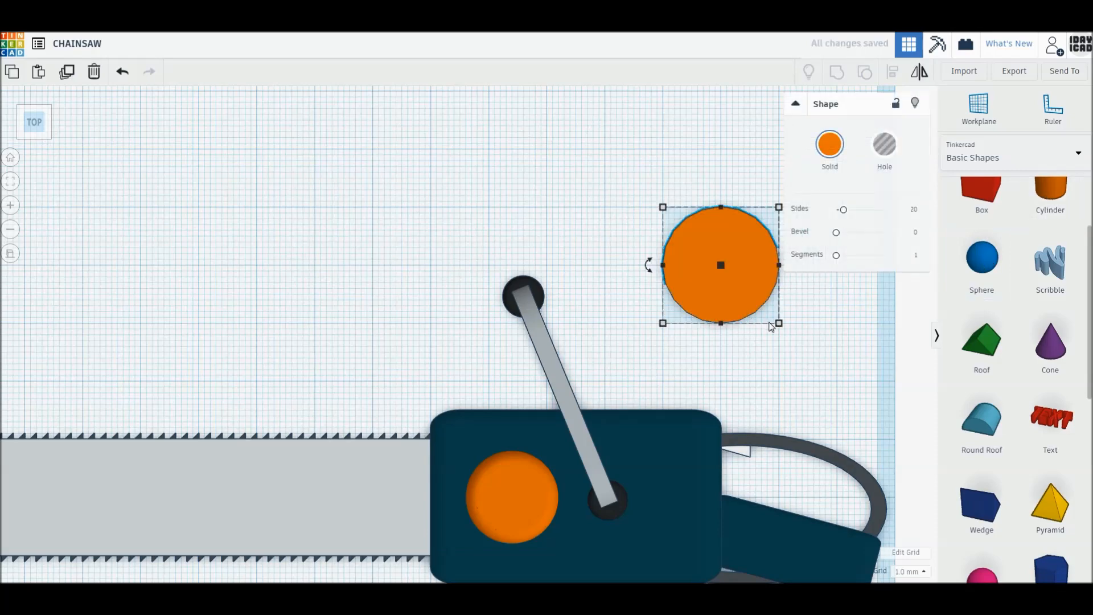
{"action": "left_click_drag", "start_coordinate": [777, 324], "coordinate": [774, 319], "text": "alt+shift"}
{"action": "key", "text": "ctrl+z"}
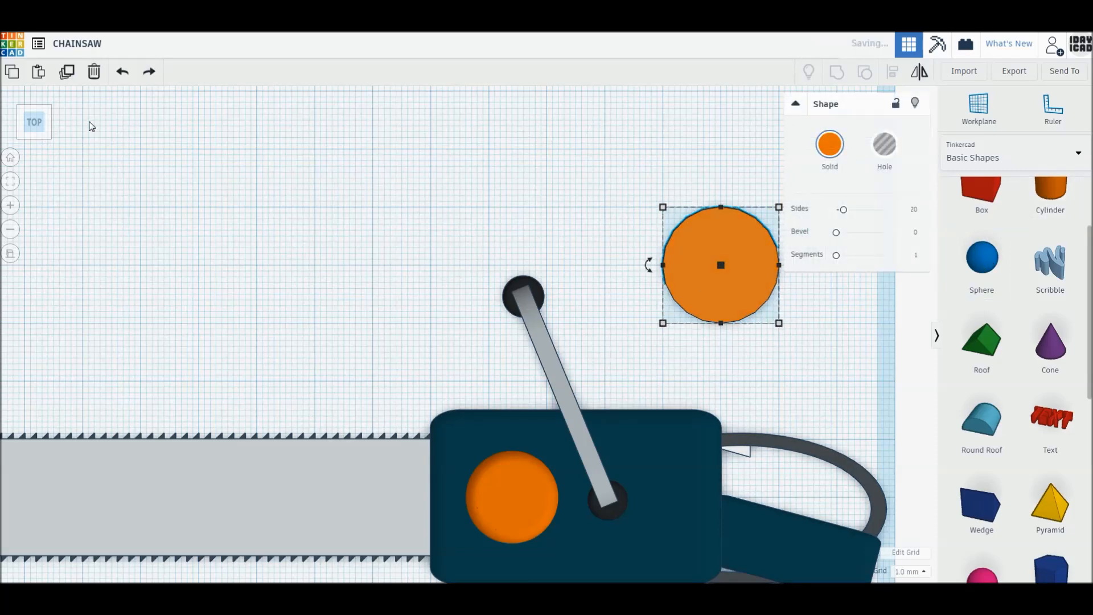
{"action": "left_click", "coordinate": [68, 72]}
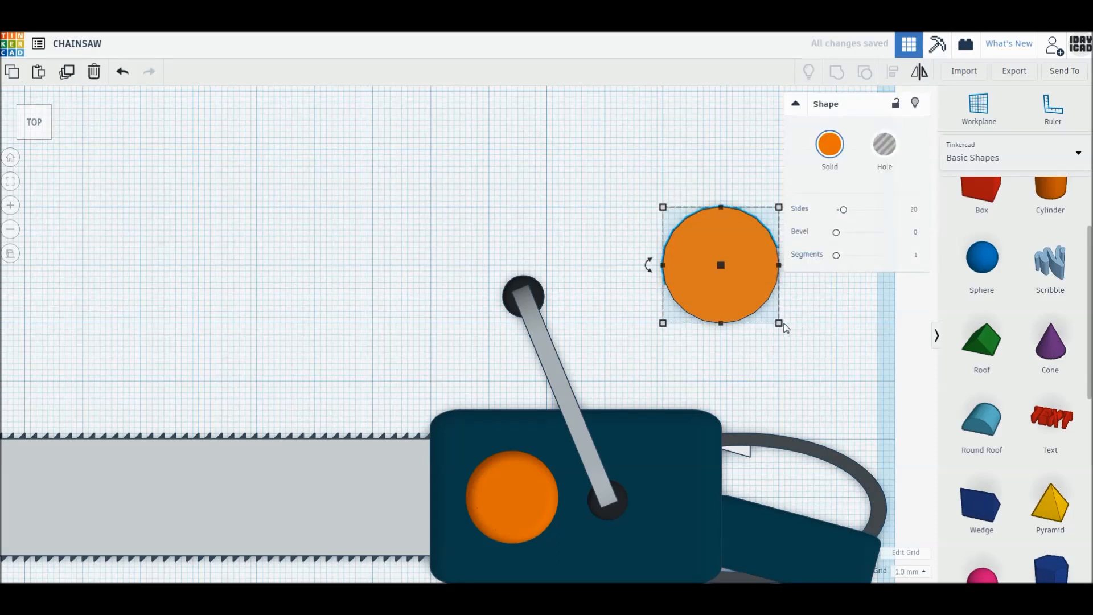
Step: Shrink the copy to 18 by 18 mm about its centre, make it a 64-sided hole and give the outer cylinder 64 sides
{"action": "left_click_drag", "start_coordinate": [785, 324], "coordinate": [773, 322], "text": "alt+shift"}
{"action": "left_click_drag", "start_coordinate": [844, 209], "coordinate": [928, 217]}
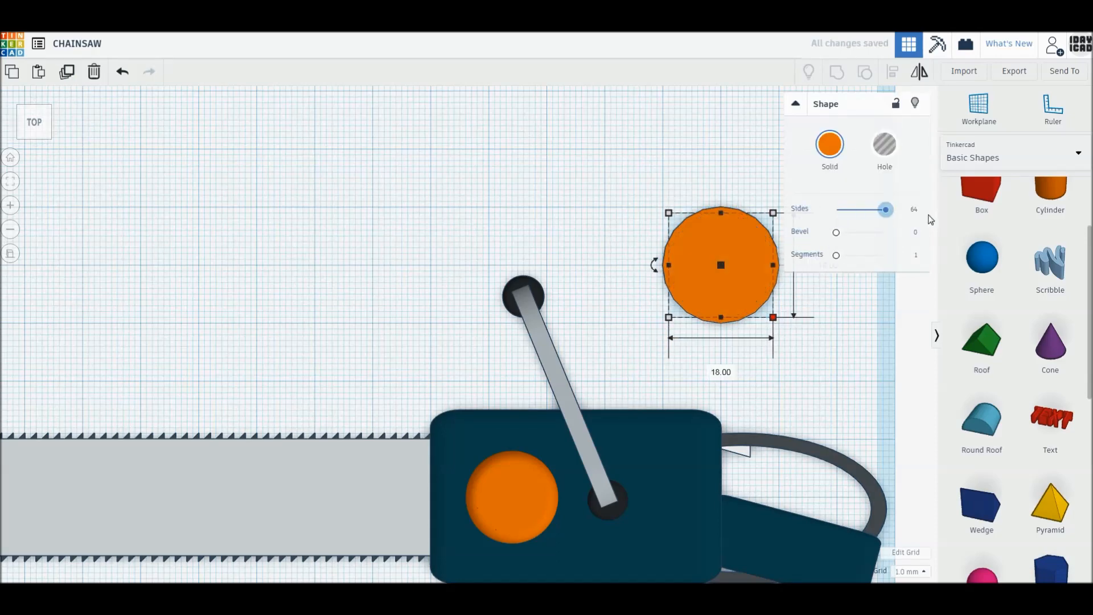
{"action": "left_click", "coordinate": [885, 144]}
{"action": "left_click", "coordinate": [727, 210]}
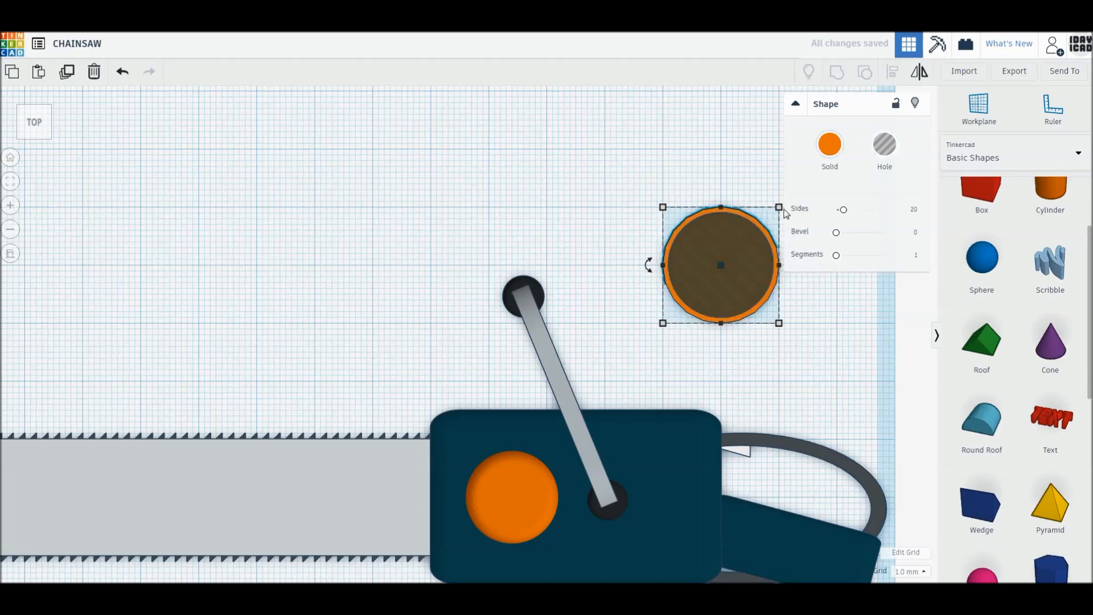
{"action": "left_click_drag", "start_coordinate": [843, 210], "coordinate": [928, 215]}
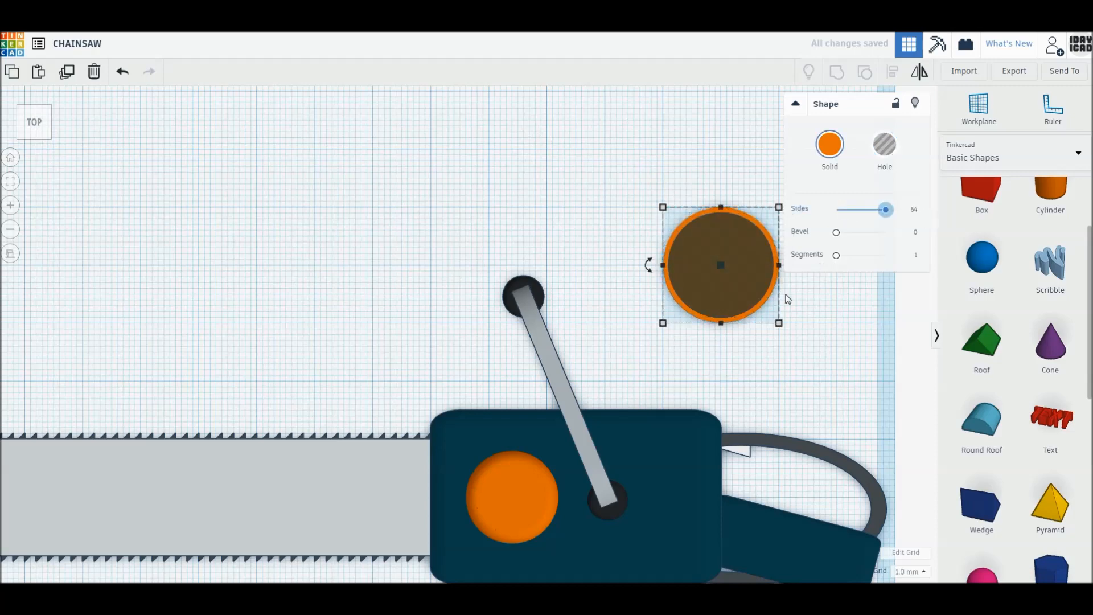
Step: Cover the front half of the cylinders with a 26 mm wide box turned into a hole
{"action": "left_click_drag", "start_coordinate": [988, 197], "coordinate": [802, 323]}
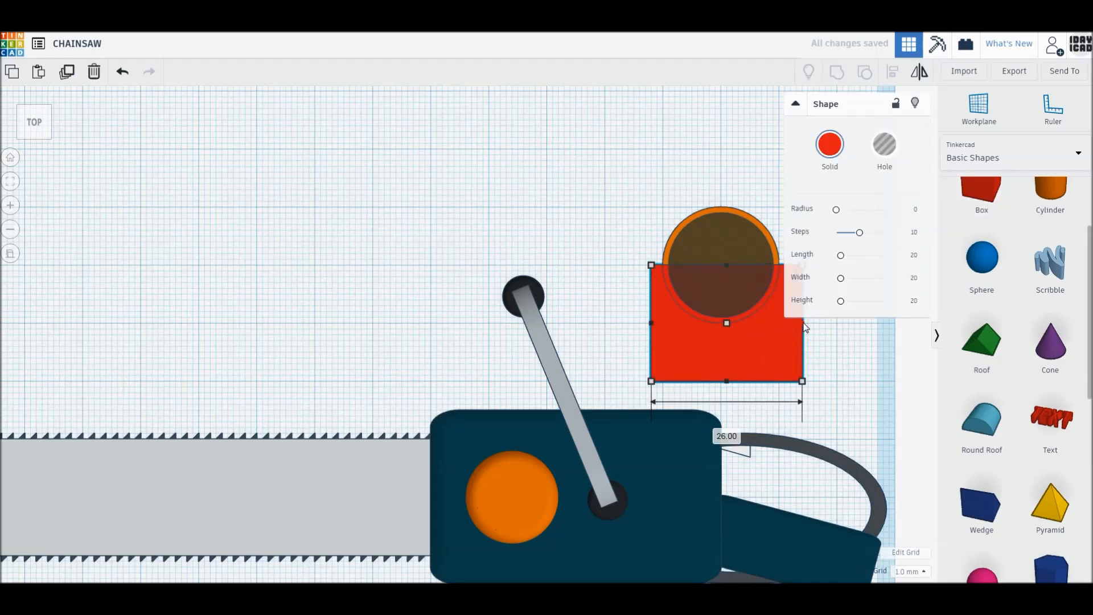
{"action": "key", "text": "h"}
{"action": "key", "text": "Left"}
{"action": "right_click_drag", "start_coordinate": [757, 378], "coordinate": [720, 325]}
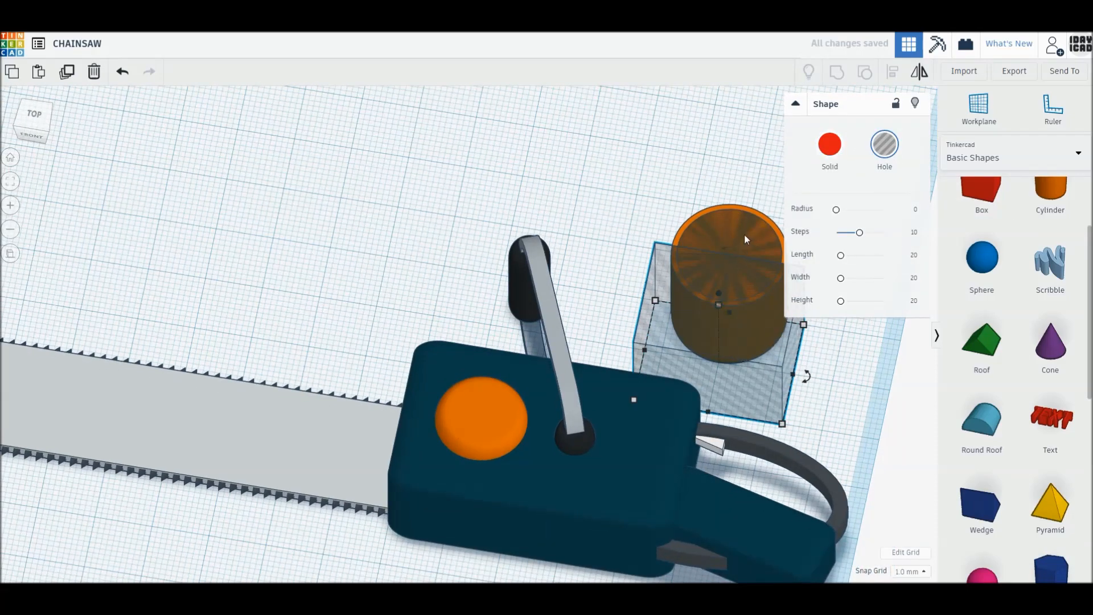
Step: Extend the box and cylinder holes to 24 mm high and group them with the orange cylinder to cut a half ring
{"action": "left_click", "coordinate": [746, 234], "text": "shift"}
{"action": "left_click_drag", "start_coordinate": [724, 280], "coordinate": [724, 272], "text": "alt"}
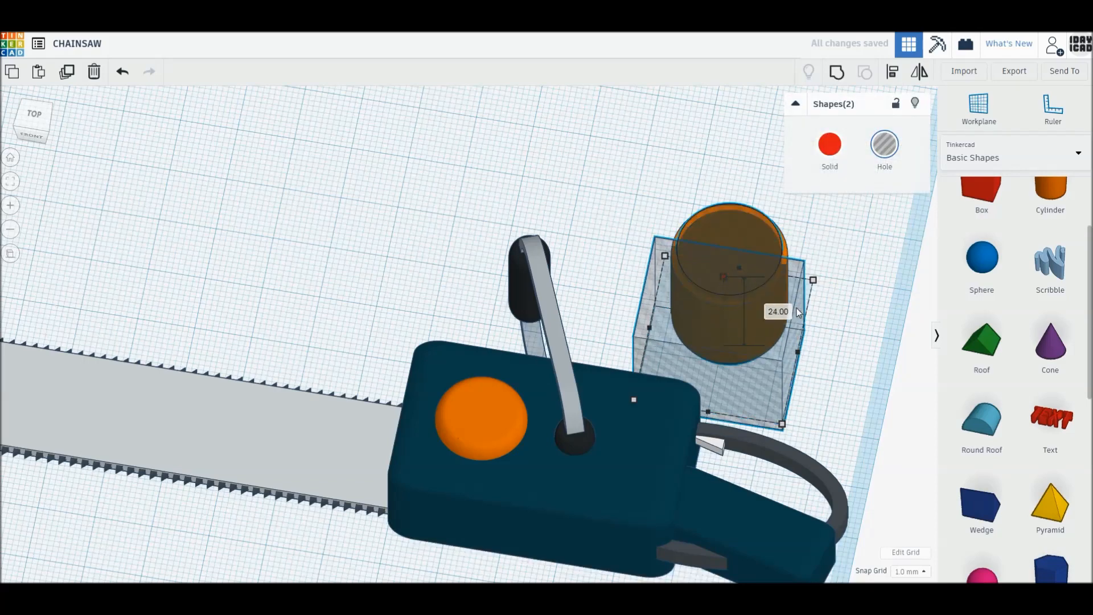
{"action": "left_click", "coordinate": [785, 251], "text": "shift"}
{"action": "left_click", "coordinate": [837, 73]}
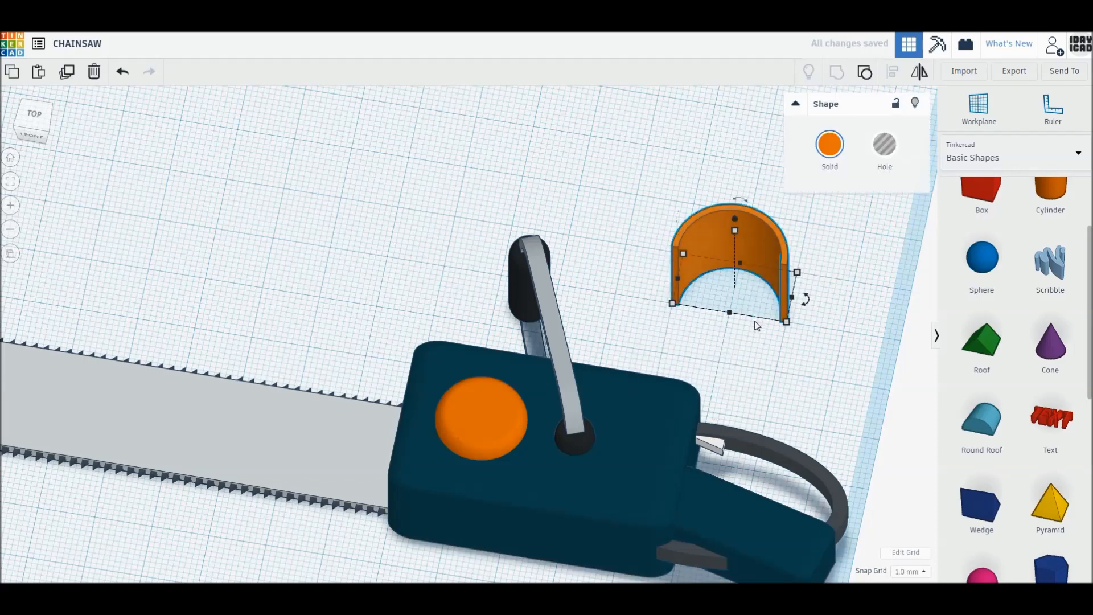
Step: Turn the orange half ring onto its side and narrow it to 5 mm
{"action": "left_click_drag", "start_coordinate": [804, 302], "coordinate": [789, 289]}
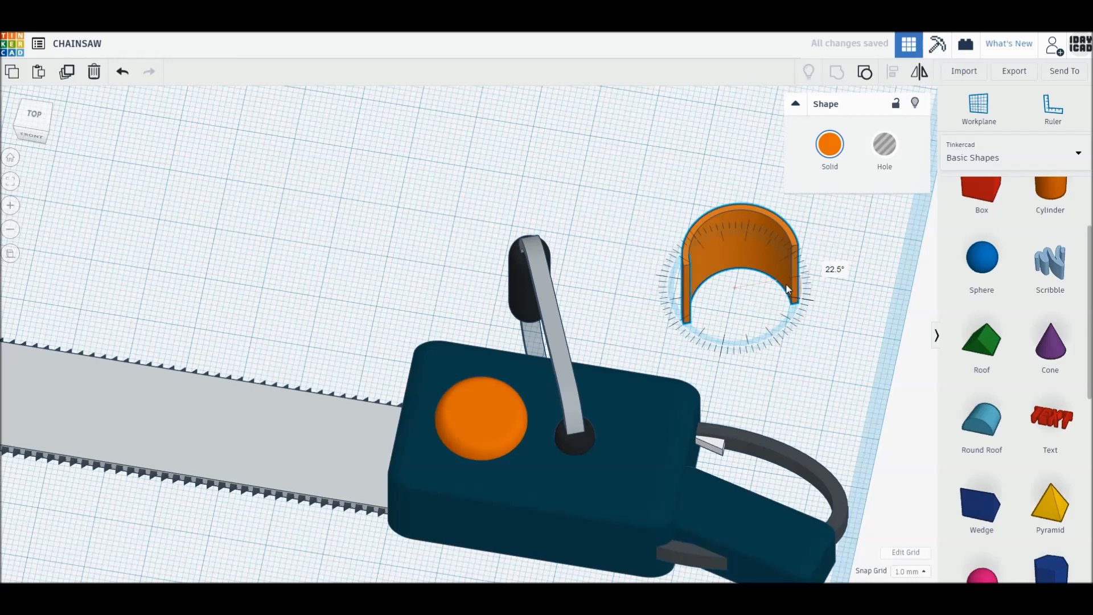
{"action": "key", "text": "ctrl+z"}
{"action": "left_click_drag", "start_coordinate": [740, 200], "coordinate": [706, 234]}
{"action": "left_click_drag", "start_coordinate": [804, 302], "coordinate": [733, 203]}
{"action": "left_click_drag", "start_coordinate": [764, 293], "coordinate": [740, 294]}
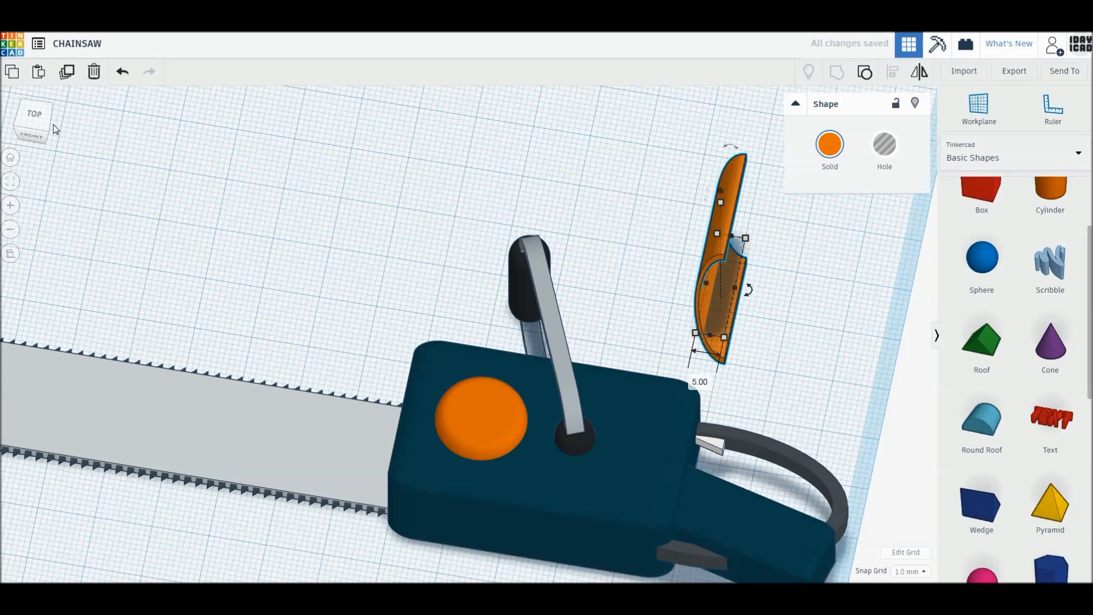
Step: Move the half ring to the engine body's corner near the blade, lengthen it to 30 mm and rotate it 10°
{"action": "left_click", "coordinate": [35, 116]}
{"action": "left_click_drag", "start_coordinate": [710, 278], "coordinate": [473, 411]}
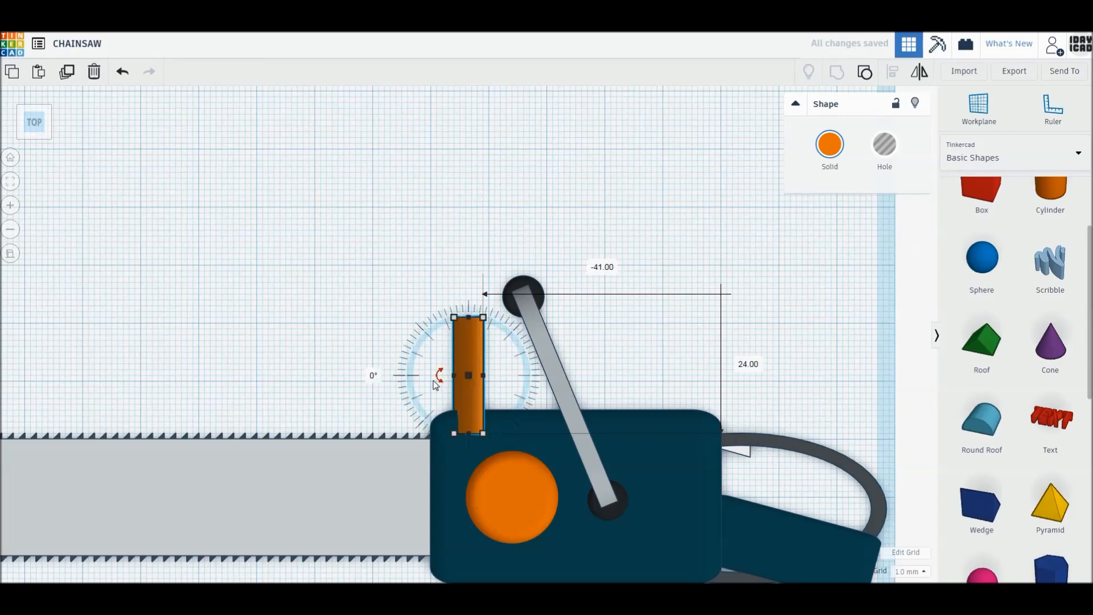
{"action": "left_click_drag", "start_coordinate": [468, 318], "coordinate": [470, 260]}
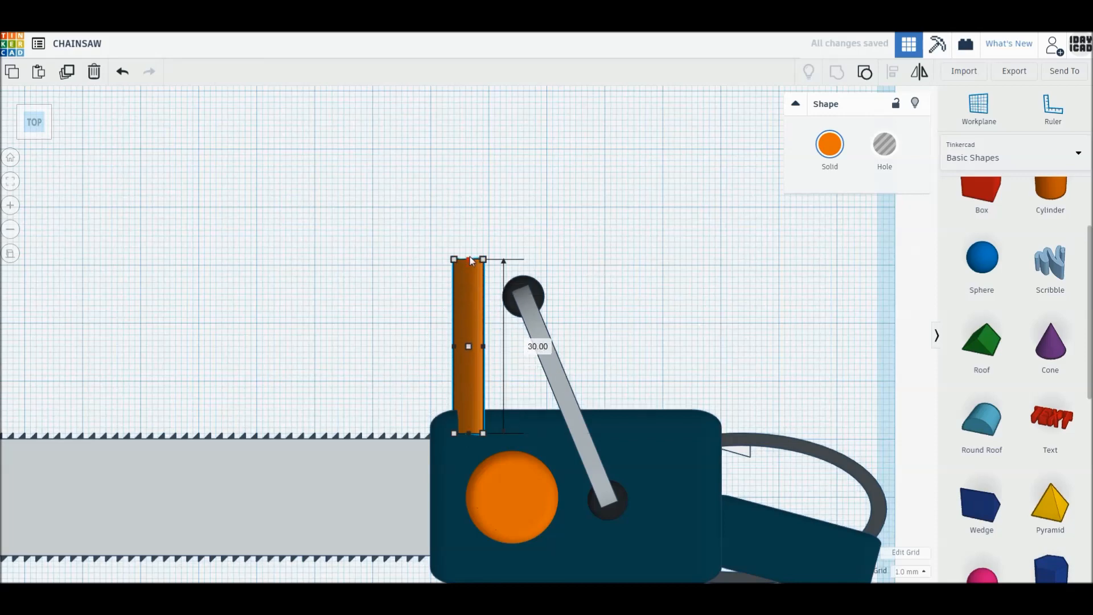
{"action": "left_click_drag", "start_coordinate": [439, 345], "coordinate": [349, 367]}
Step: Colour the hand guard dark grey and set its height to 18 mm
{"action": "left_click", "coordinate": [830, 144]}
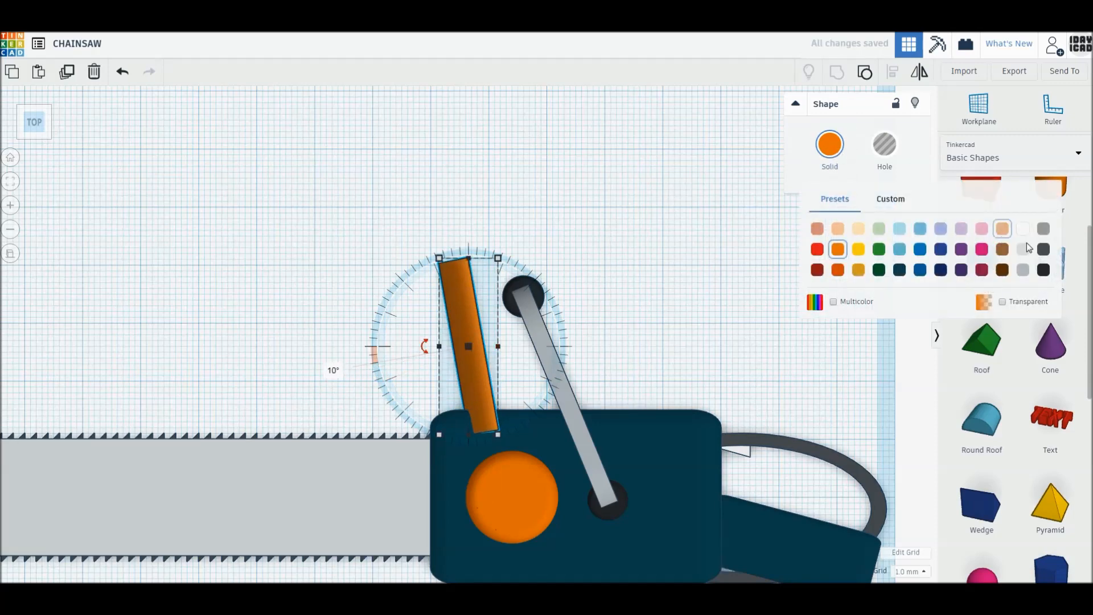
{"action": "left_click", "coordinate": [1043, 249]}
{"action": "right_click_drag", "start_coordinate": [771, 337], "coordinate": [489, 289]}
{"action": "left_click_drag", "start_coordinate": [469, 244], "coordinate": [470, 278]}
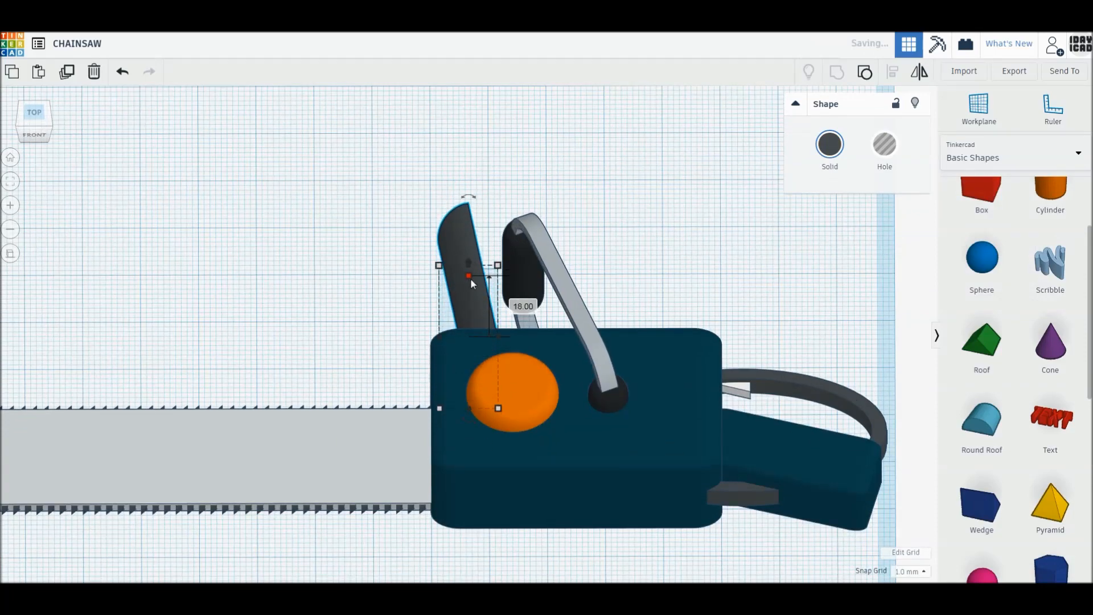
Step: Nudge the hand guard 2 mm towards the blade and 5 mm into the engine body
{"action": "left_click", "coordinate": [35, 114]}
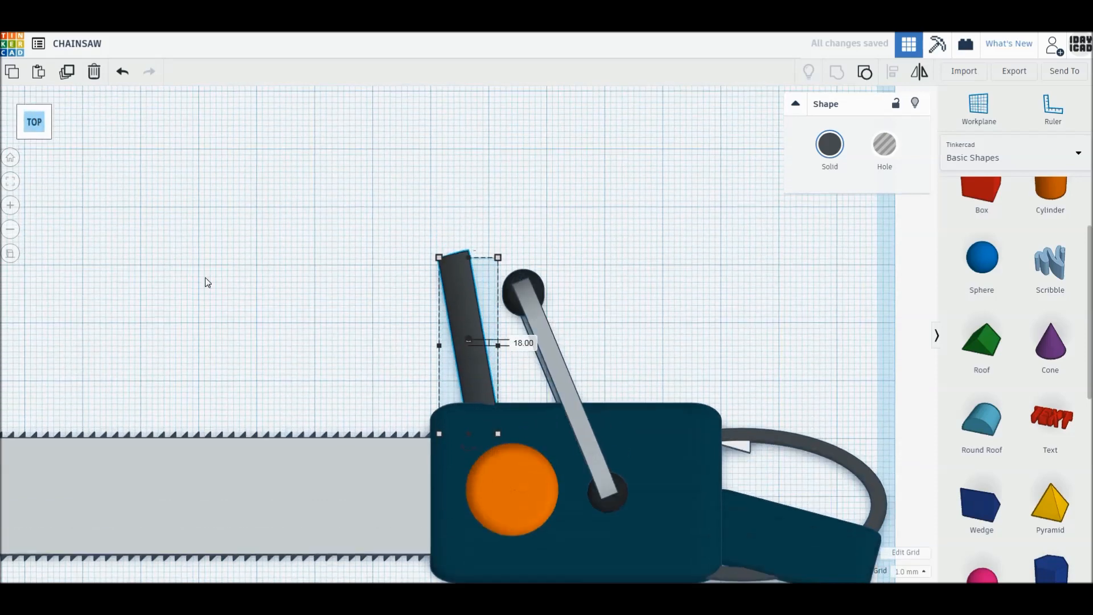
{"action": "key", "text": "Left"}
{"action": "key", "text": "Down"}
{"action": "key", "text": "Left"}
{"action": "key", "text": "Down"}
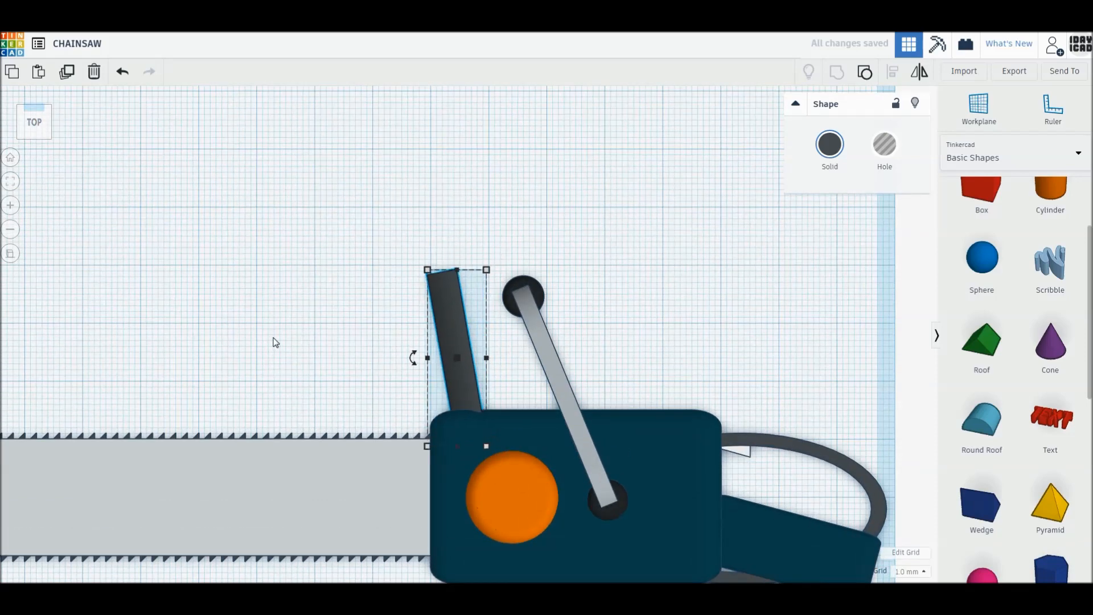
{"action": "key", "text": "Down"}
{"action": "key", "text": "Down"}
{"action": "key", "text": "Down"}
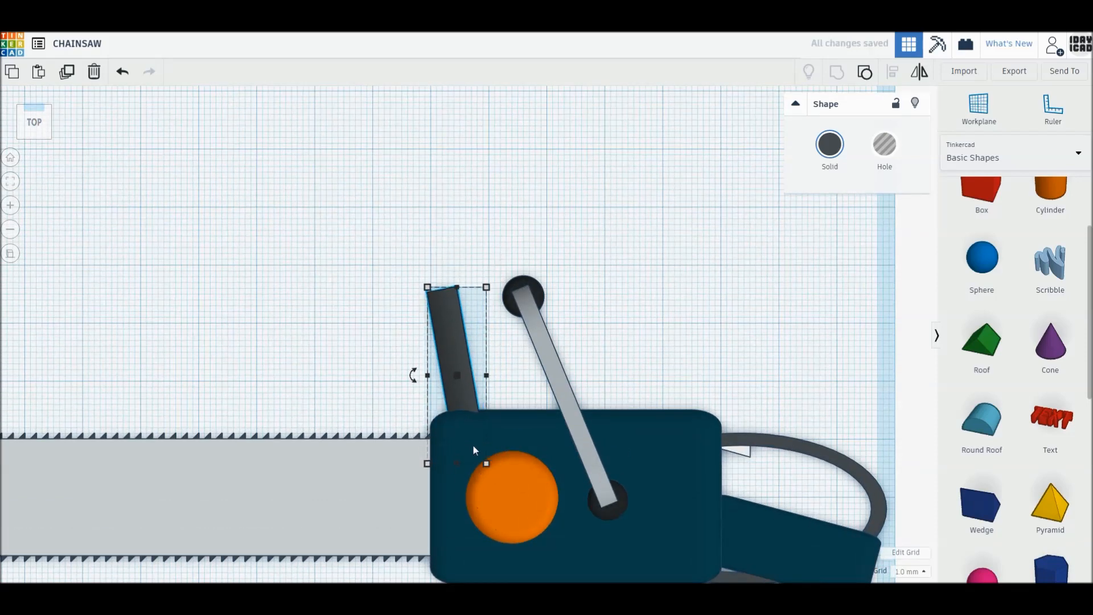
Step: Slightly reduce the hand guard's height about its centre and deselect it
{"action": "right_click_drag", "start_coordinate": [473, 450], "coordinate": [464, 345]}
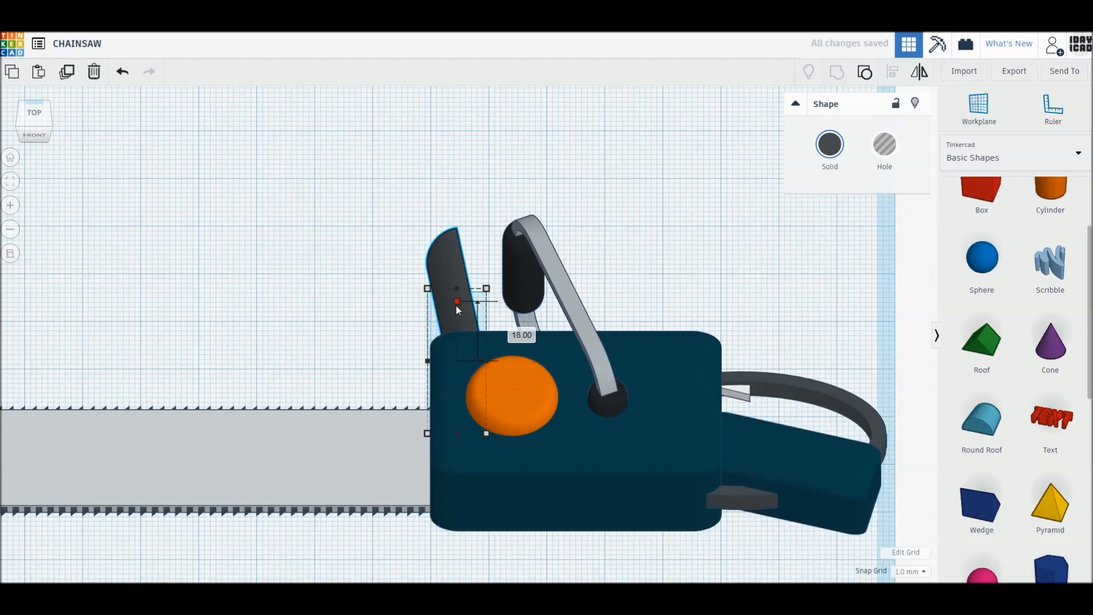
{"action": "left_click_drag", "start_coordinate": [456, 305], "coordinate": [456, 308], "text": "alt"}
{"action": "left_click", "coordinate": [363, 326]}
{"action": "right_click_drag", "start_coordinate": [363, 326], "coordinate": [416, 407]}
{"action": "scroll", "coordinate": [416, 407], "scroll_direction": "down", "scroll_amount": 4}
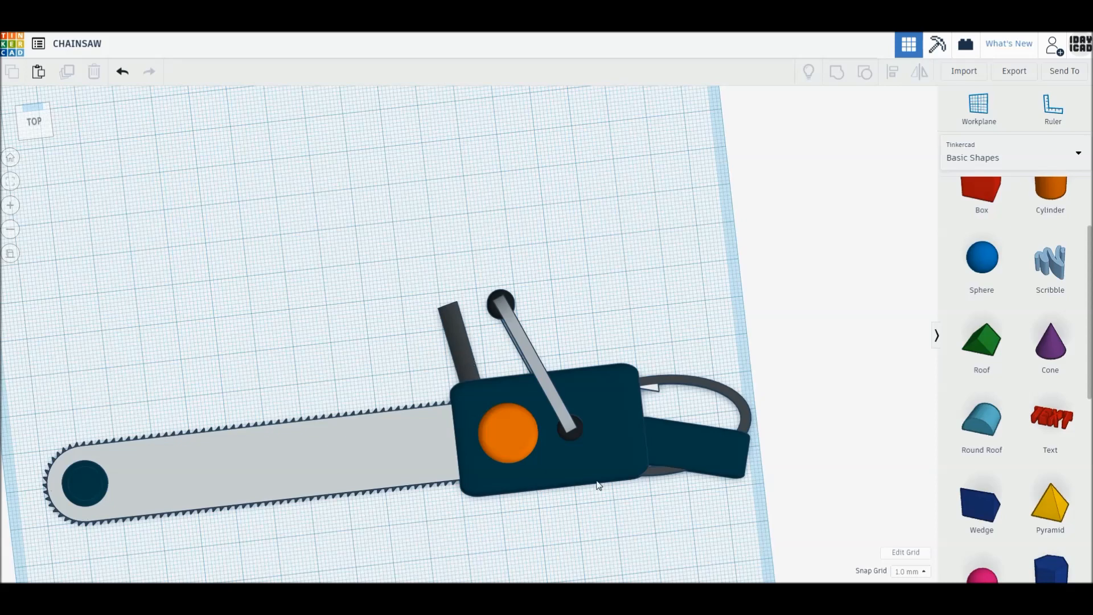
Step: Group the seven engine body, handle and guard shapes in their original colours and lower the group by 4 mm
{"action": "left_click_drag", "start_coordinate": [819, 532], "coordinate": [479, 292]}
{"action": "right_click_drag", "start_coordinate": [581, 473], "coordinate": [647, 327]}
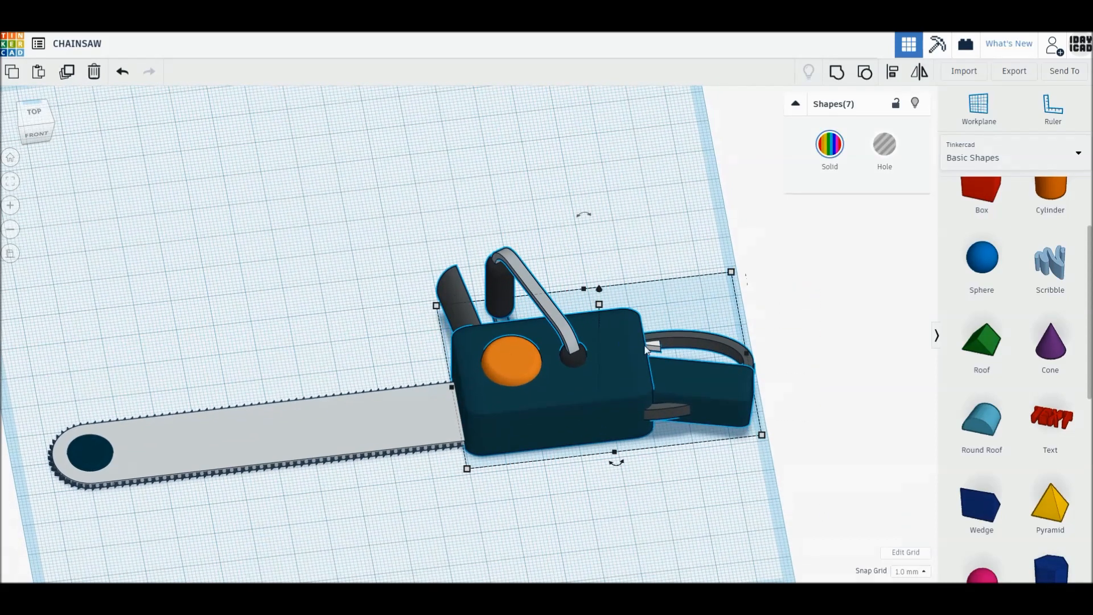
{"action": "left_click", "coordinate": [833, 75]}
{"action": "left_click", "coordinate": [823, 151]}
{"action": "left_click", "coordinate": [716, 155]}
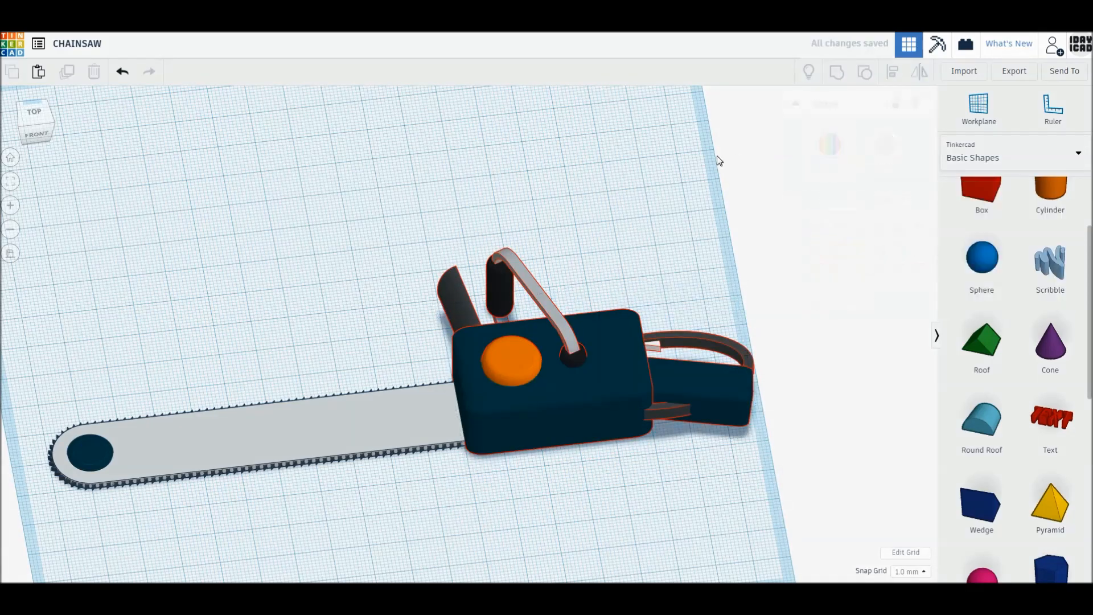
{"action": "left_click", "coordinate": [571, 387]}
{"action": "left_click_drag", "start_coordinate": [599, 297], "coordinate": [600, 302]}
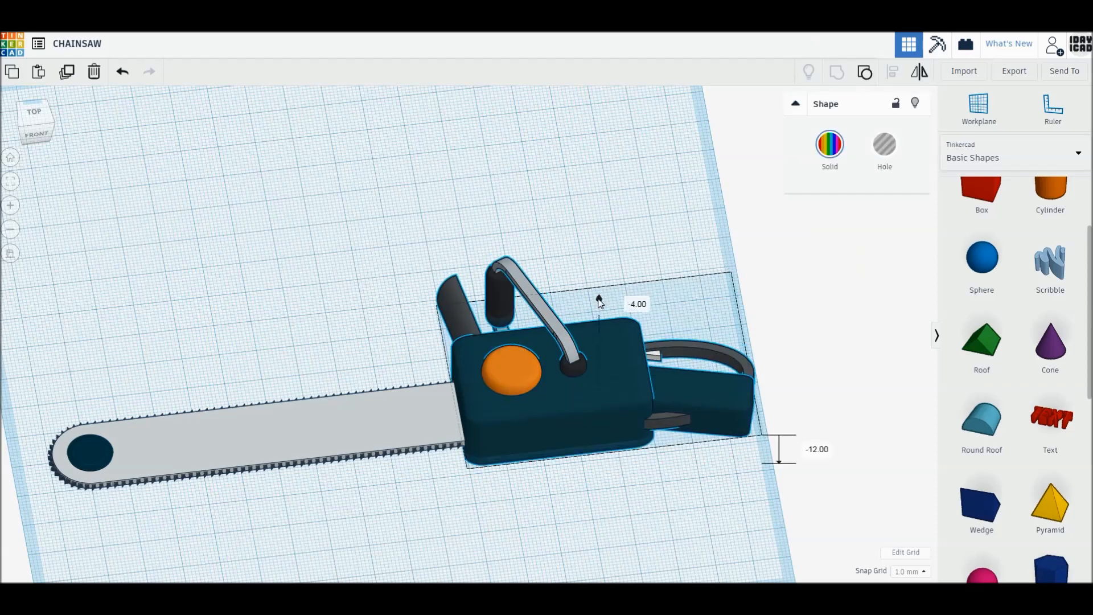
Step: Select the whole chainsaw and rotate it upright so that the guide bar stands on edge above the workplane
{"action": "key", "text": "ctrl+a"}
{"action": "right_click_drag", "start_coordinate": [572, 483], "coordinate": [661, 271]}
{"action": "left_click_drag", "start_coordinate": [679, 230], "coordinate": [698, 300]}
{"action": "right_click_drag", "start_coordinate": [698, 300], "coordinate": [618, 446]}
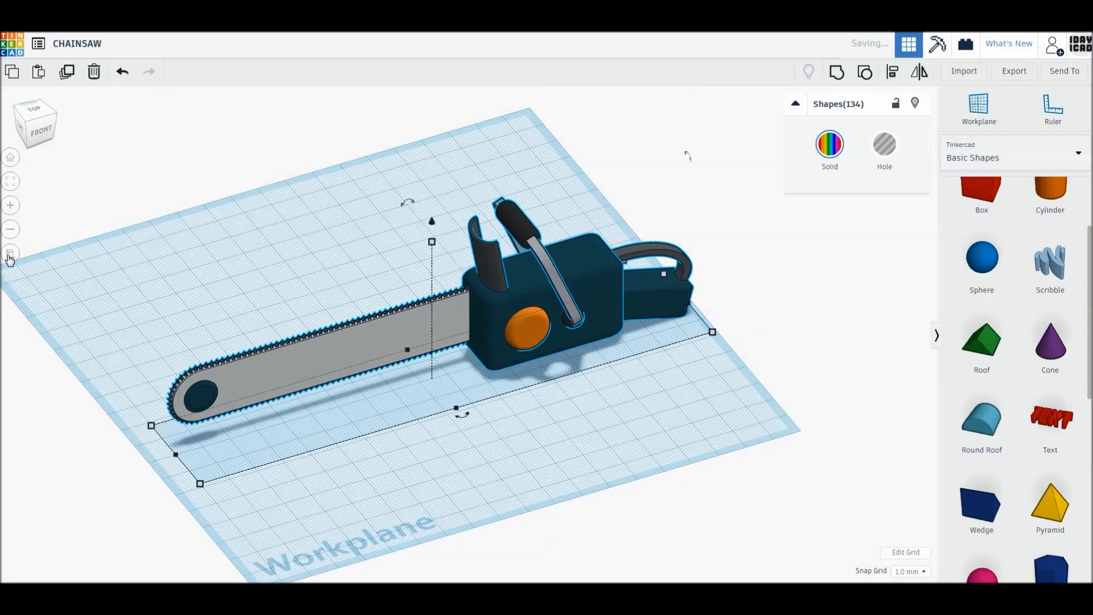
Step: Switch to perspective view and tilt the upright chainsaw so that its guide bar points upwards
{"action": "left_click", "coordinate": [10, 255]}
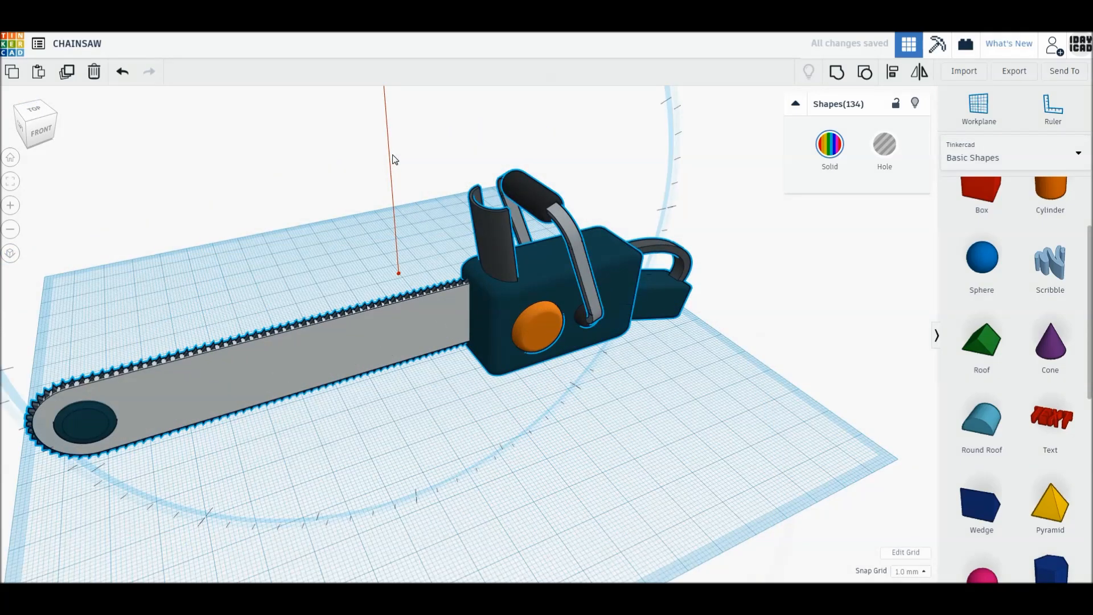
{"action": "left_click_drag", "start_coordinate": [394, 159], "coordinate": [415, 151]}
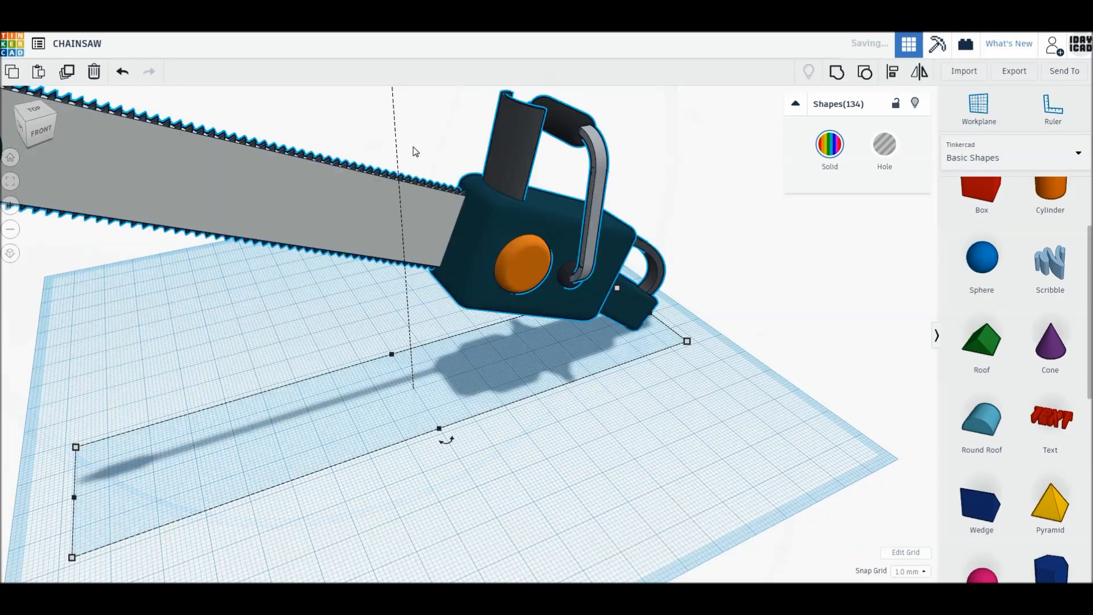
{"action": "left_click", "coordinate": [8, 161]}
Step: Try turning the chainsaw diagonally about the vertical axis and moving it forward and sideways on the workplane
{"action": "left_click_drag", "start_coordinate": [477, 429], "coordinate": [535, 413]}
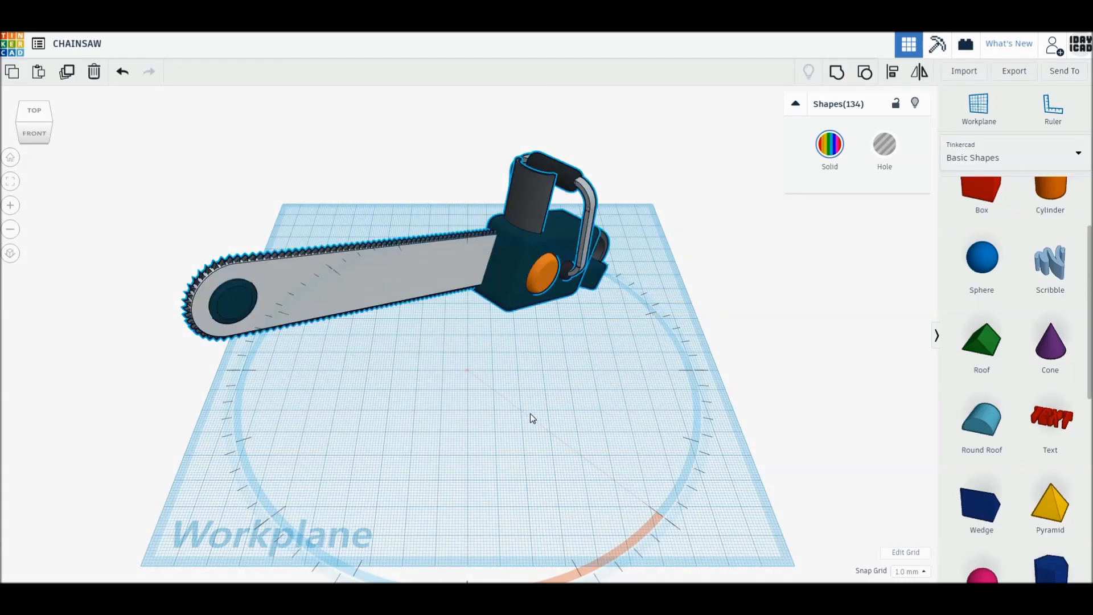
{"action": "left_click_drag", "start_coordinate": [518, 423], "coordinate": [524, 422]}
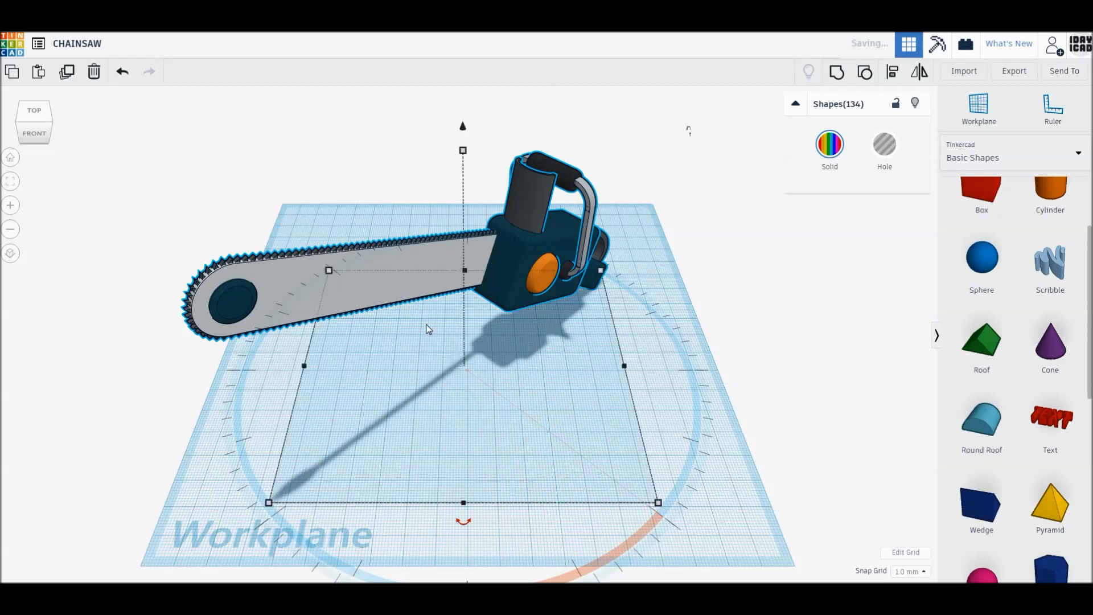
{"action": "left_click_drag", "start_coordinate": [447, 276], "coordinate": [480, 299]}
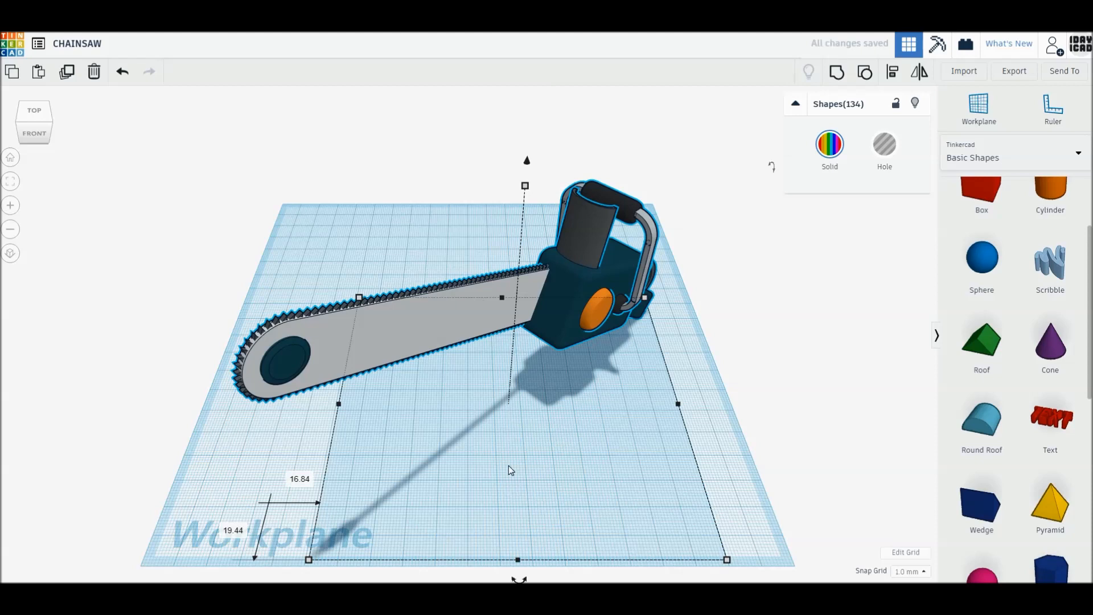
{"action": "left_click", "coordinate": [427, 254]}
{"action": "key", "text": "ctrl+a"}
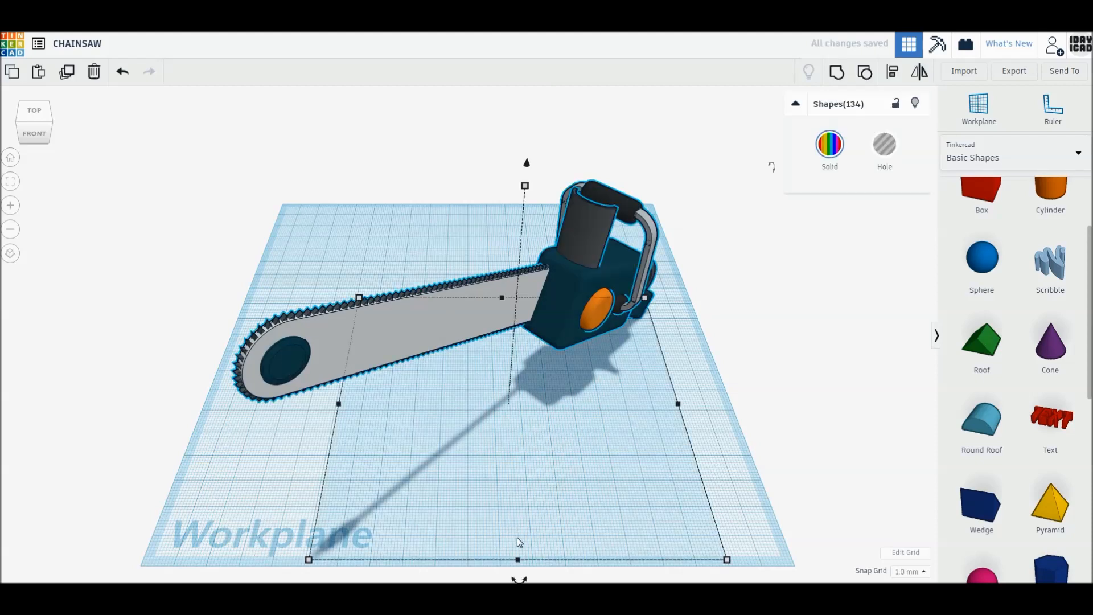
Step: Try rolling the chainsaw towards the front, turning it about the vertical axis and shifting it back over the workplane
{"action": "left_click_drag", "start_coordinate": [771, 167], "coordinate": [775, 222]}
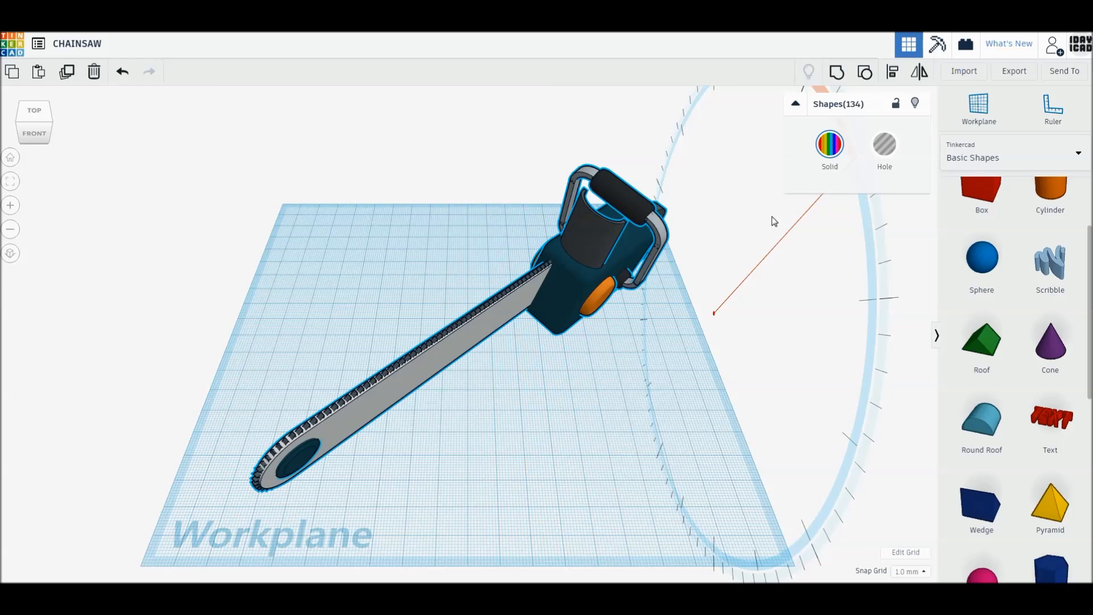
{"action": "left_click_drag", "start_coordinate": [523, 575], "coordinate": [383, 502]}
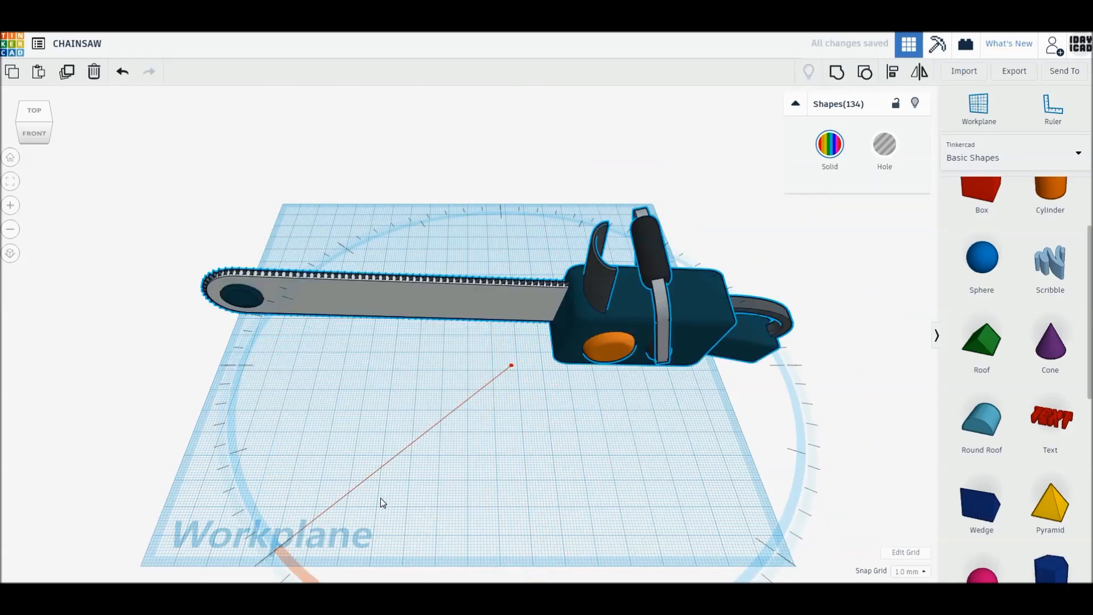
{"action": "left_click_drag", "start_coordinate": [344, 467], "coordinate": [446, 487]}
{"action": "left_click_drag", "start_coordinate": [519, 324], "coordinate": [497, 306]}
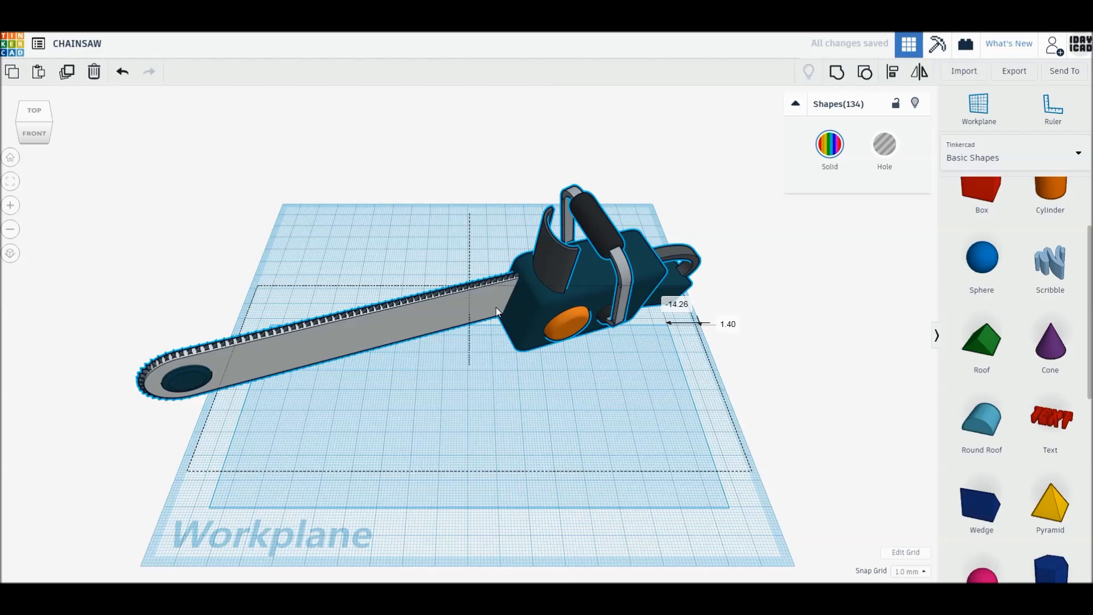
{"action": "left_click", "coordinate": [438, 408]}
{"action": "scroll", "coordinate": [437, 410], "scroll_direction": "down", "scroll_amount": 2}
{"action": "scroll", "coordinate": [438, 413], "scroll_direction": "up", "scroll_amount": 4}
{"action": "right_click_drag", "start_coordinate": [462, 449], "coordinate": [464, 439]}
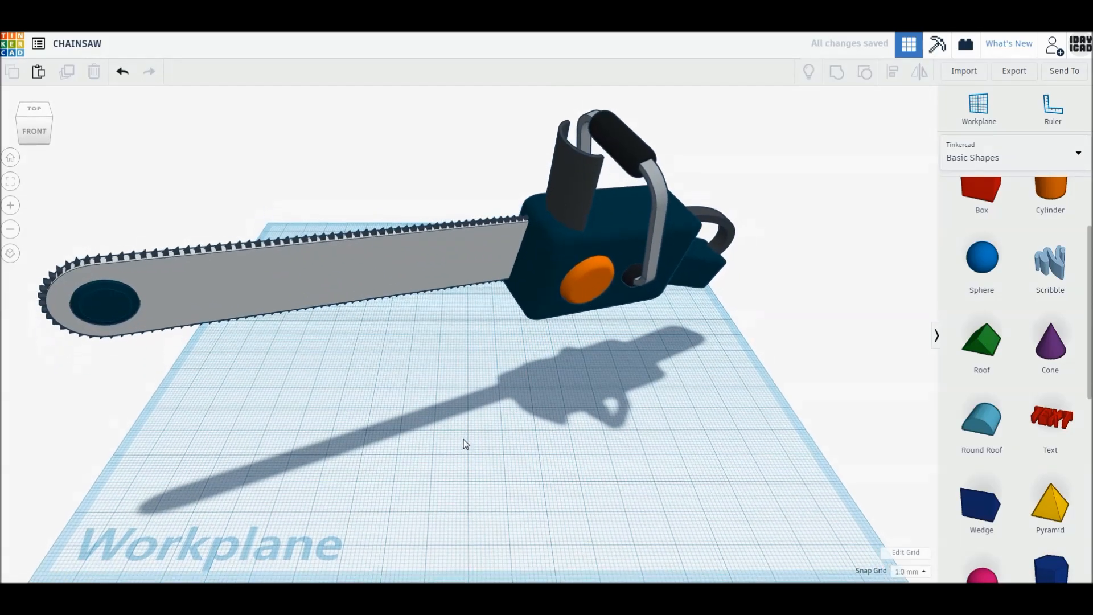
Step: Try moving the whole chainsaw towards the front and turning its guide bar towards the back of the workplane
{"action": "key", "text": "ctrl+a"}
{"action": "left_click_drag", "start_coordinate": [469, 267], "coordinate": [521, 286]}
{"action": "left_click_drag", "start_coordinate": [533, 499], "coordinate": [477, 473]}
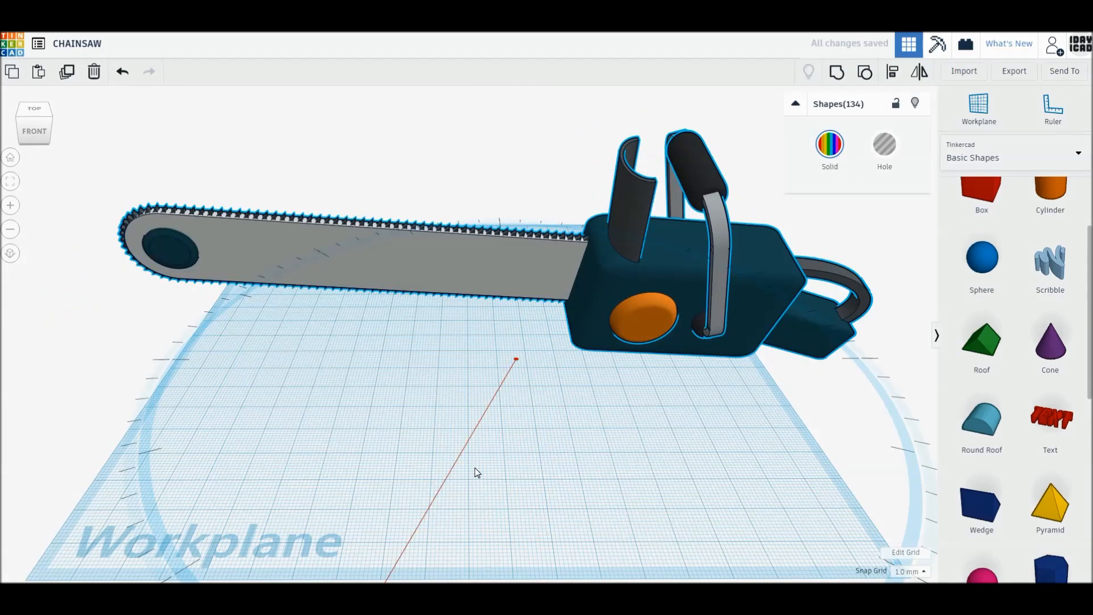
{"action": "left_click_drag", "start_coordinate": [411, 438], "coordinate": [410, 430]}
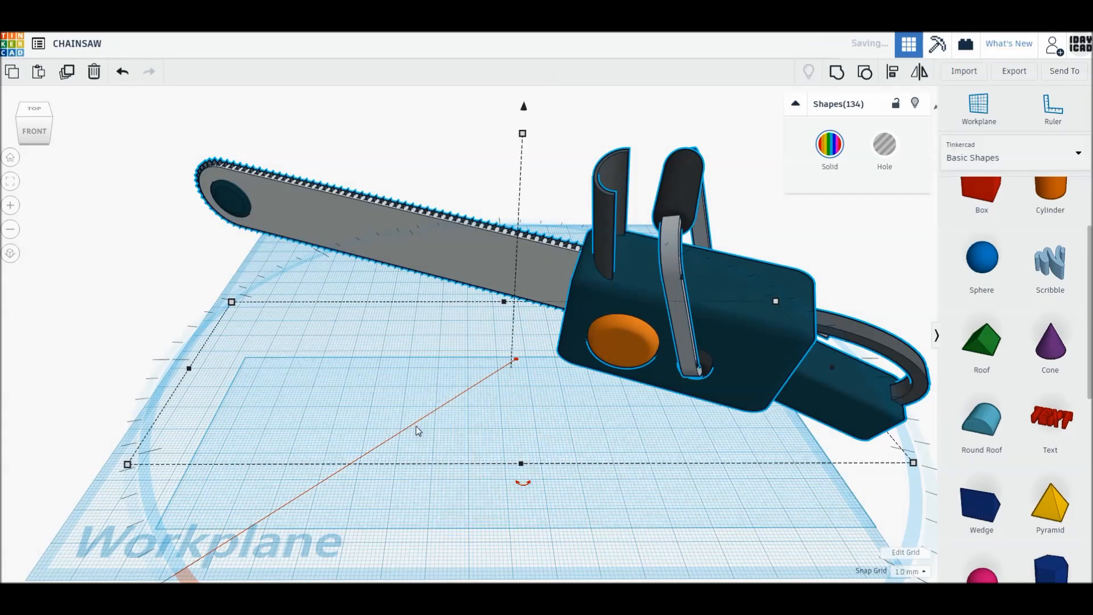
Step: Try rolling the chainsaw until its side faces forward and turning it roughly parallel to the workplane's front edge
{"action": "right_click_drag", "start_coordinate": [415, 440], "coordinate": [409, 224]}
{"action": "left_click_drag", "start_coordinate": [778, 180], "coordinate": [747, 171]}
{"action": "left_click_drag", "start_coordinate": [508, 442], "coordinate": [470, 449]}
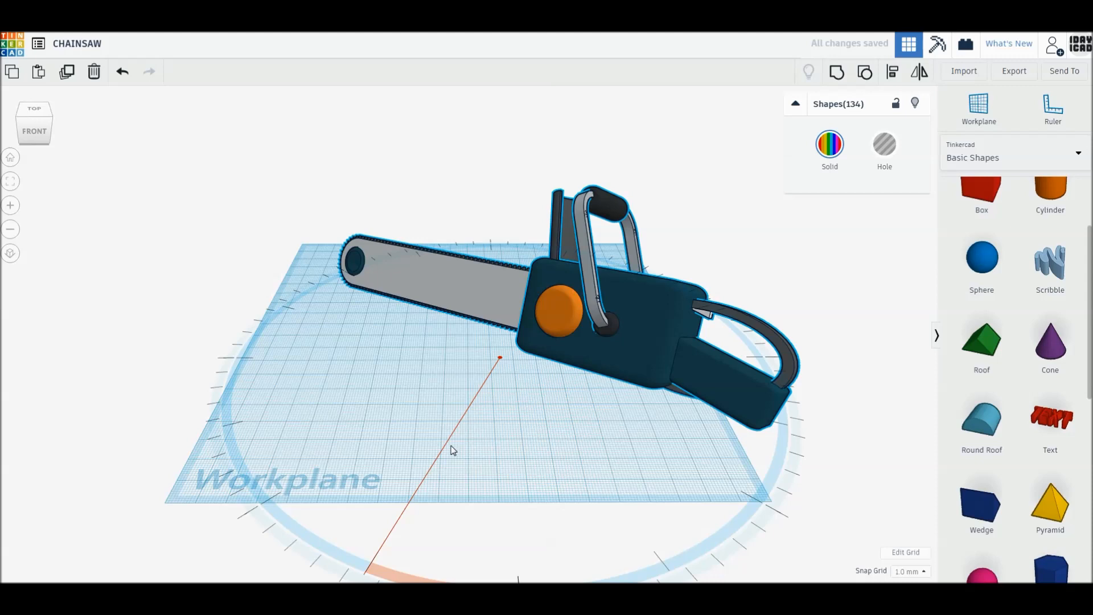
{"action": "left_click_drag", "start_coordinate": [481, 450], "coordinate": [598, 415]}
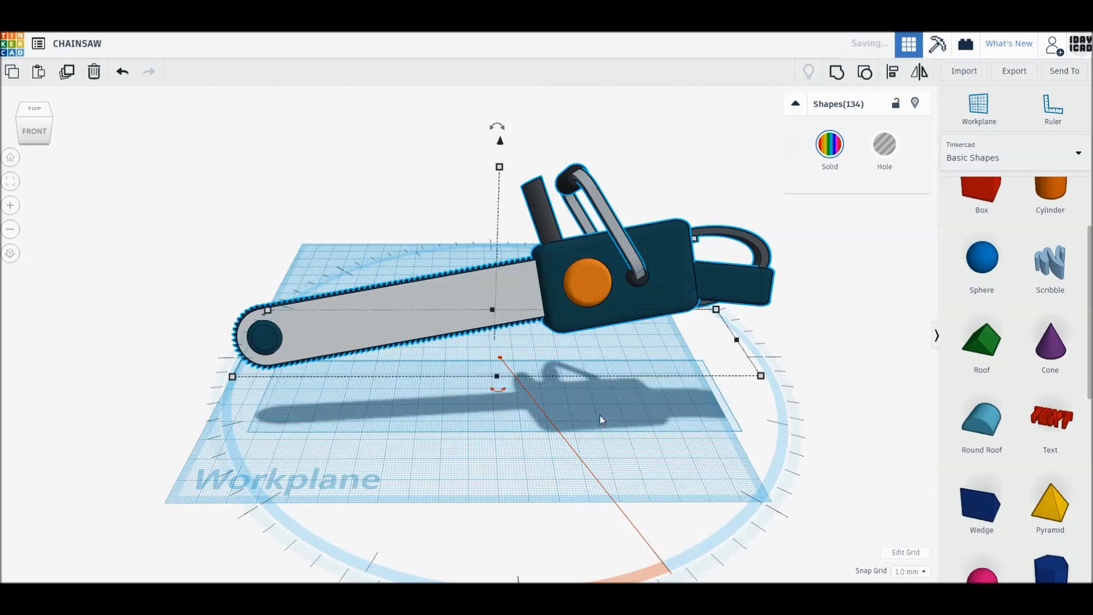
Step: Undo the trial turns, rolls and moves back to the straight pose with only the guide bar tilted upwards
{"action": "key", "text": "ctrl+z"}
{"action": "key", "text": "ctrl+z"}
{"action": "key", "text": "ctrl+z"}
{"action": "key", "text": "ctrl+z"}
{"action": "key", "text": "ctrl+z"}
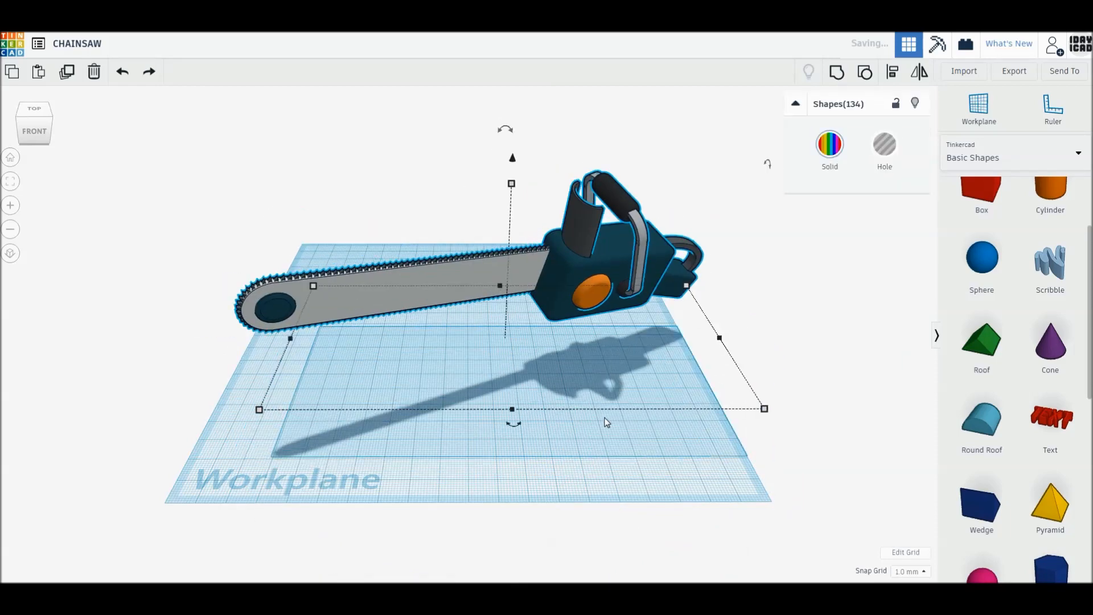
{"action": "key", "text": "ctrl+z"}
{"action": "key", "text": "ctrl+z"}
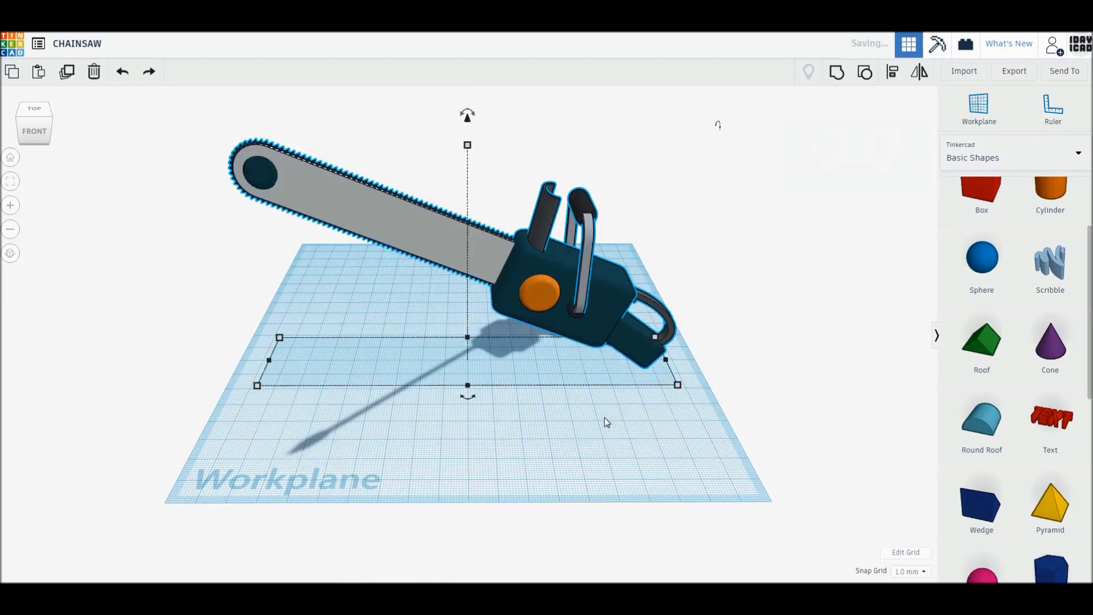
{"action": "mouse_move", "coordinate": [468, 398]}
{"action": "left_mouse_down"}
{"action": "mouse_move", "coordinate": [414, 406]}
{"action": "mouse_move", "coordinate": [499, 405]}
{"action": "mouse_move", "coordinate": [481, 408]}
{"action": "left_mouse_up"}
{"action": "left_click", "coordinate": [524, 435]}
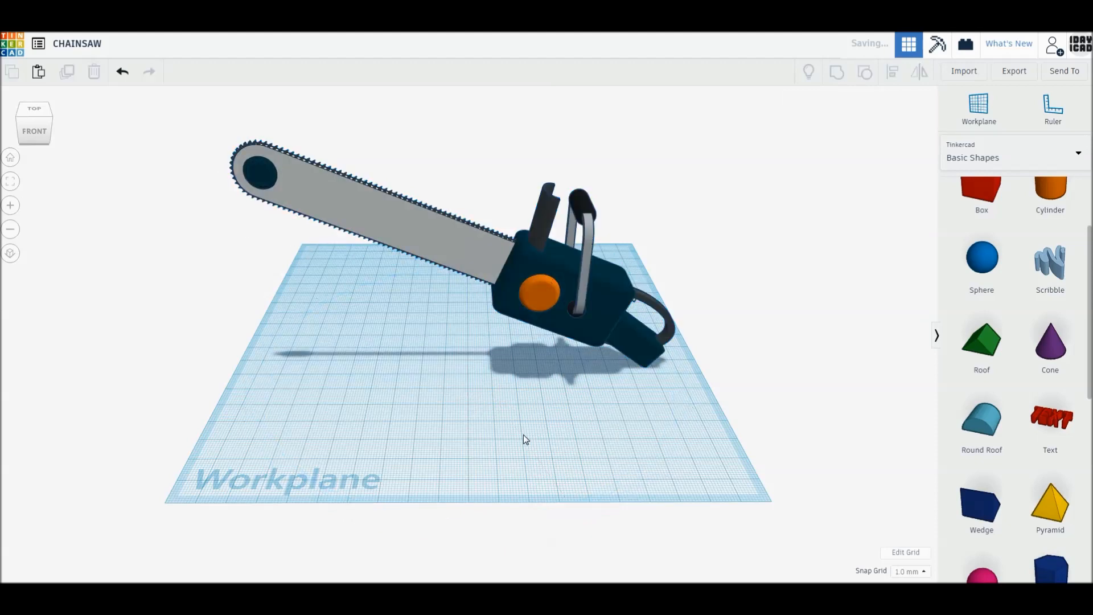
Step: Roll the whole chainsaw slightly back in the home view and move it about 24 mm towards the workplane's front edge
{"action": "key", "text": "ctrl+a"}
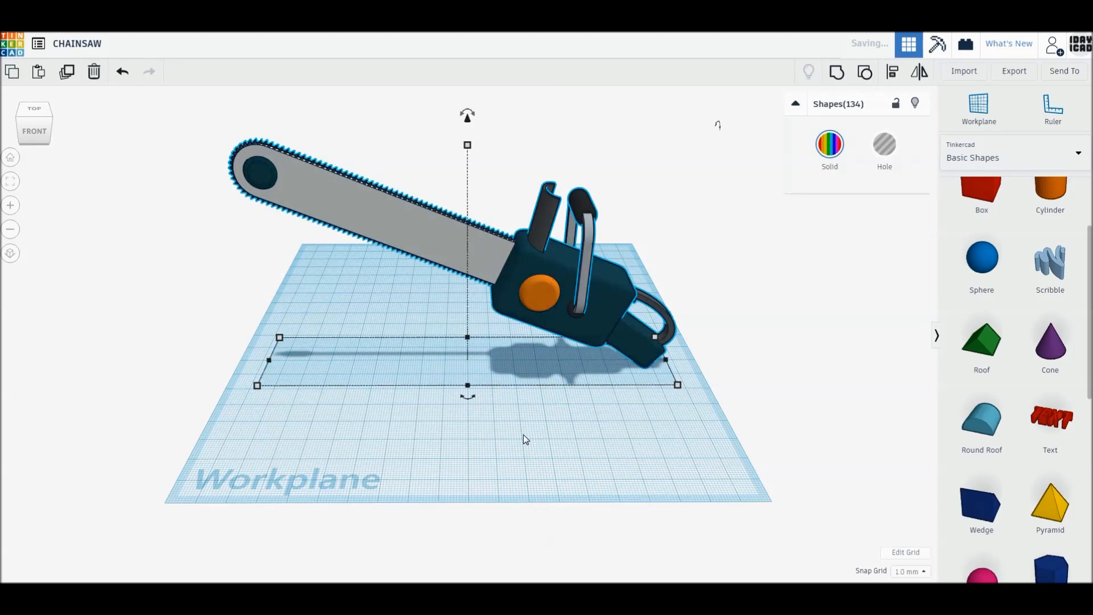
{"action": "left_click", "coordinate": [10, 157]}
{"action": "left_click", "coordinate": [301, 435]}
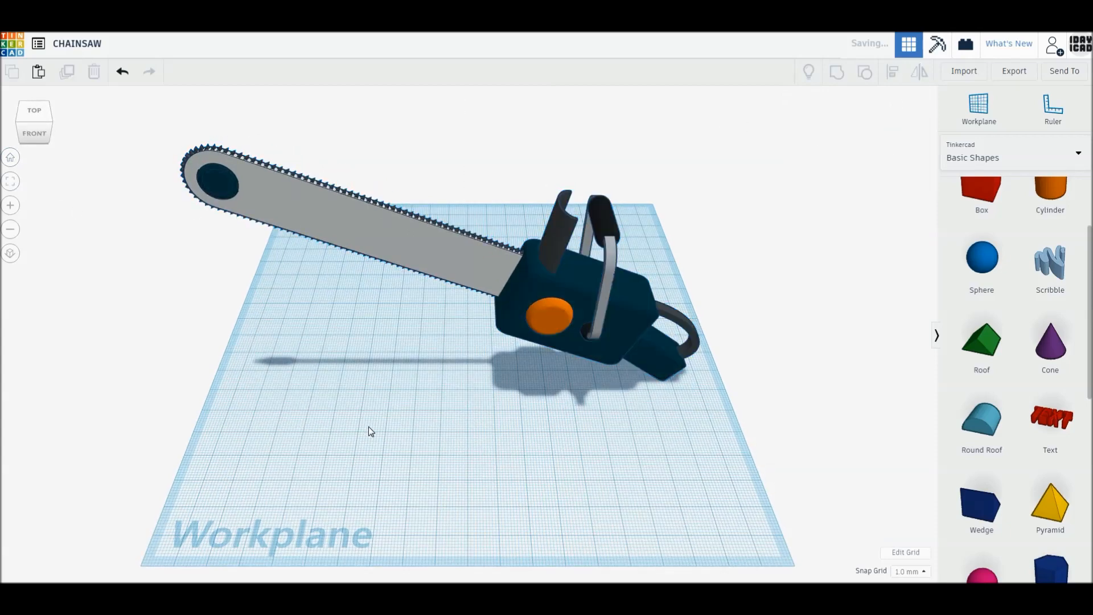
{"action": "key", "text": "ctrl+a"}
{"action": "mouse_move", "coordinate": [741, 140]}
{"action": "left_mouse_down"}
{"action": "mouse_move", "coordinate": [729, 141]}
{"action": "mouse_move", "coordinate": [746, 151]}
{"action": "left_mouse_up"}
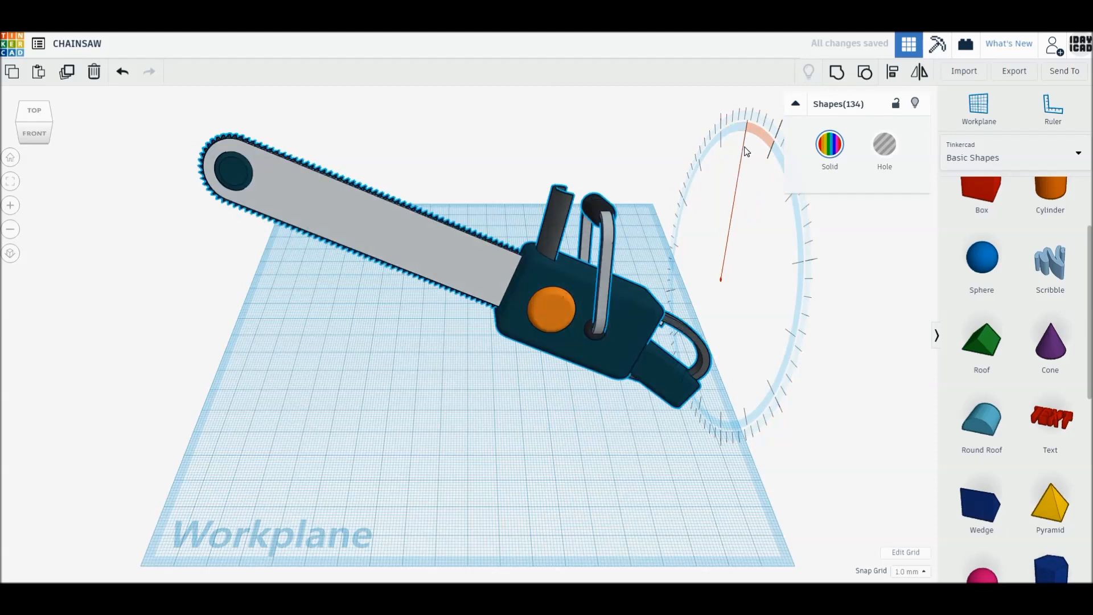
{"action": "left_click_drag", "start_coordinate": [588, 366], "coordinate": [596, 418]}
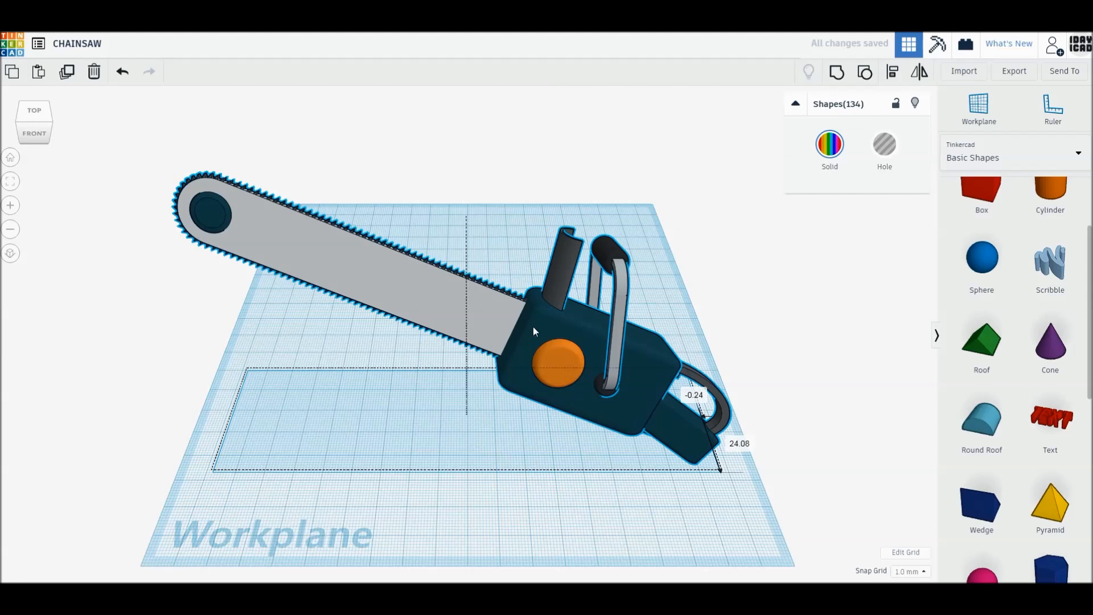
{"action": "left_click", "coordinate": [532, 216]}
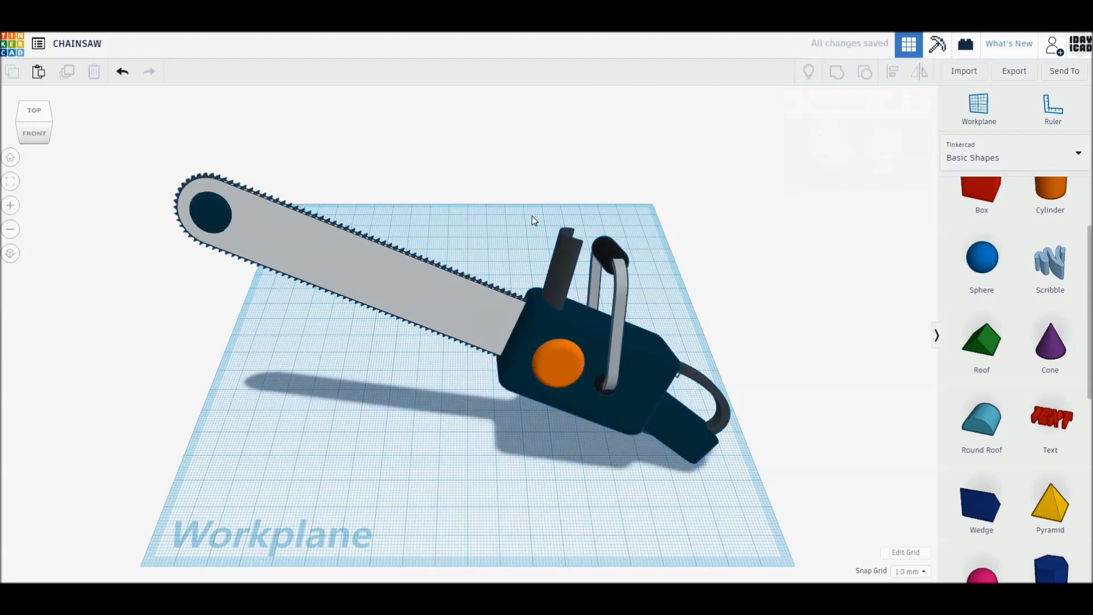